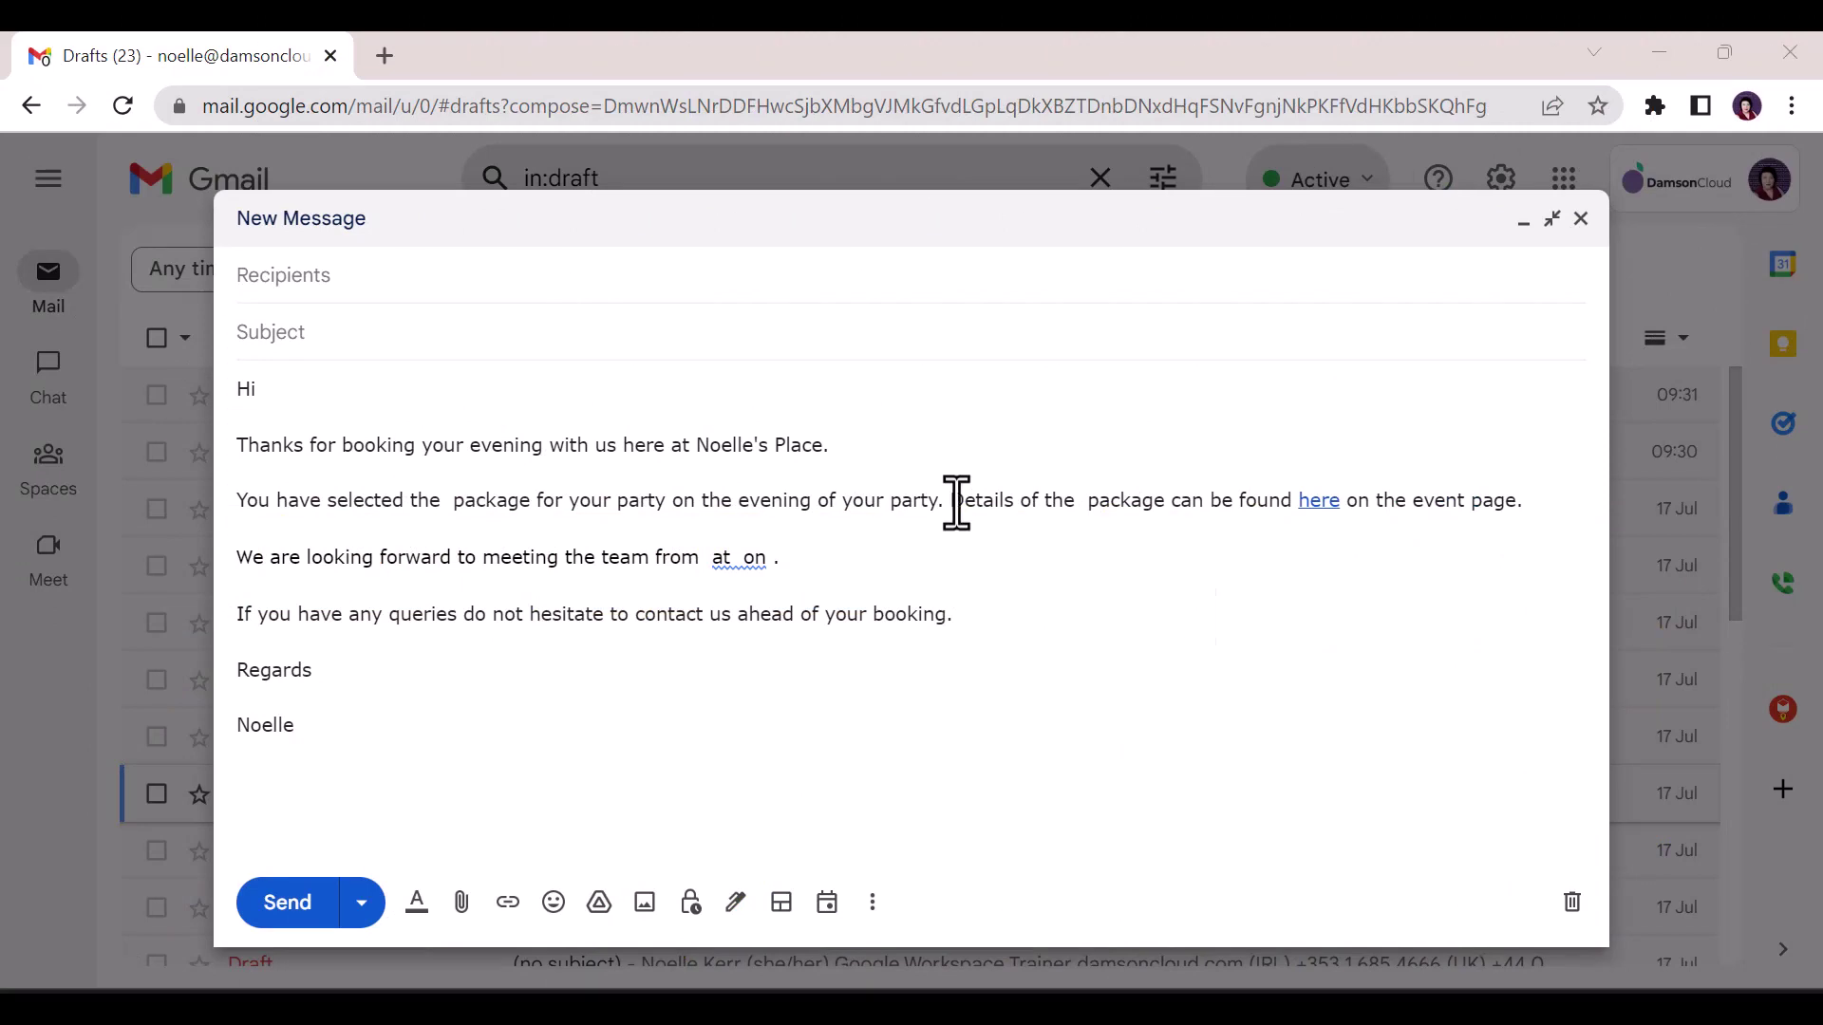
Step: Enter the subject 'Your booking at Noelle's Place' and move to the recipient line
{"action": "left_click", "coordinate": [572, 331]}
{"action": "type", "text": "Your booking at Noelle's Place"}
{"action": "left_click", "coordinate": [653, 395]}
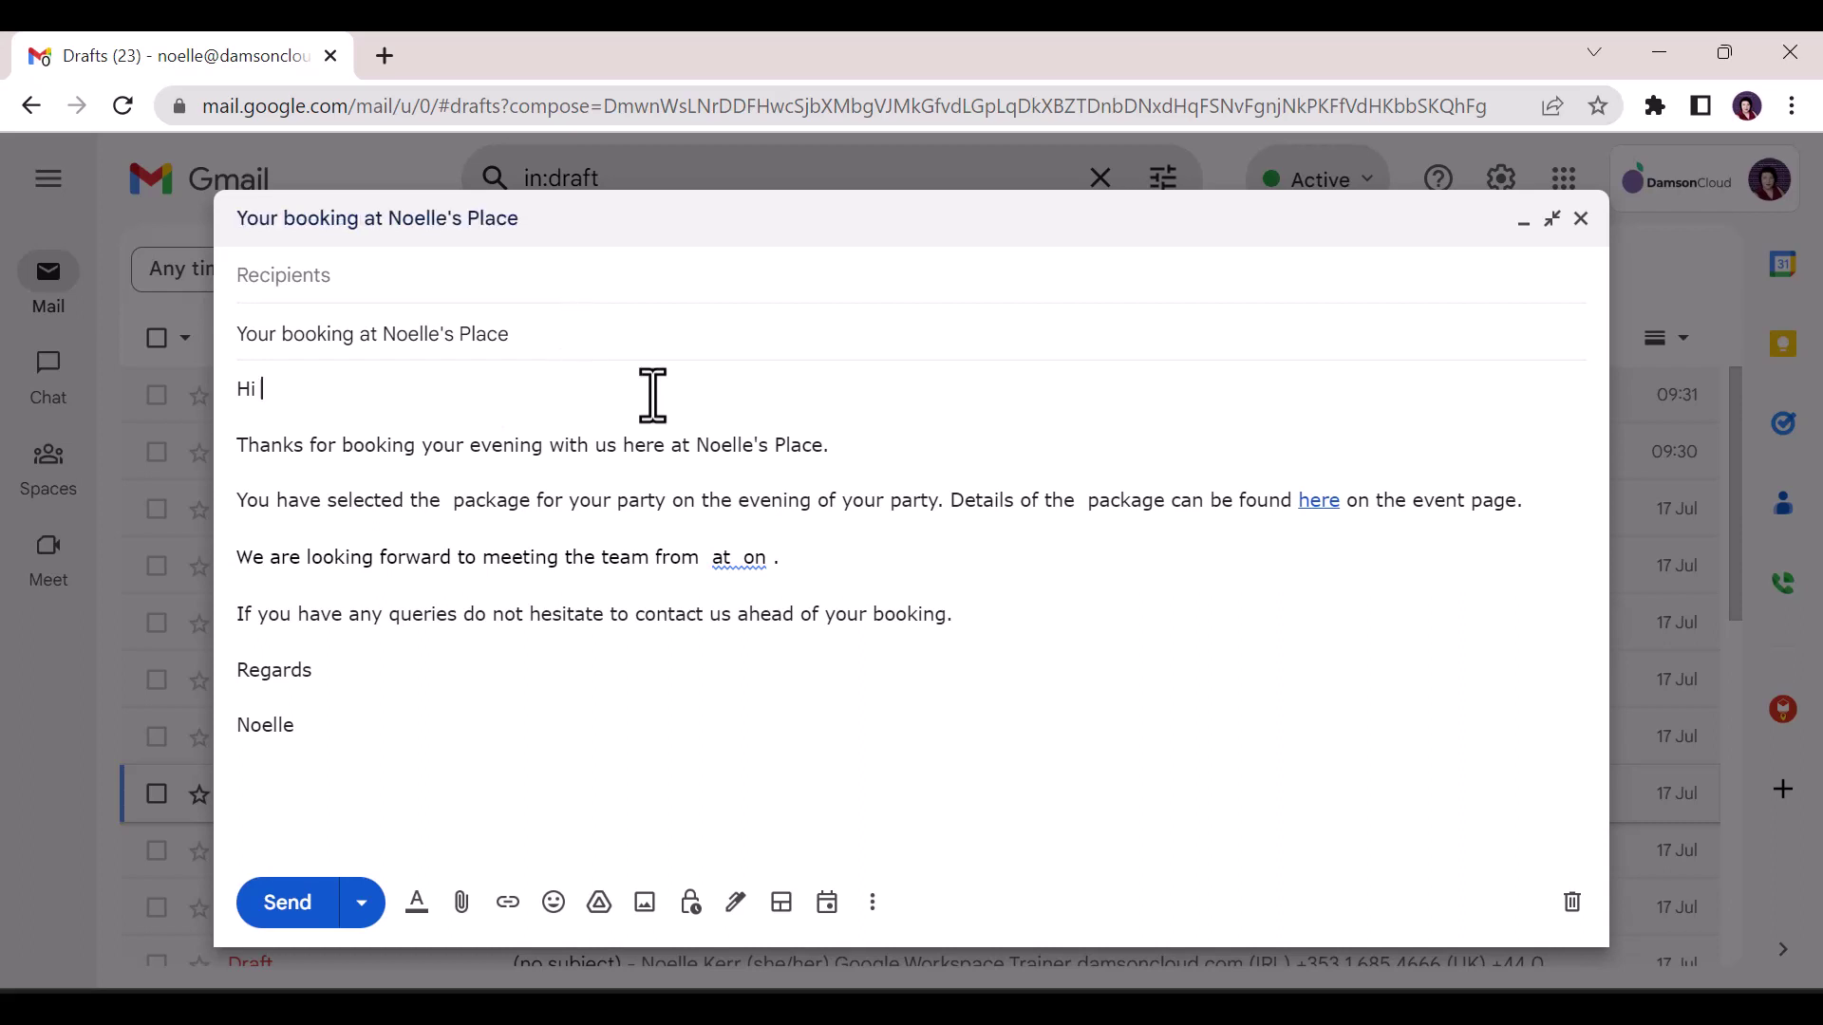
{"action": "left_click", "coordinate": [582, 338]}
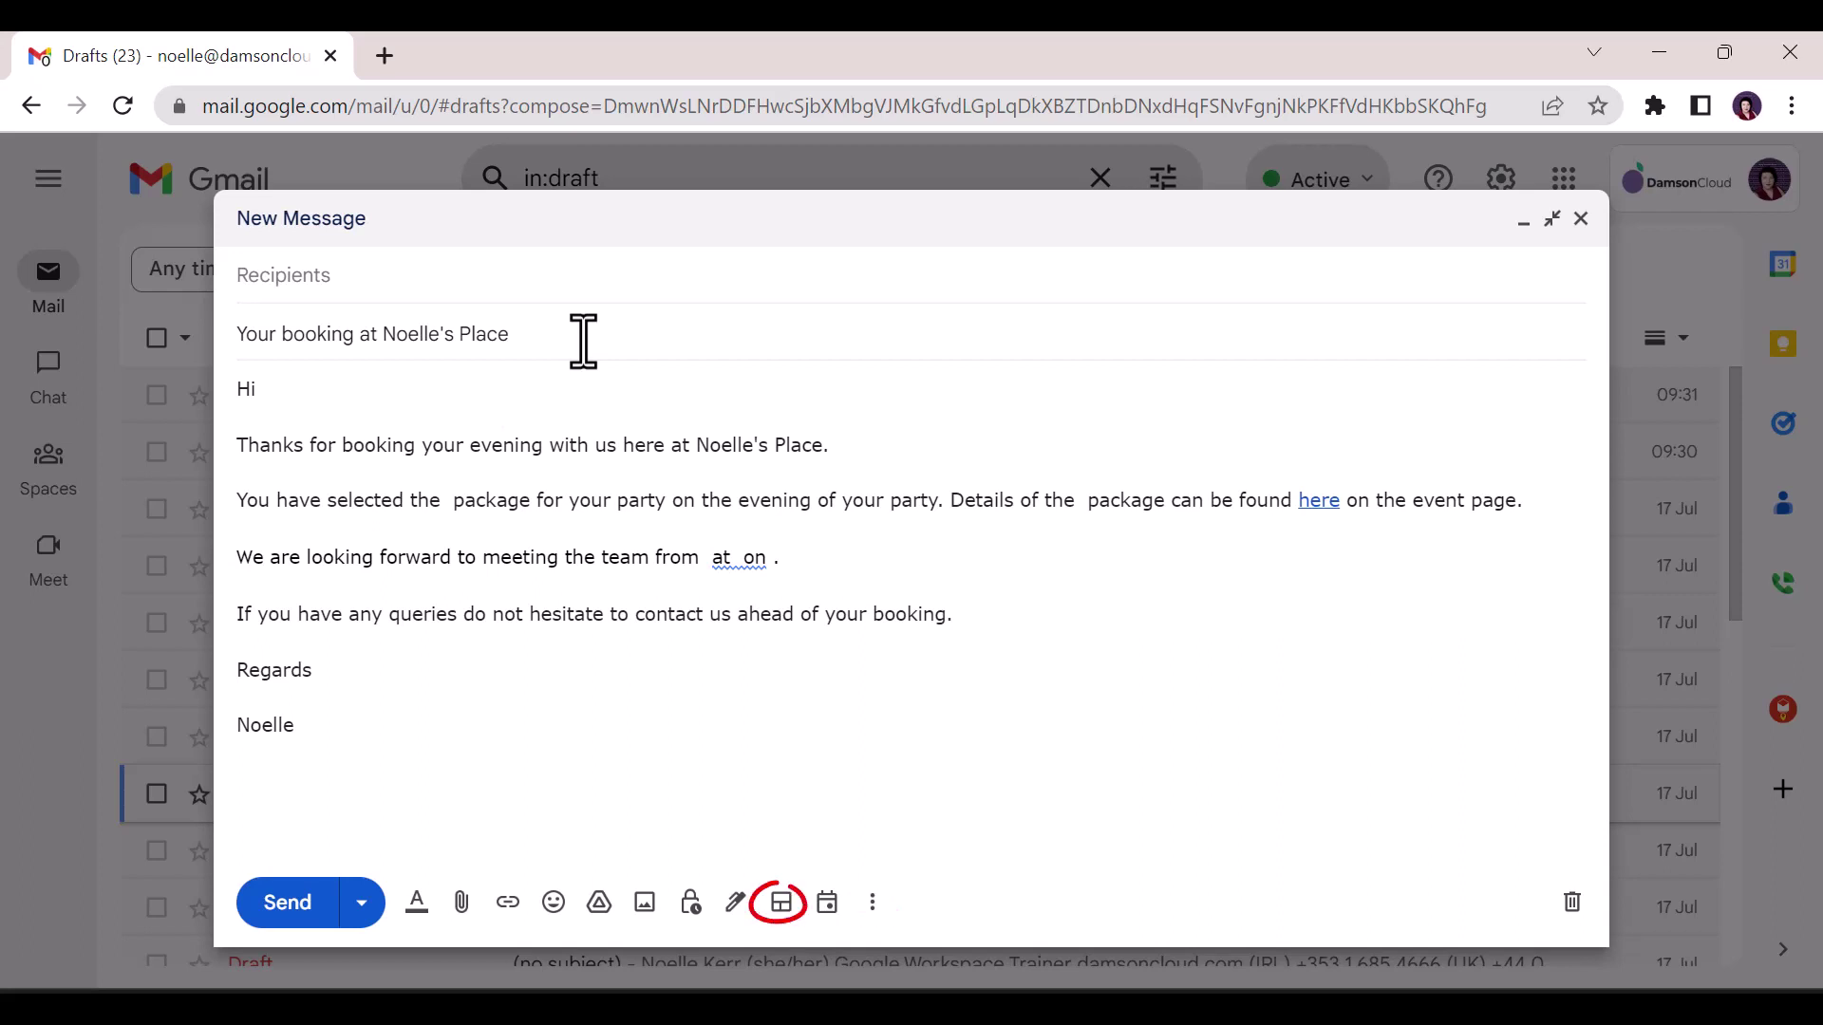
{"action": "left_click", "coordinate": [312, 278]}
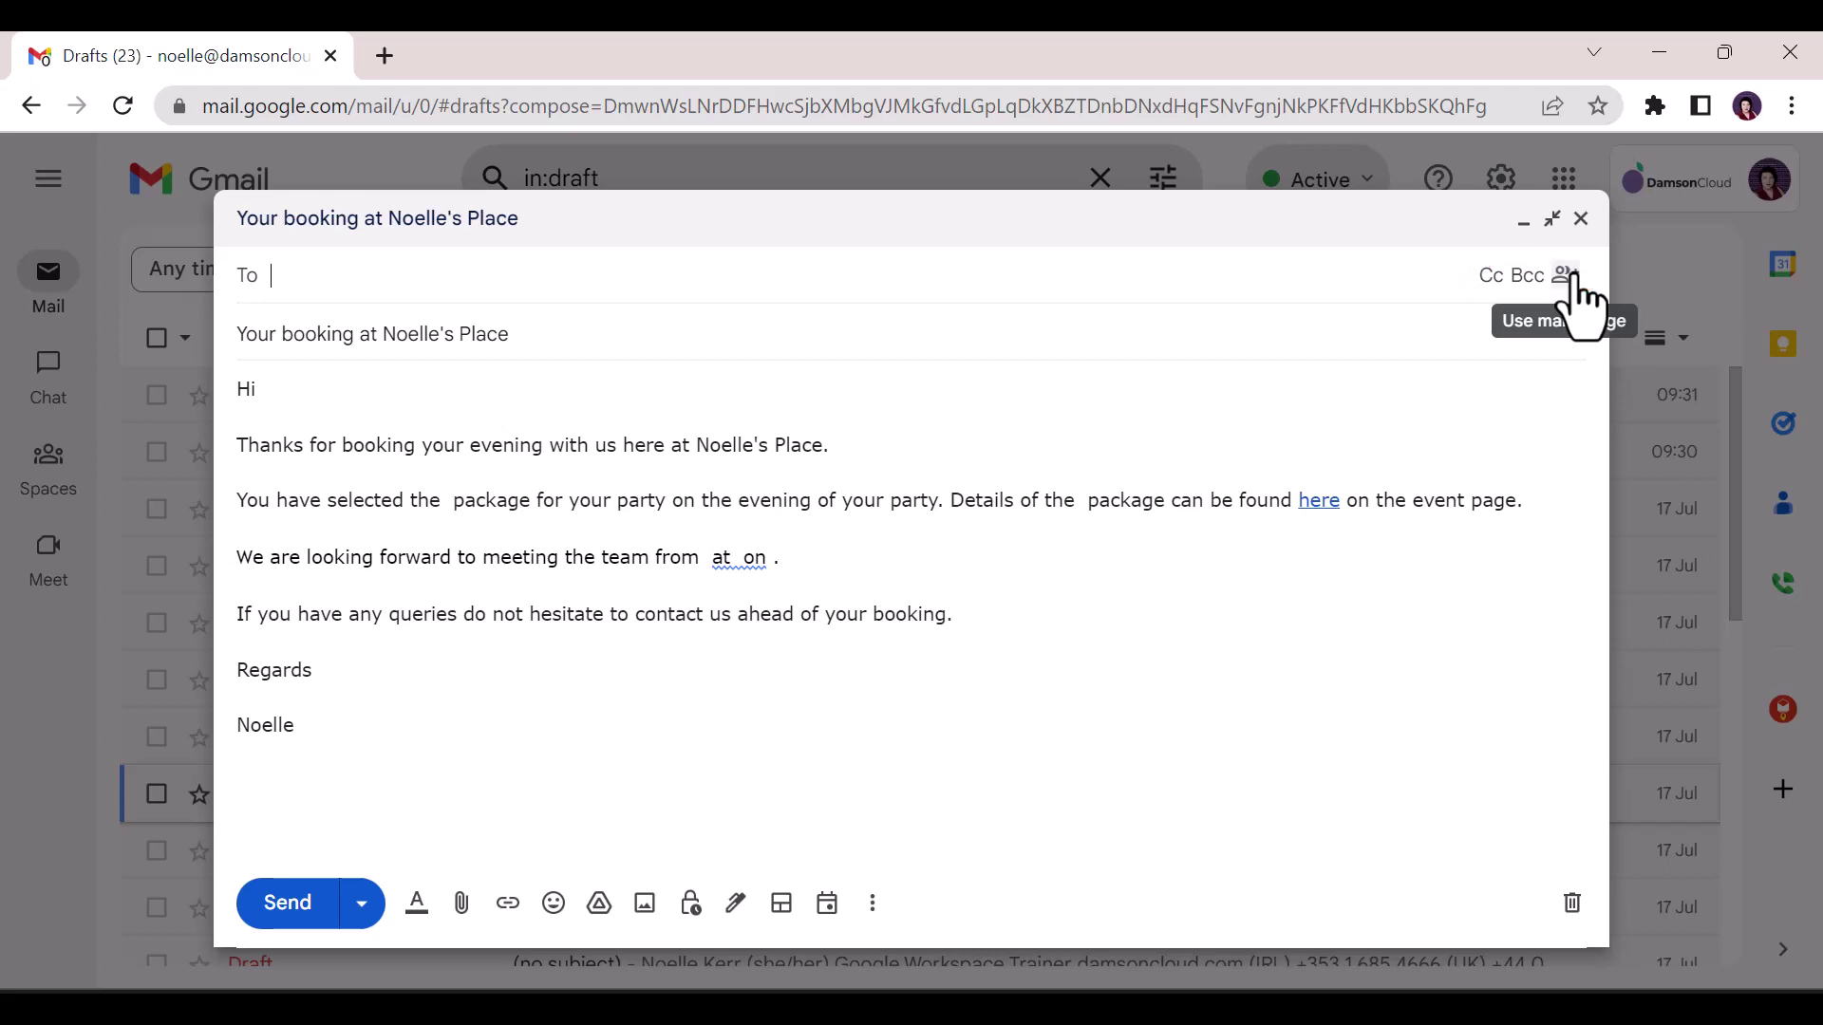
Step: Switch on Mail merge in the recipient options, adding an unsubscribe footer
{"action": "left_click", "coordinate": [1565, 275]}
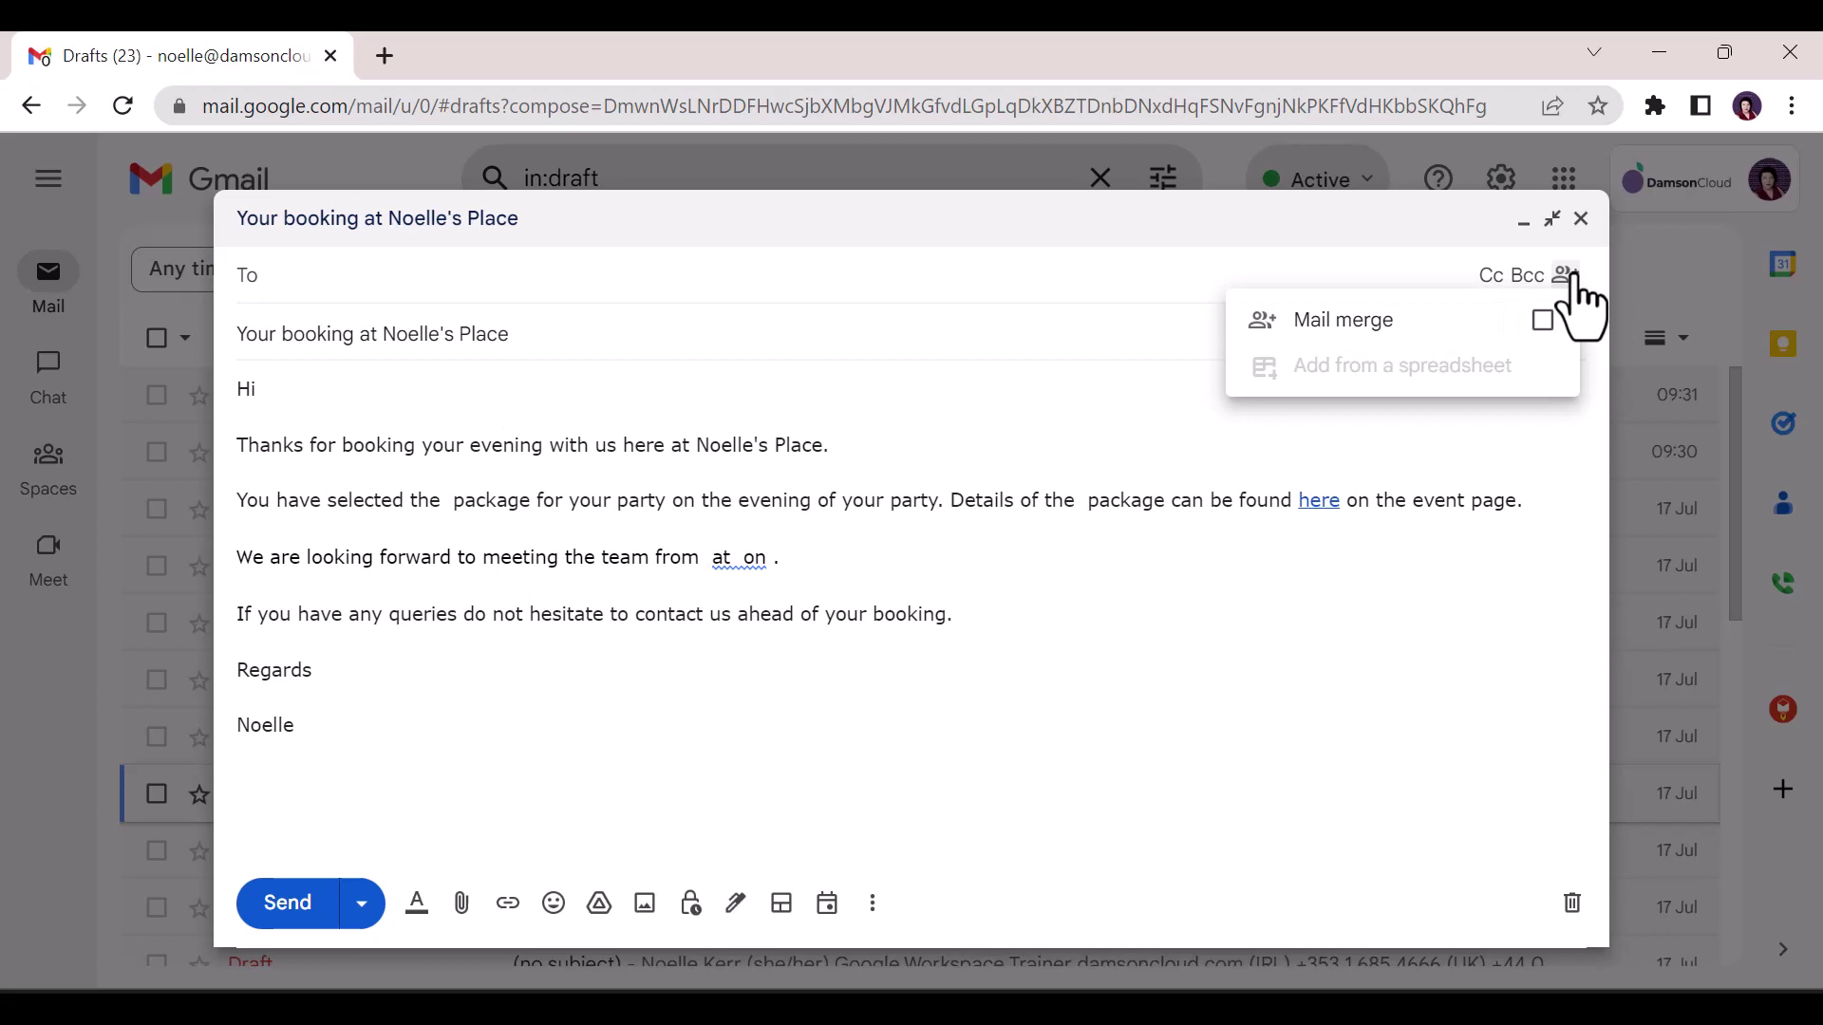
{"action": "left_click", "coordinate": [1543, 320]}
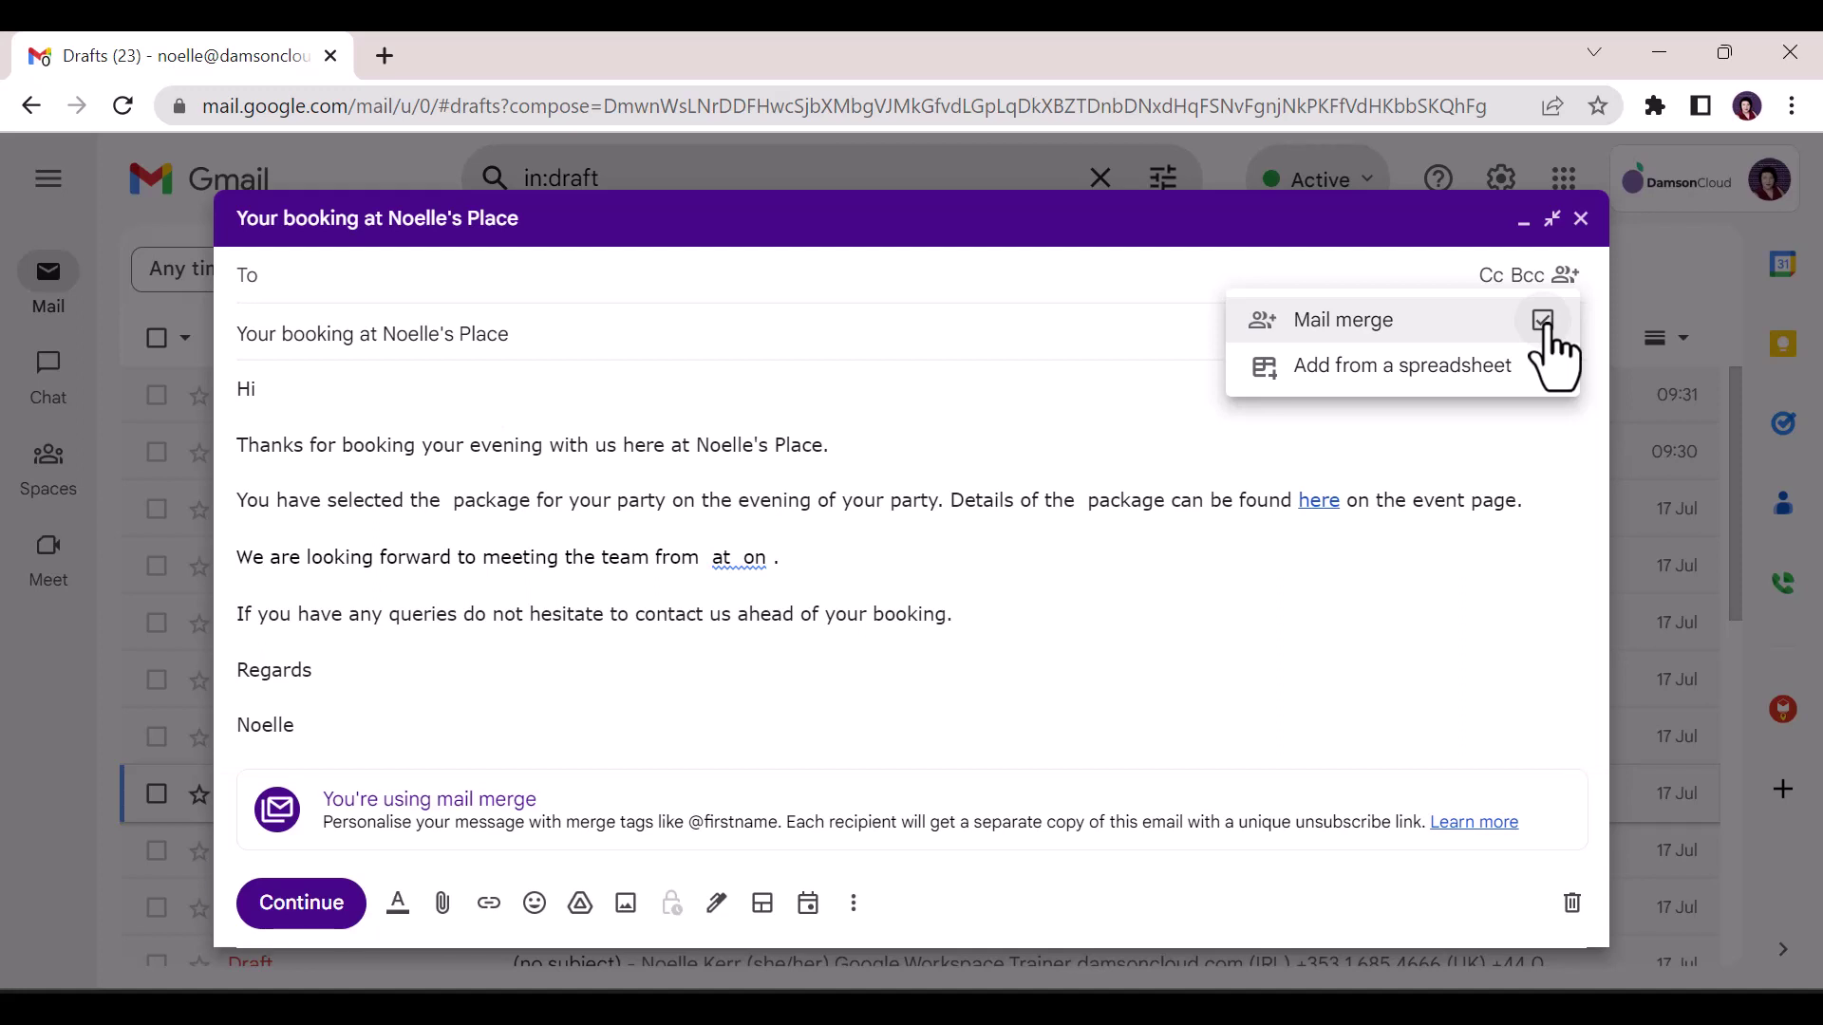
{"action": "left_click", "coordinate": [828, 285]}
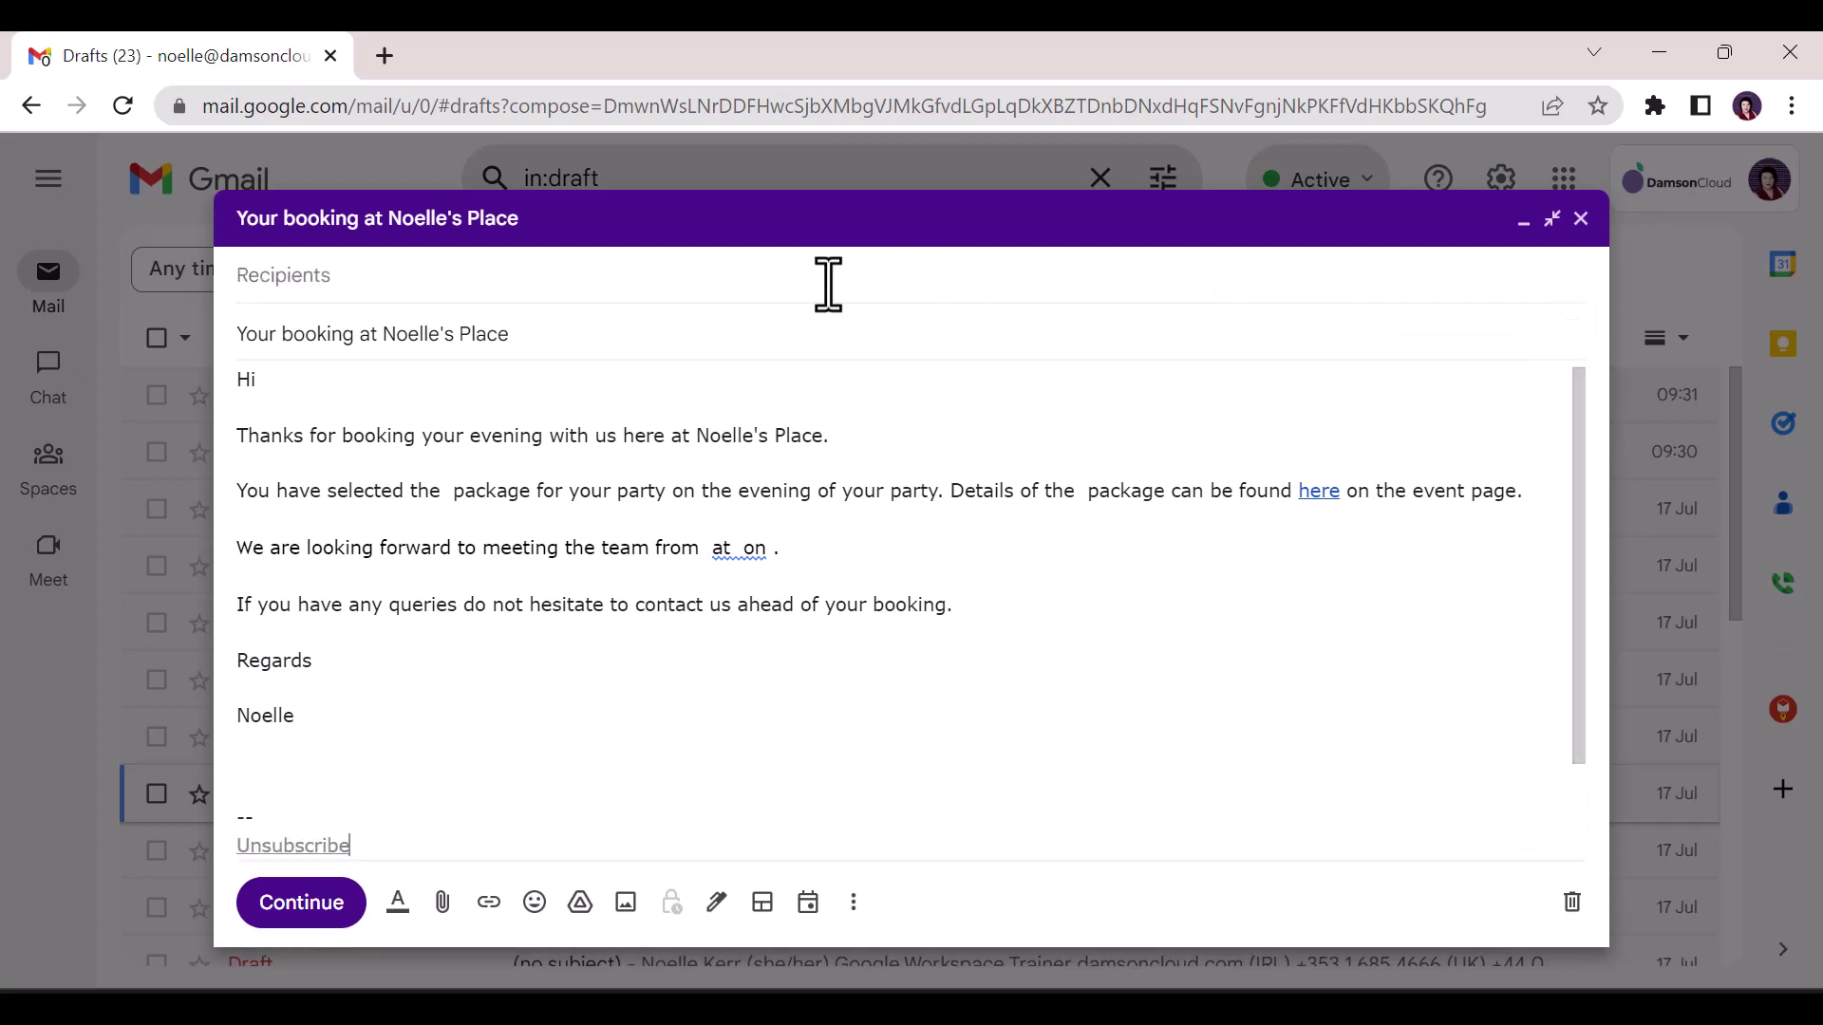
{"action": "left_click", "coordinate": [828, 284]}
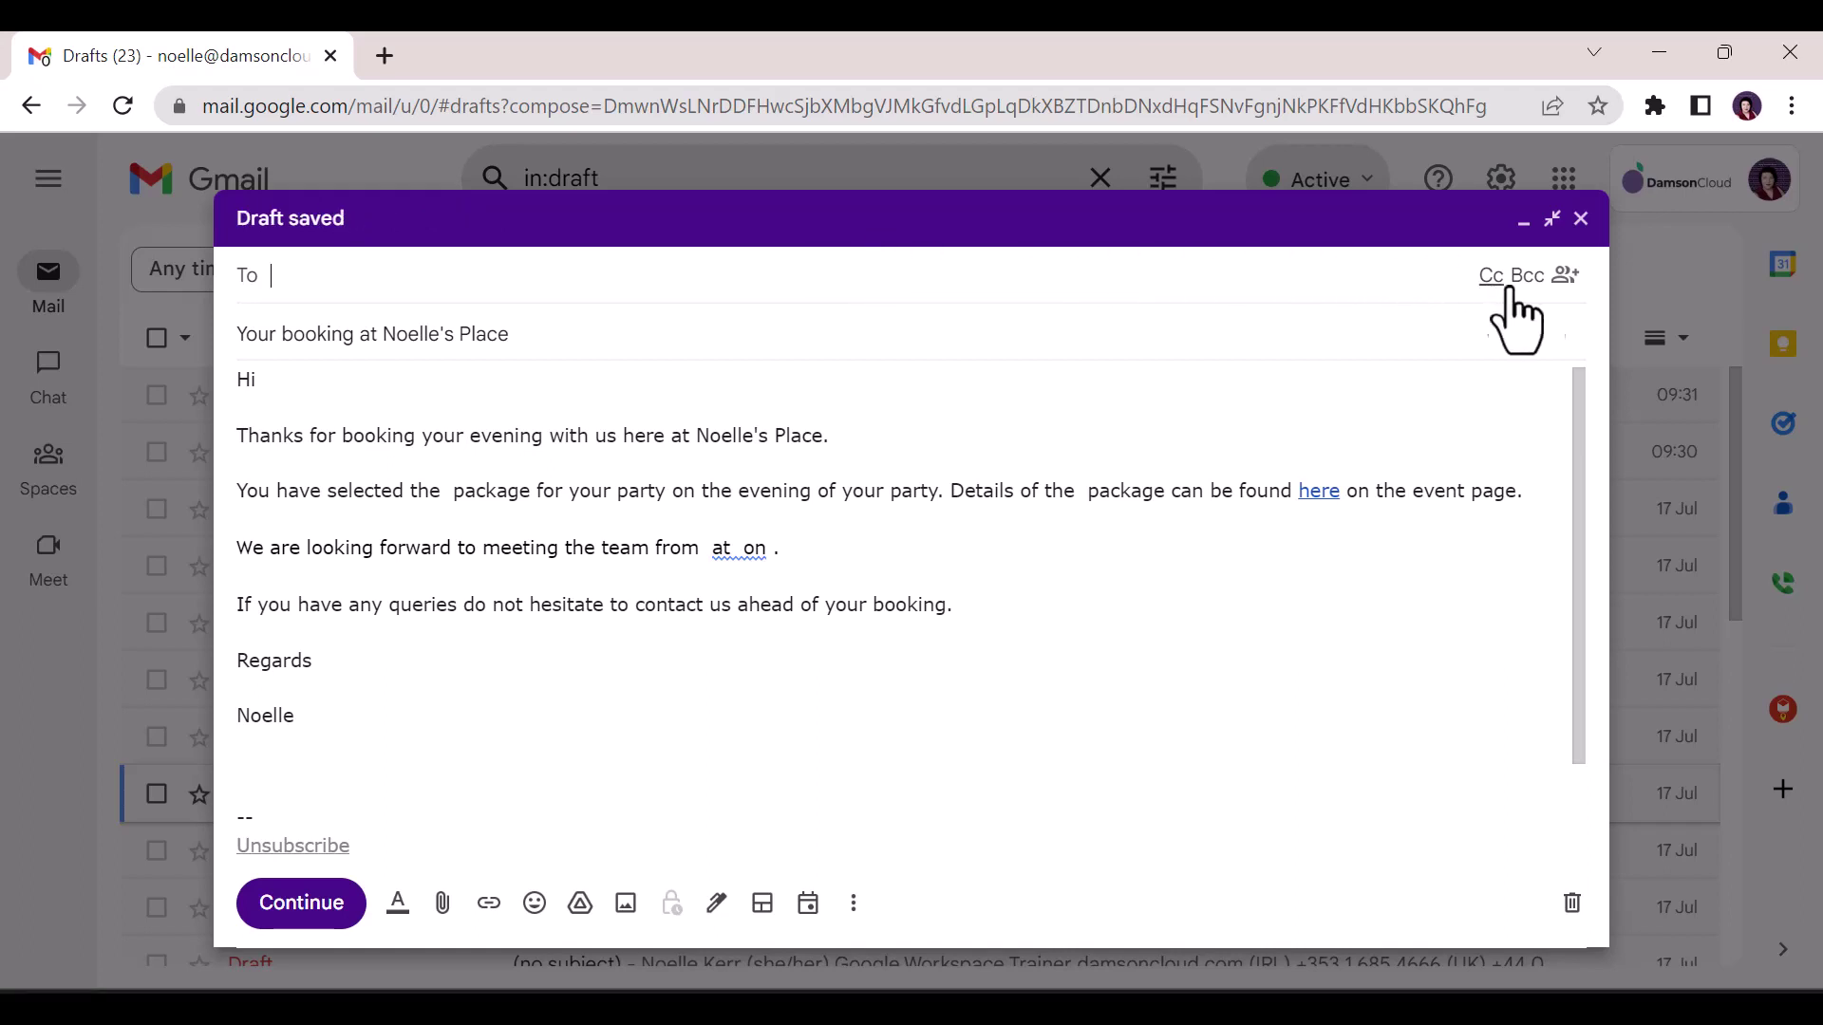
Step: Insert the Mail Merge Addresses spreadsheet as recipients via Add from a spreadsheet
{"action": "left_click", "coordinate": [1567, 278]}
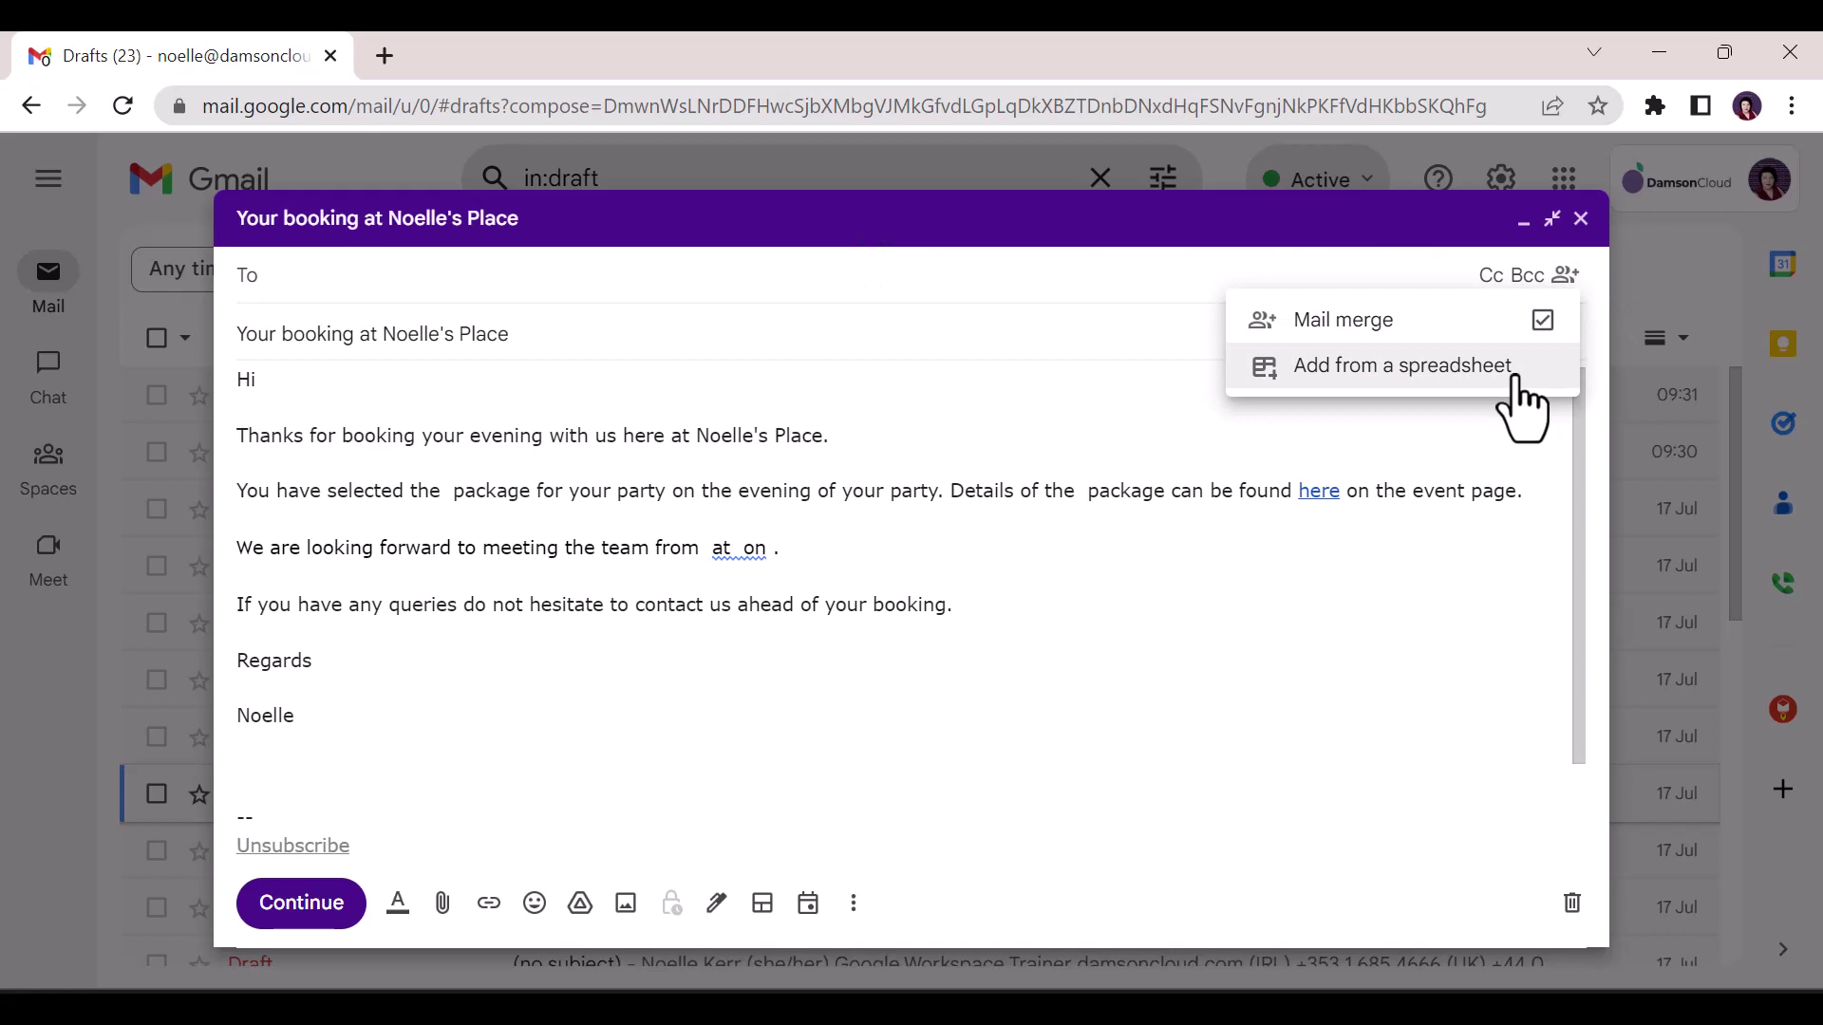
{"action": "left_click", "coordinate": [1521, 371]}
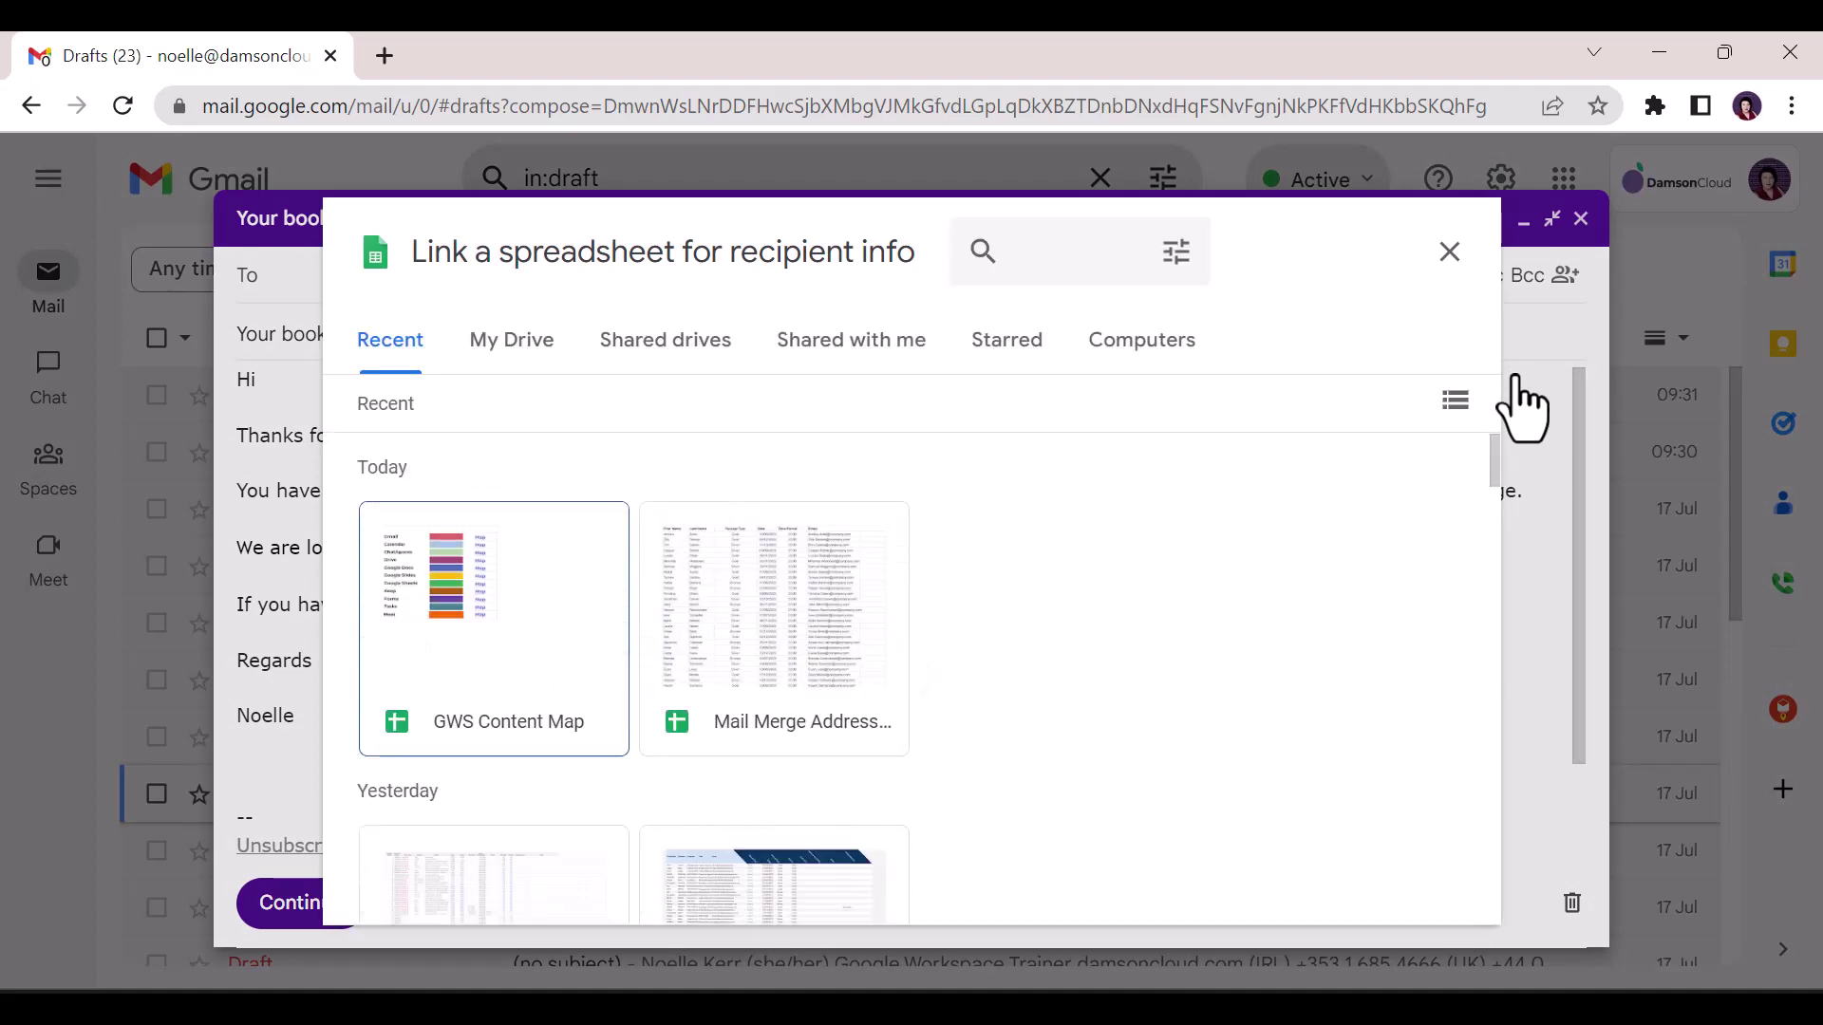
{"action": "left_click", "coordinate": [847, 629]}
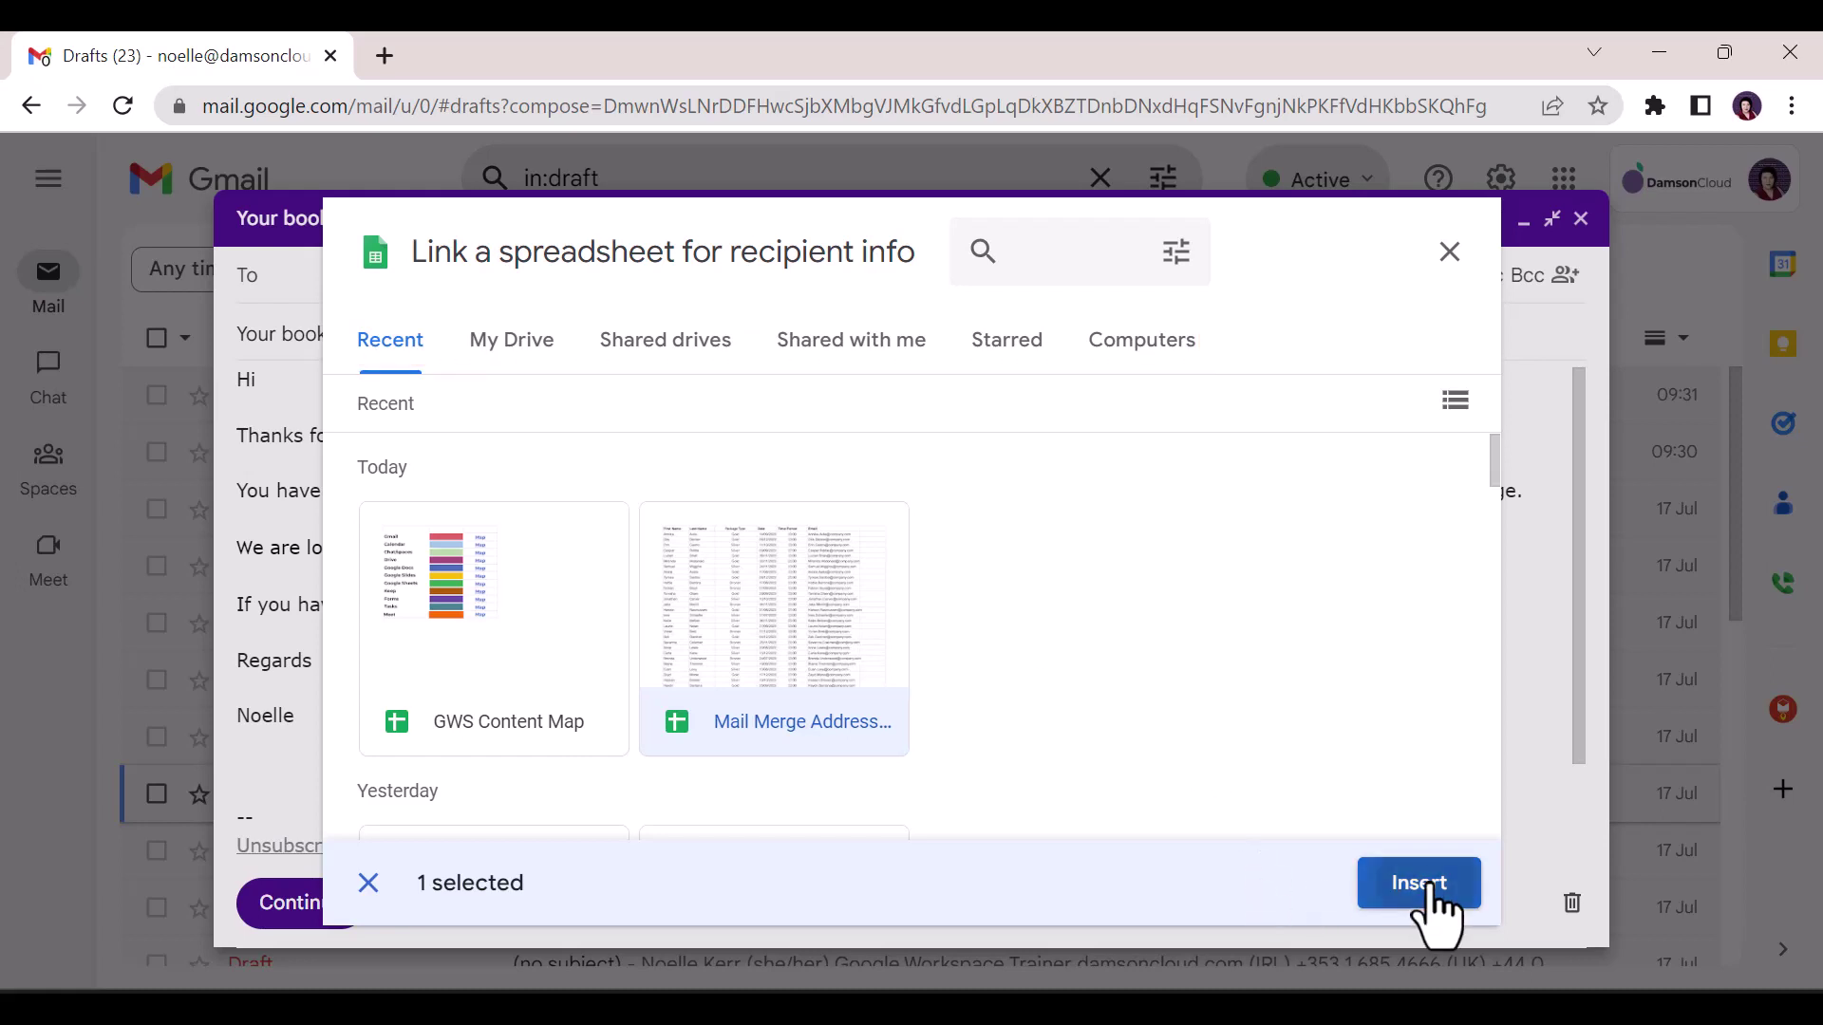
{"action": "left_click", "coordinate": [1424, 894]}
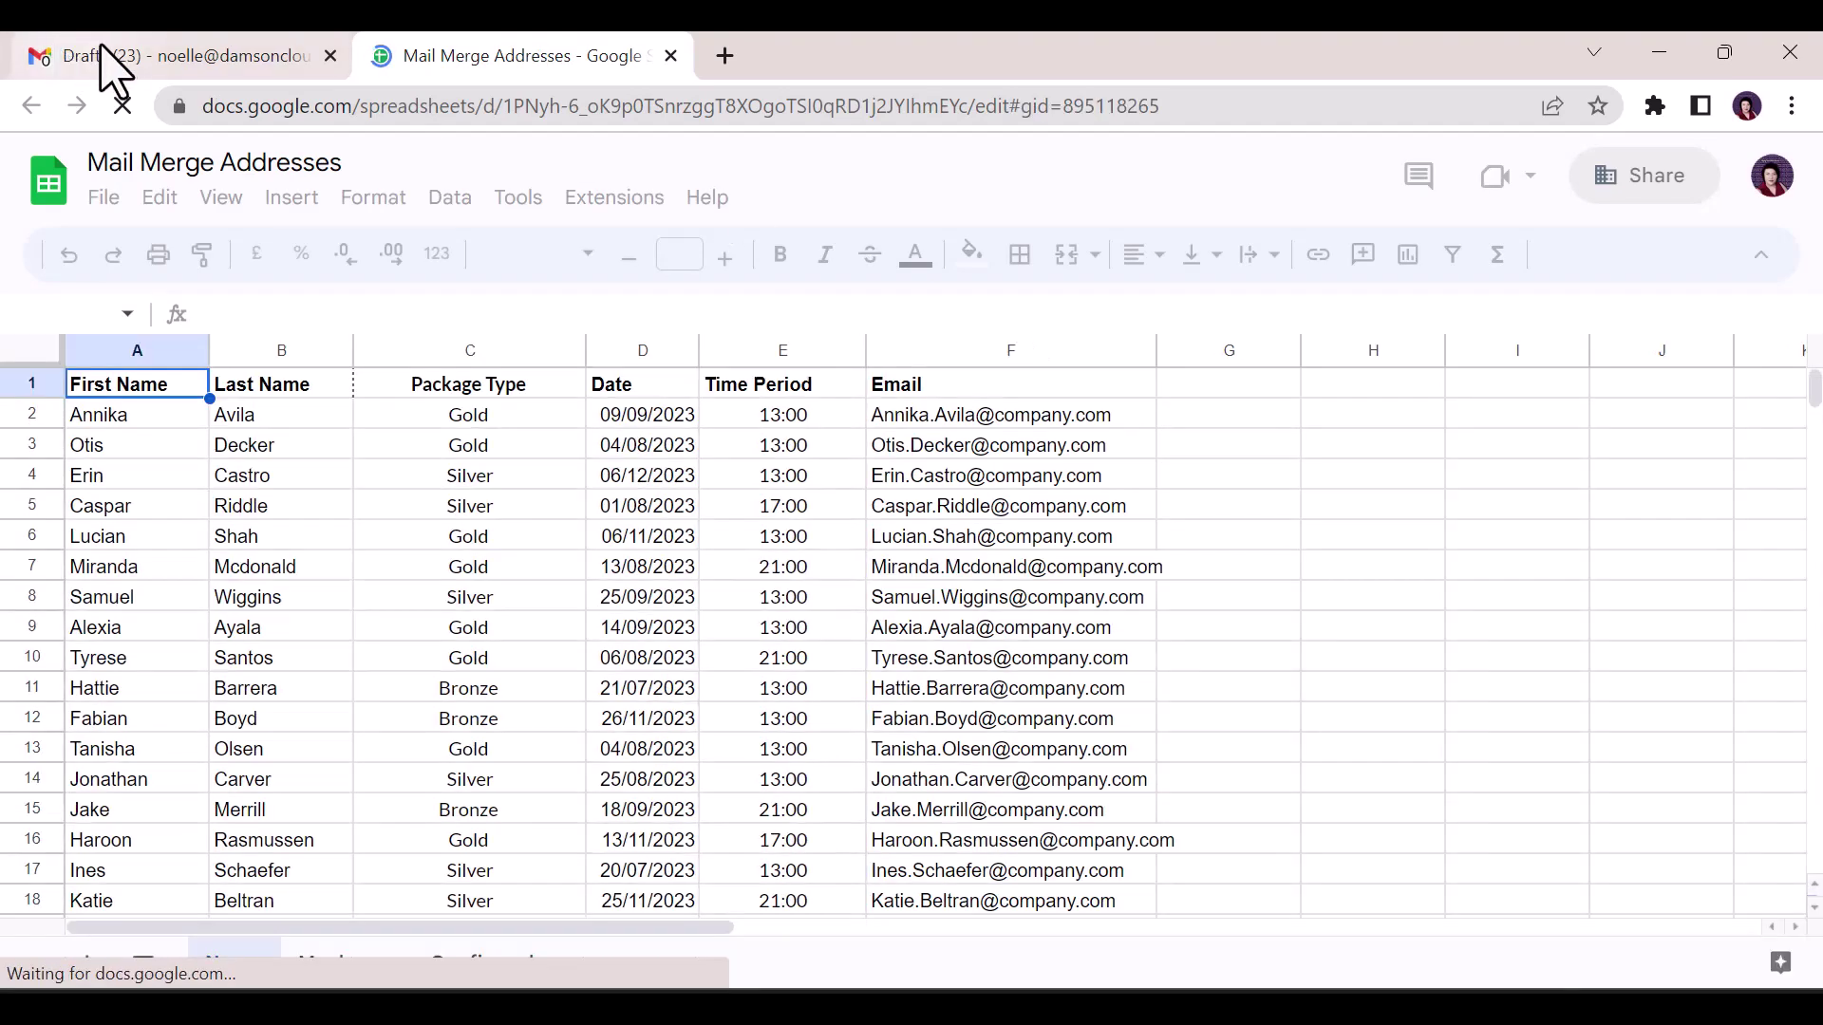
{"action": "left_click", "coordinate": [107, 65]}
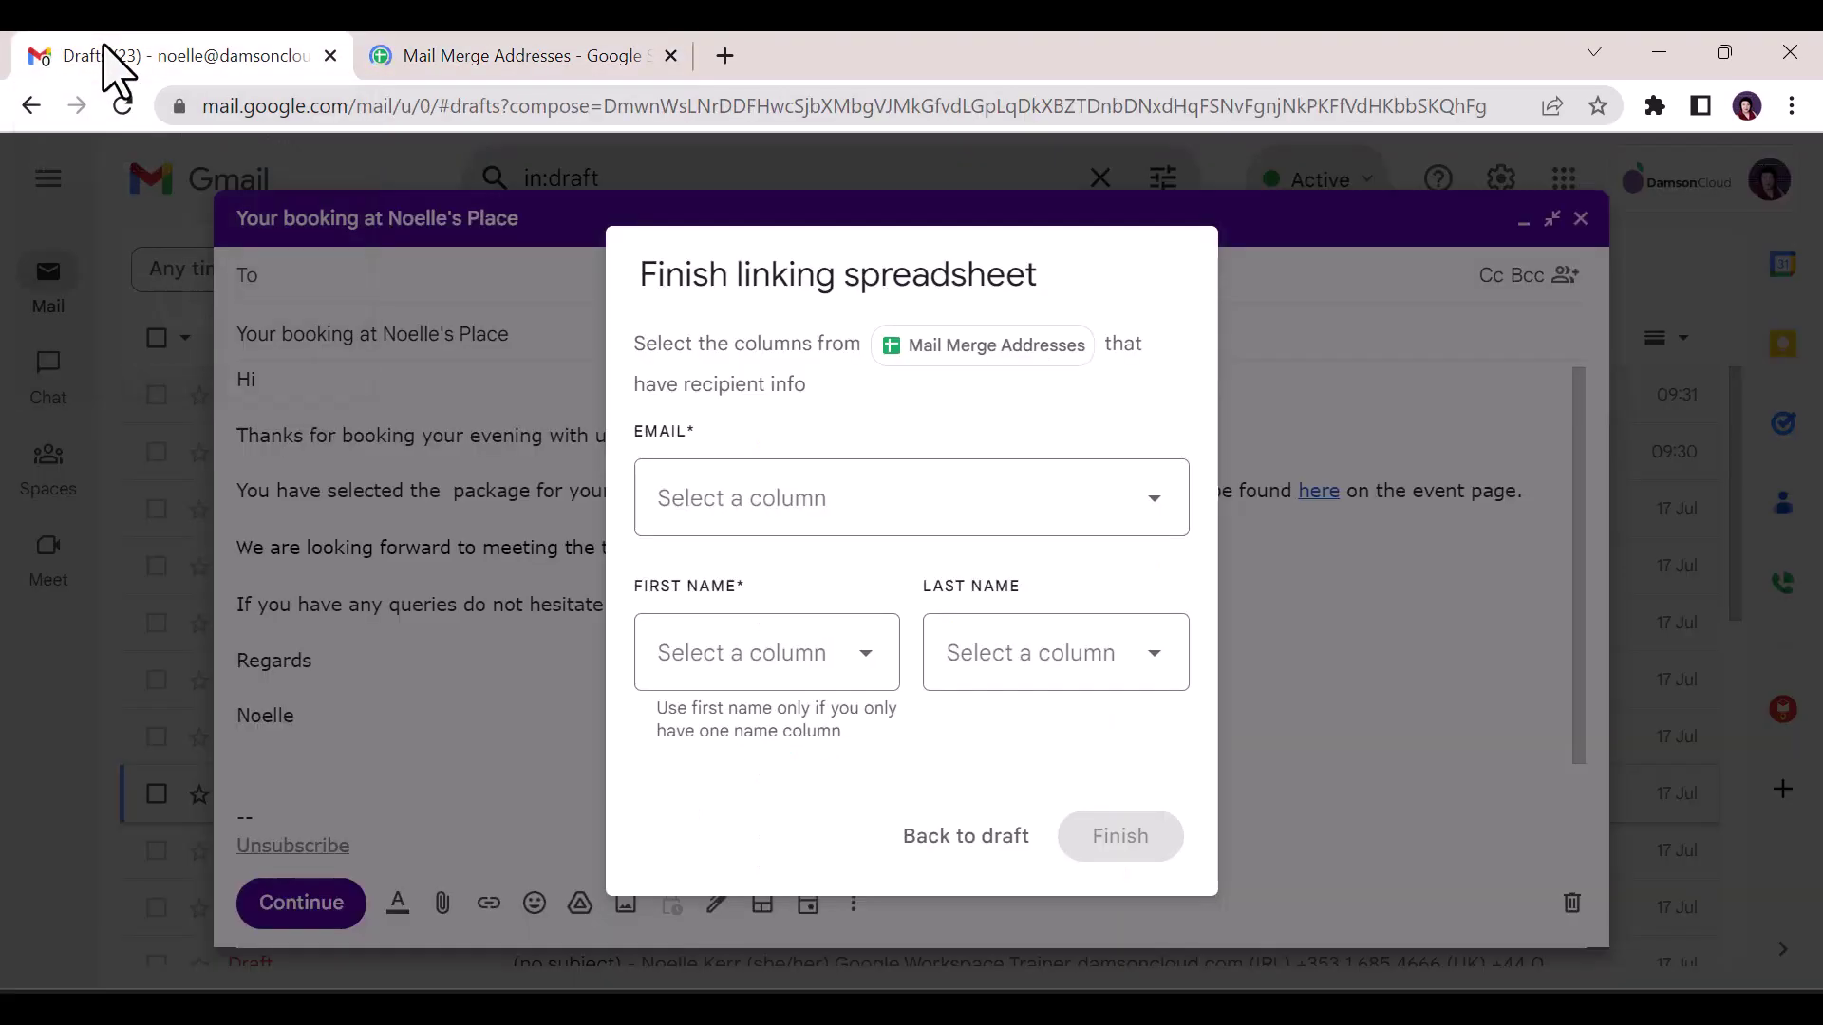
{"action": "left_click", "coordinate": [986, 509]}
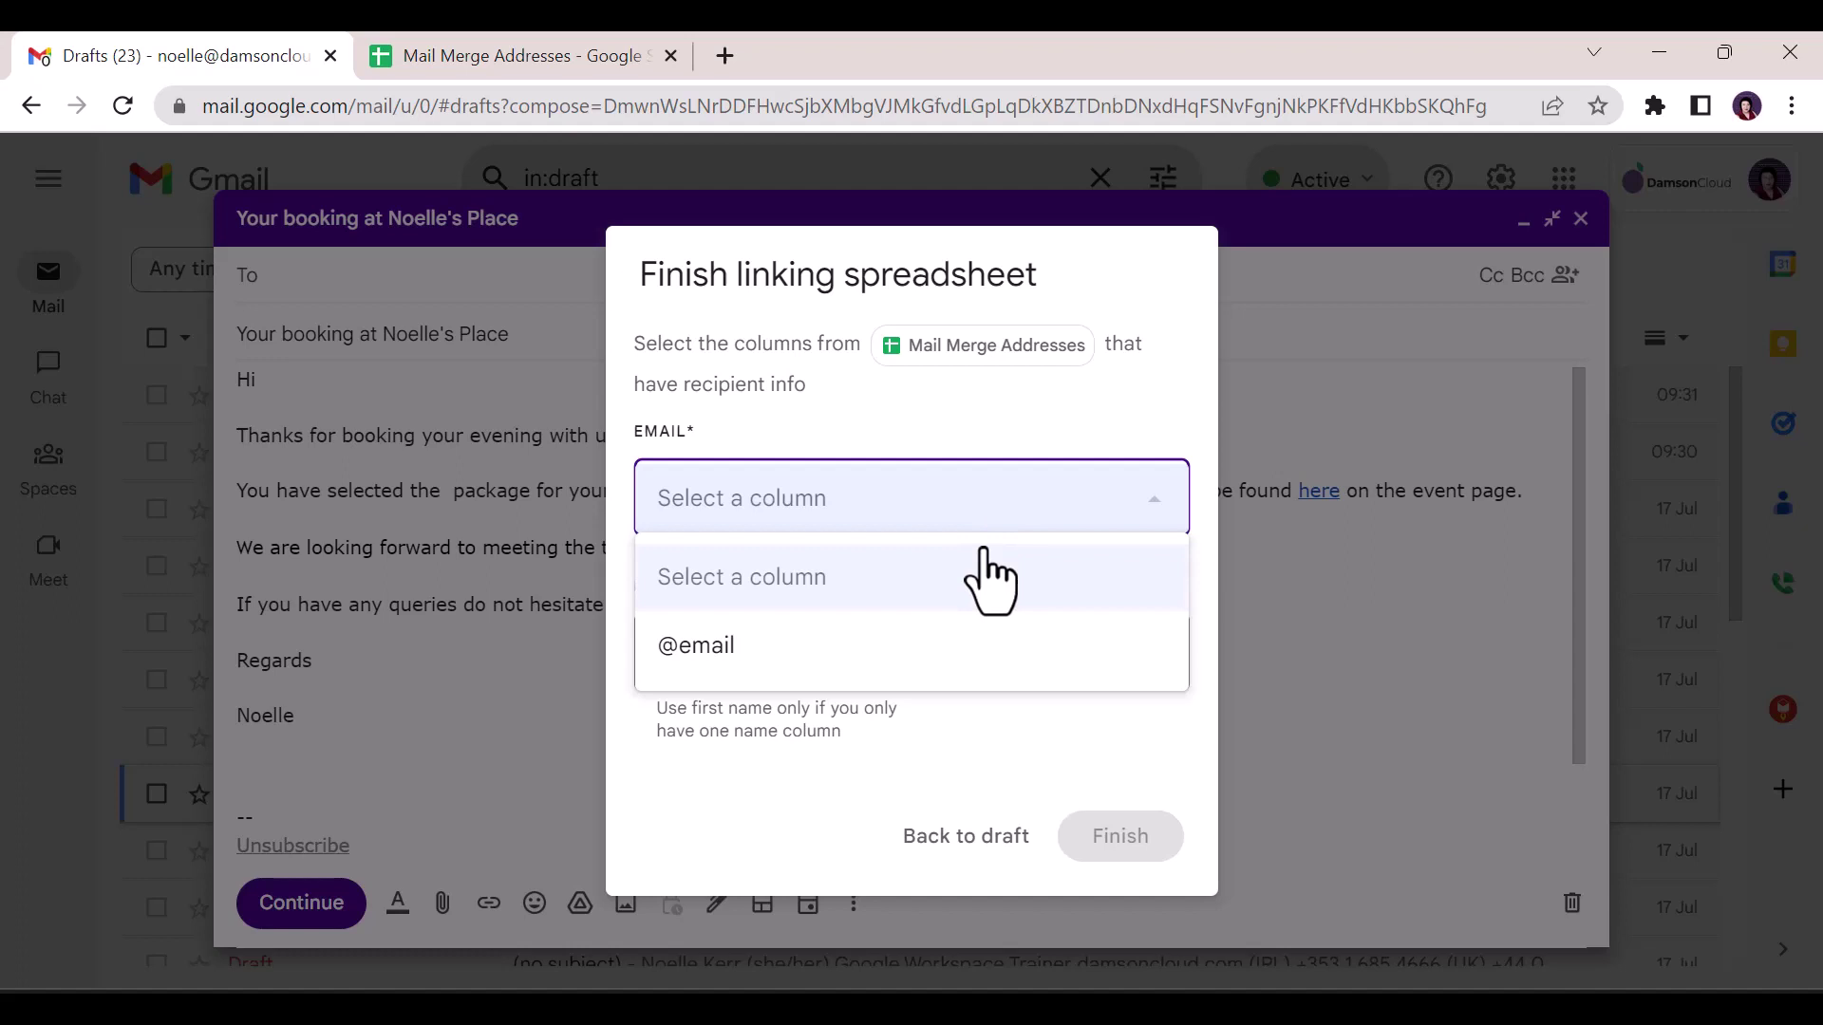
{"action": "left_click", "coordinate": [982, 664]}
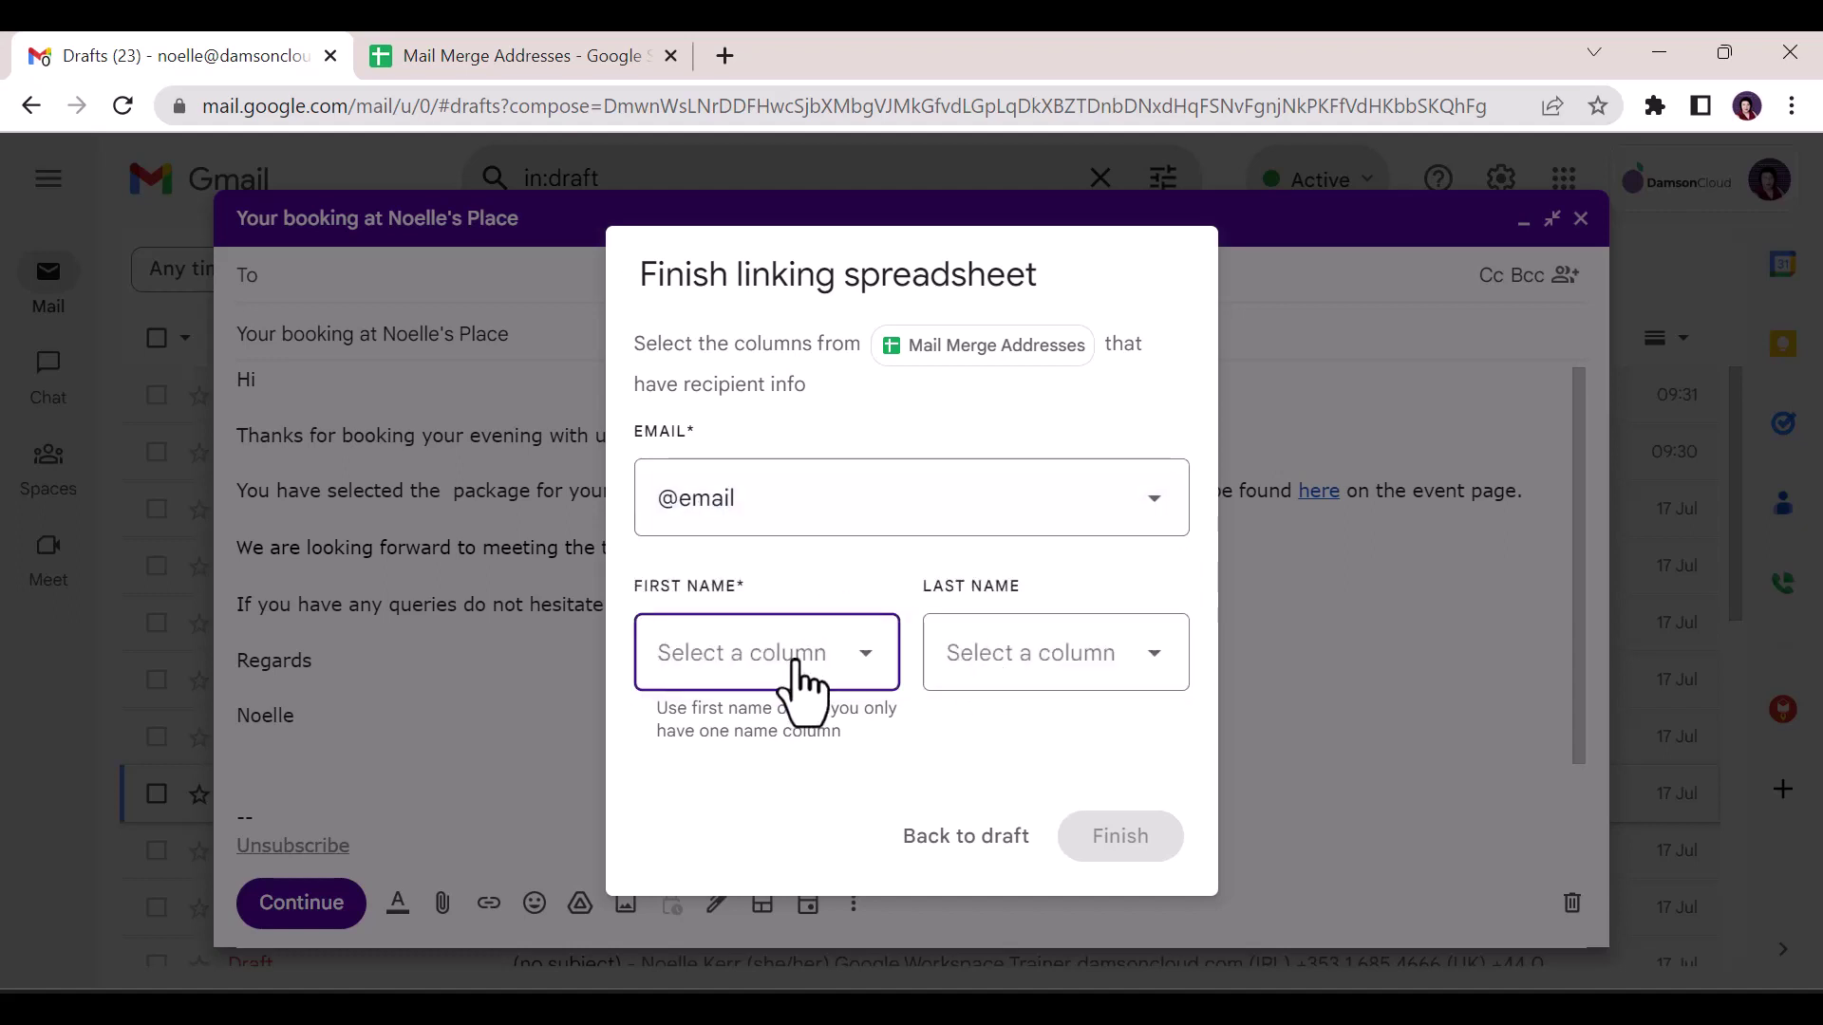
{"action": "left_click", "coordinate": [808, 661]}
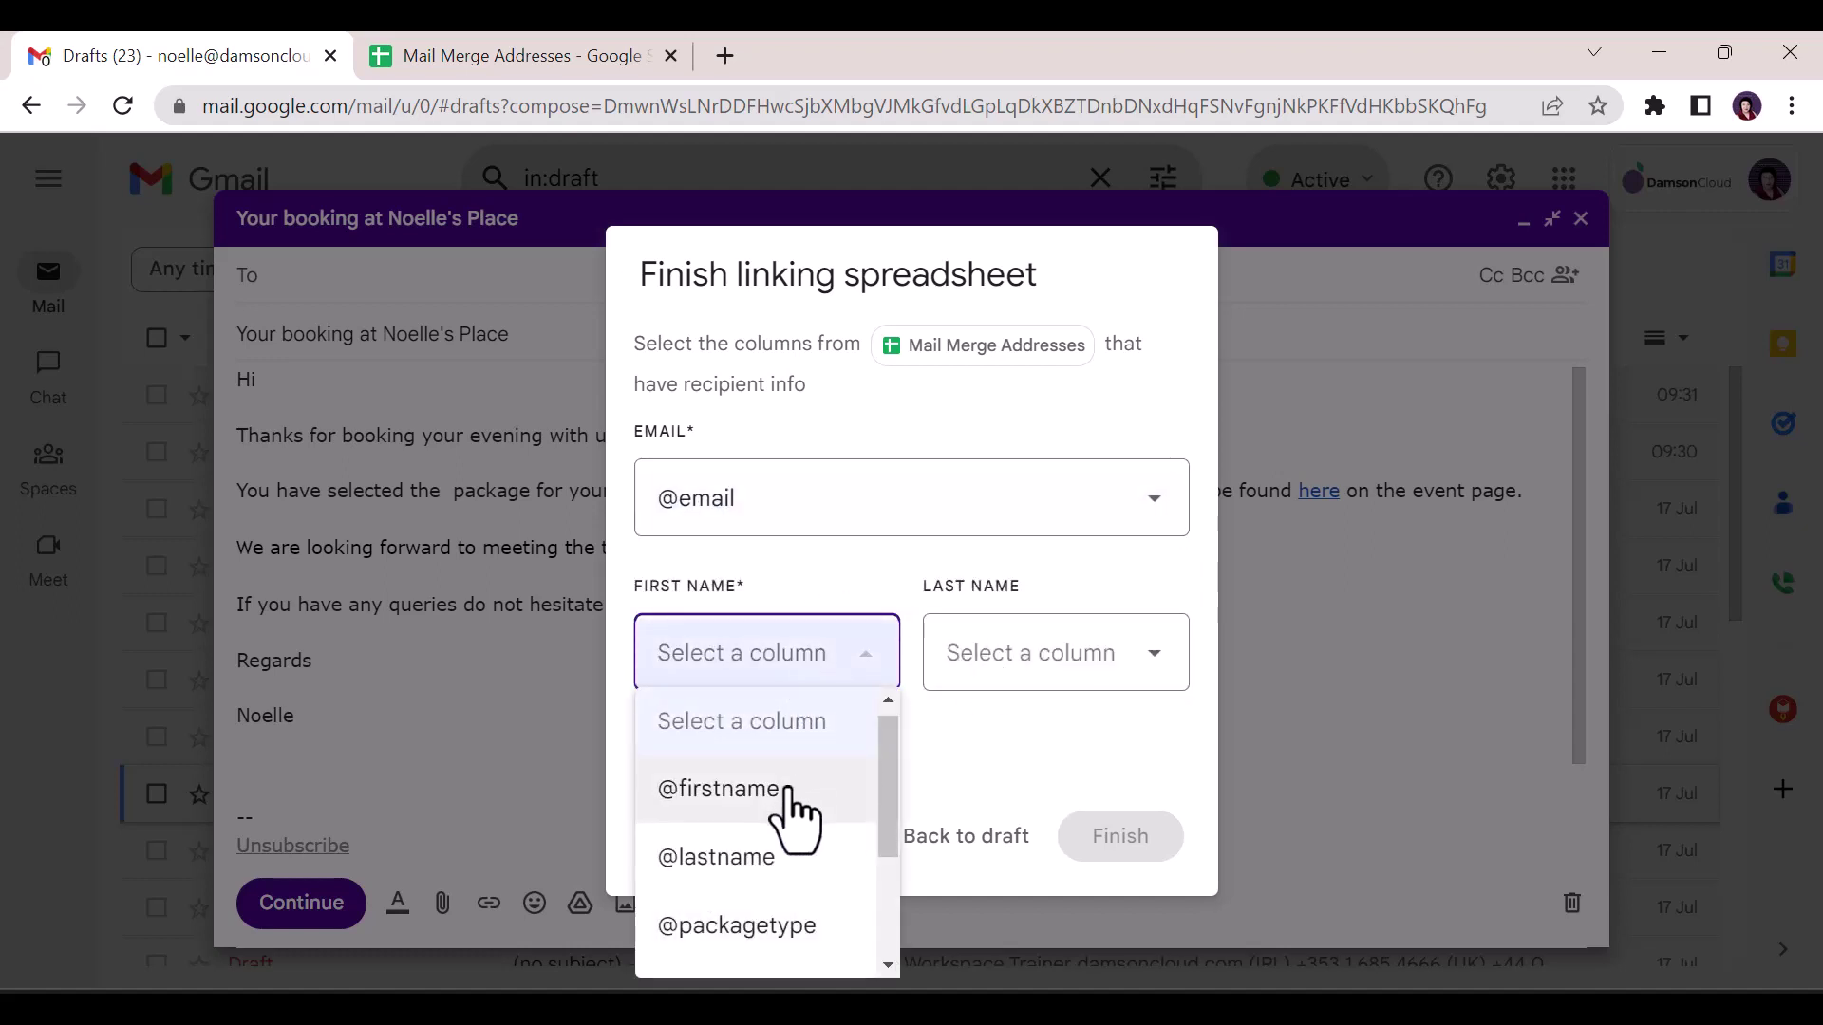
{"action": "left_click", "coordinate": [791, 788]}
{"action": "left_click", "coordinate": [1025, 626]}
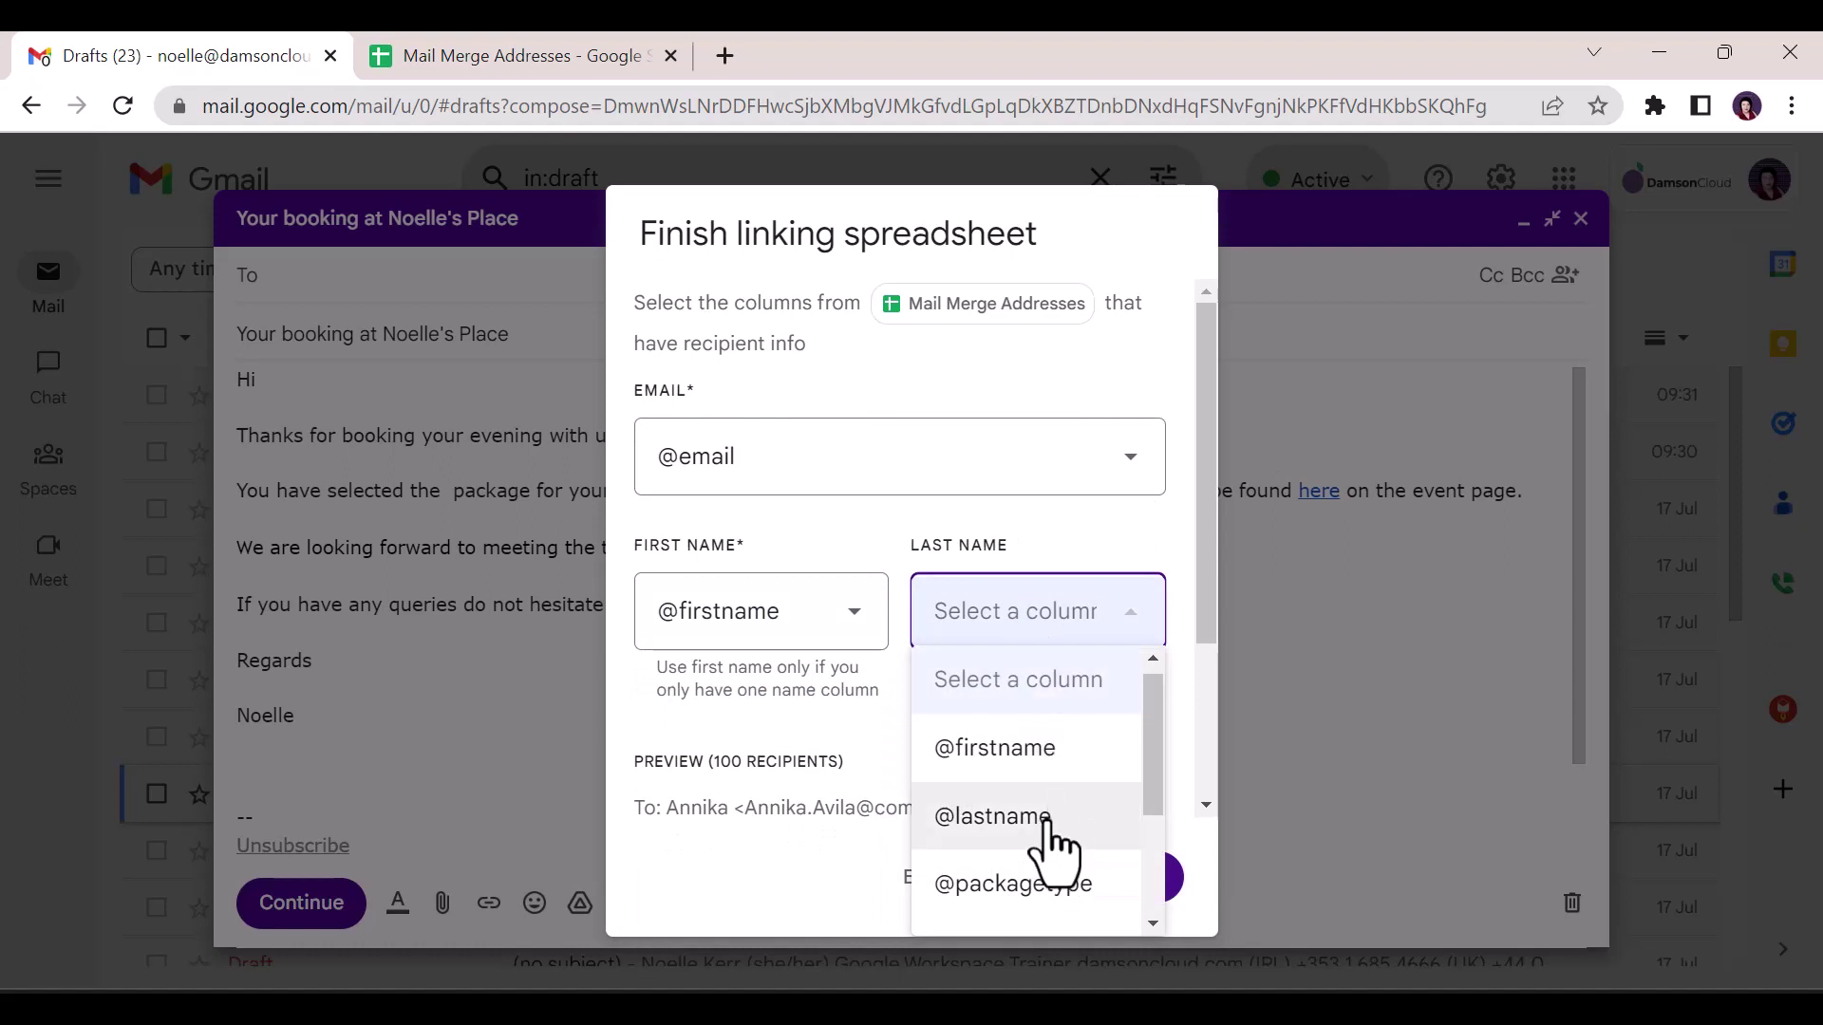
{"action": "left_click", "coordinate": [1051, 829]}
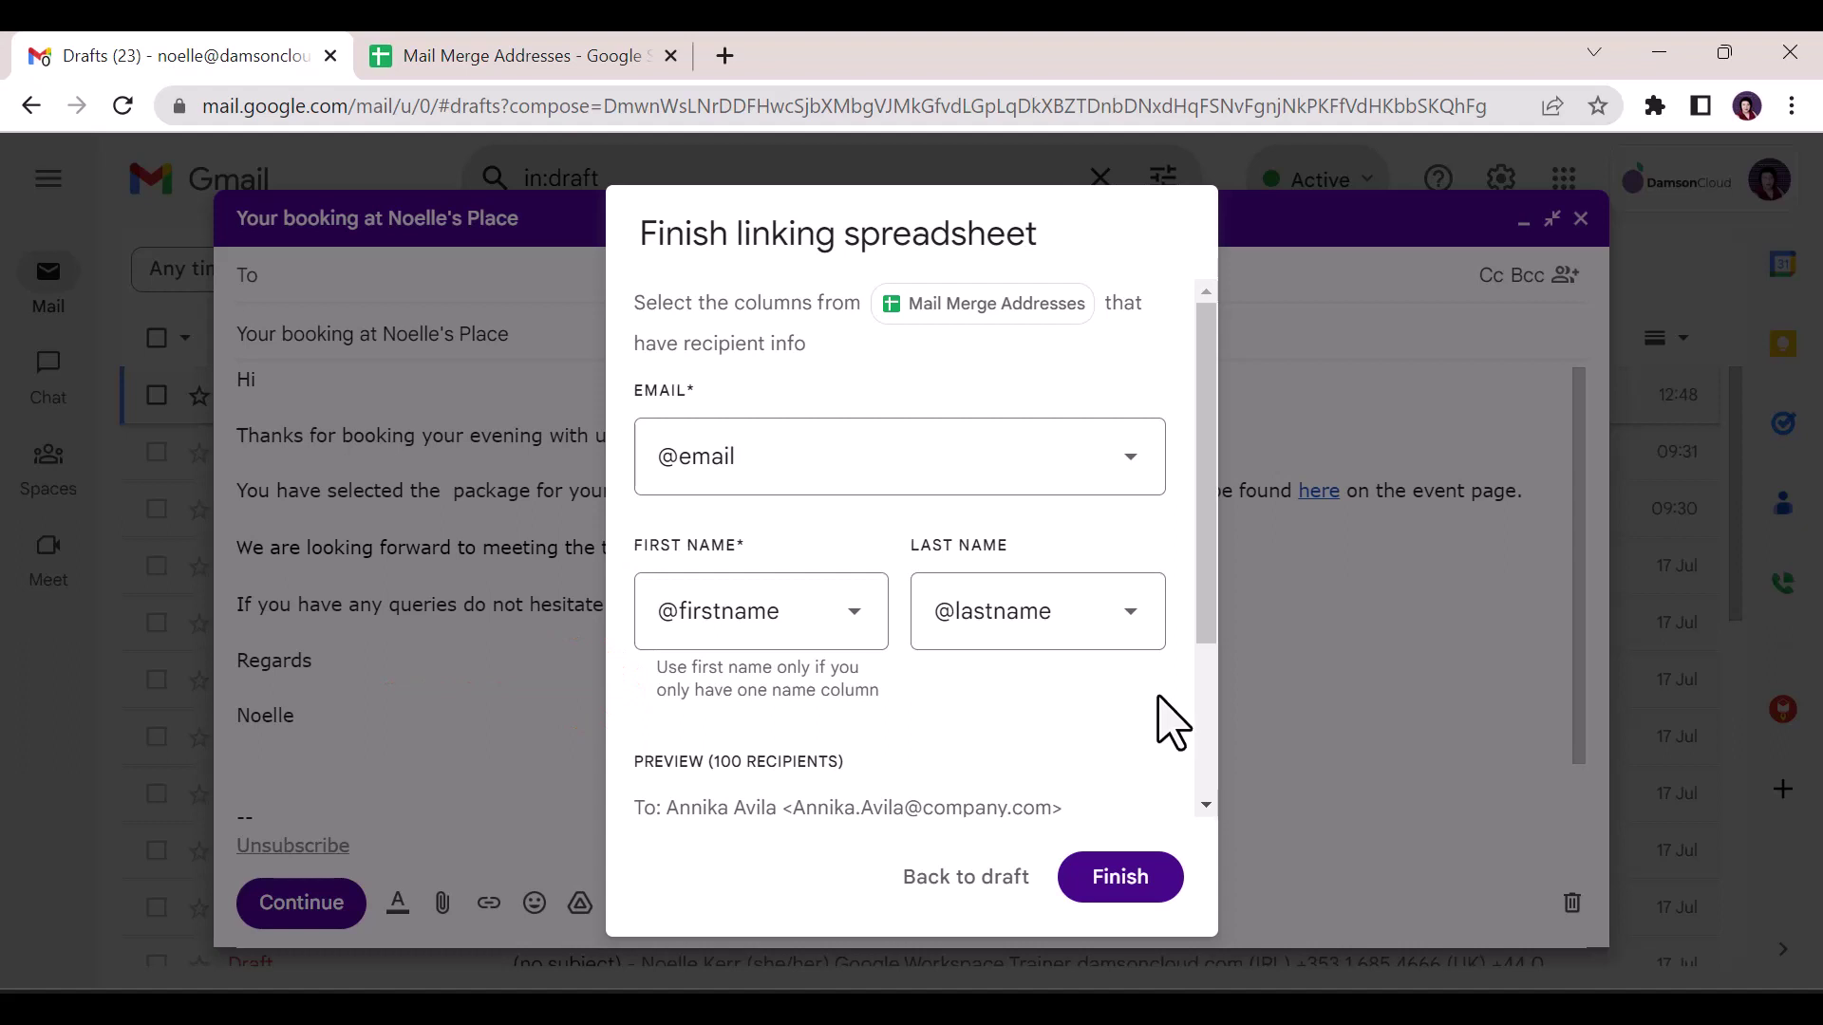
{"action": "left_click_drag", "start_coordinate": [1212, 651], "coordinate": [1206, 797]}
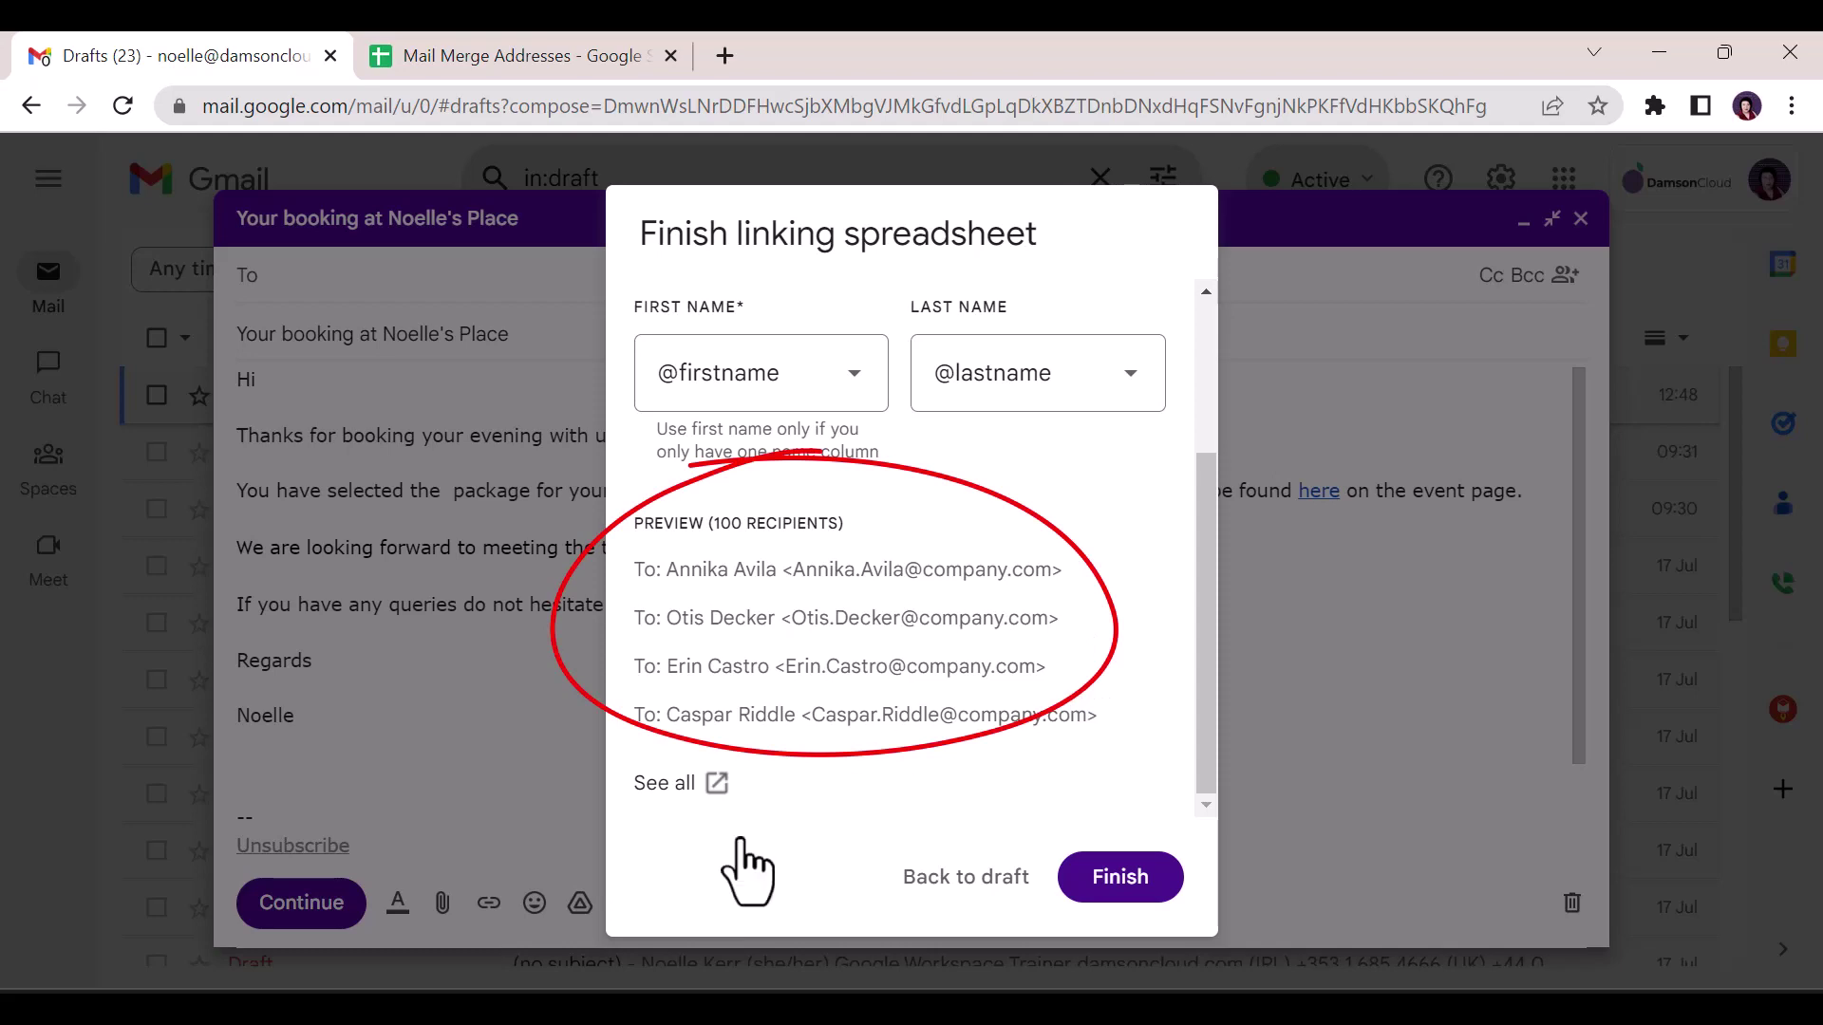
{"action": "left_click", "coordinate": [693, 787]}
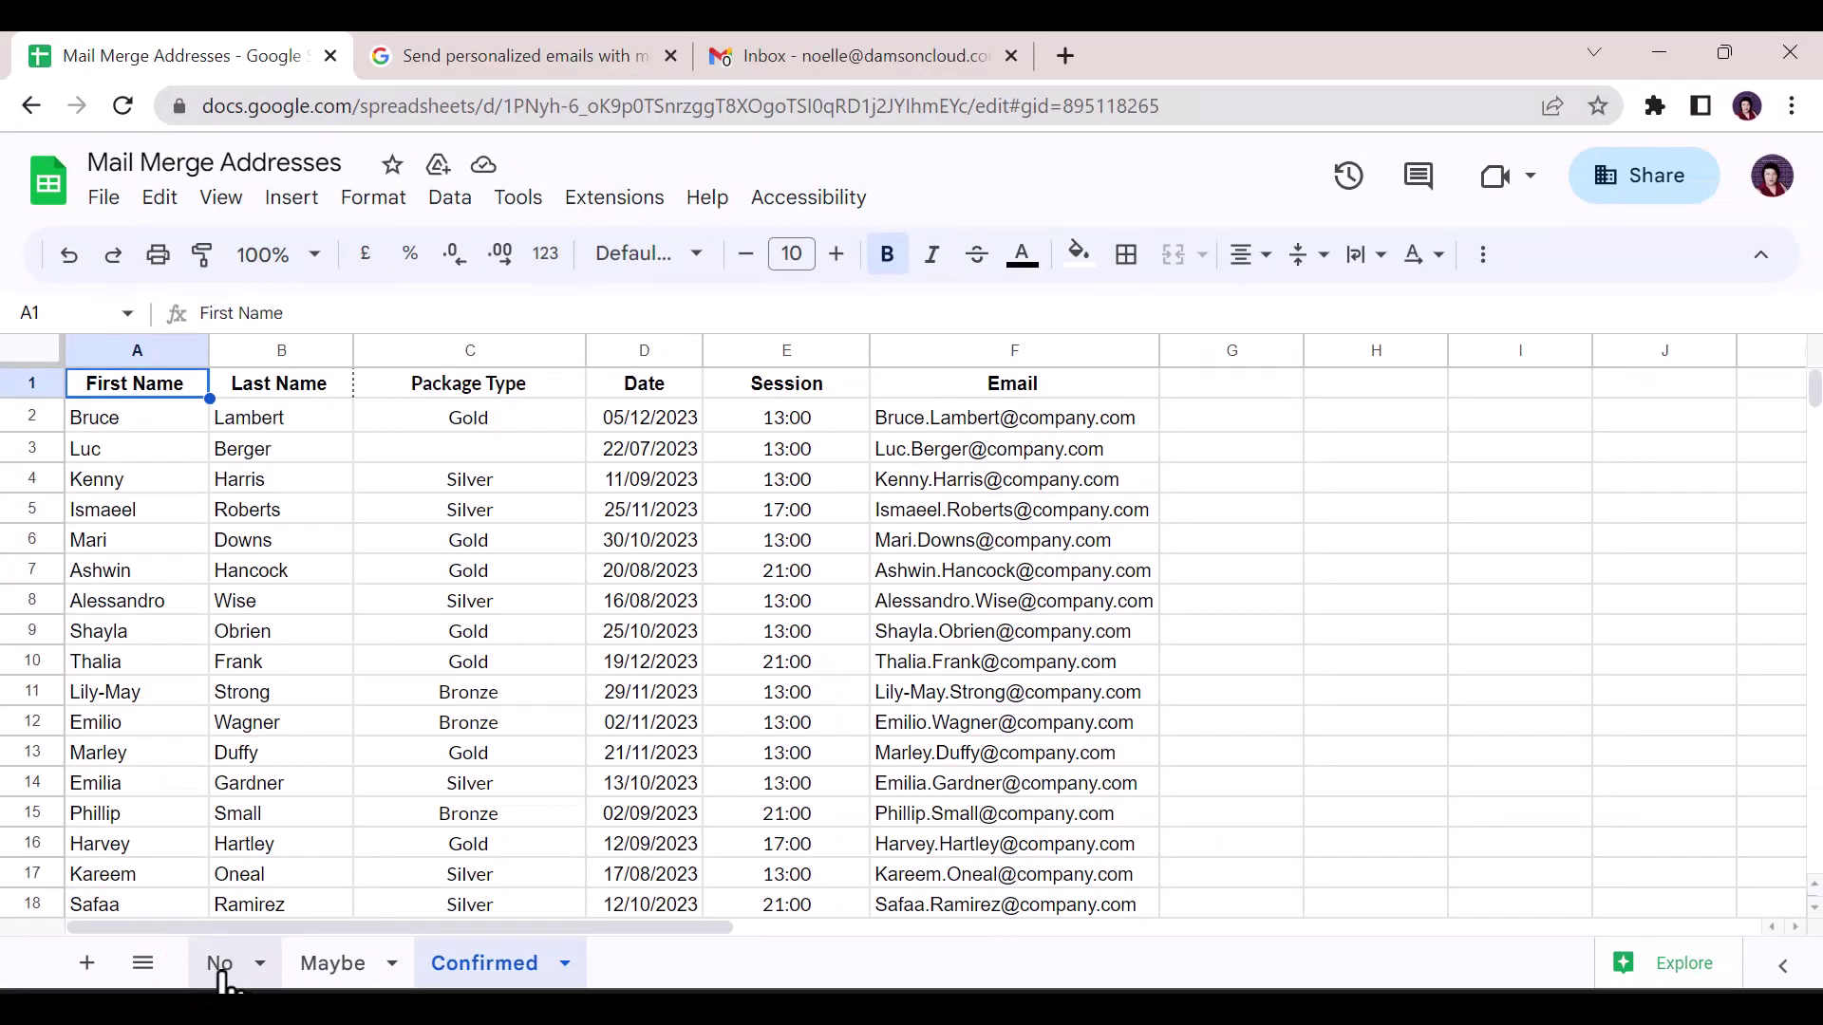
Step: Reorder the sheet tabs so Confirmed sits first, before No and Maybe
{"action": "left_click", "coordinate": [220, 969]}
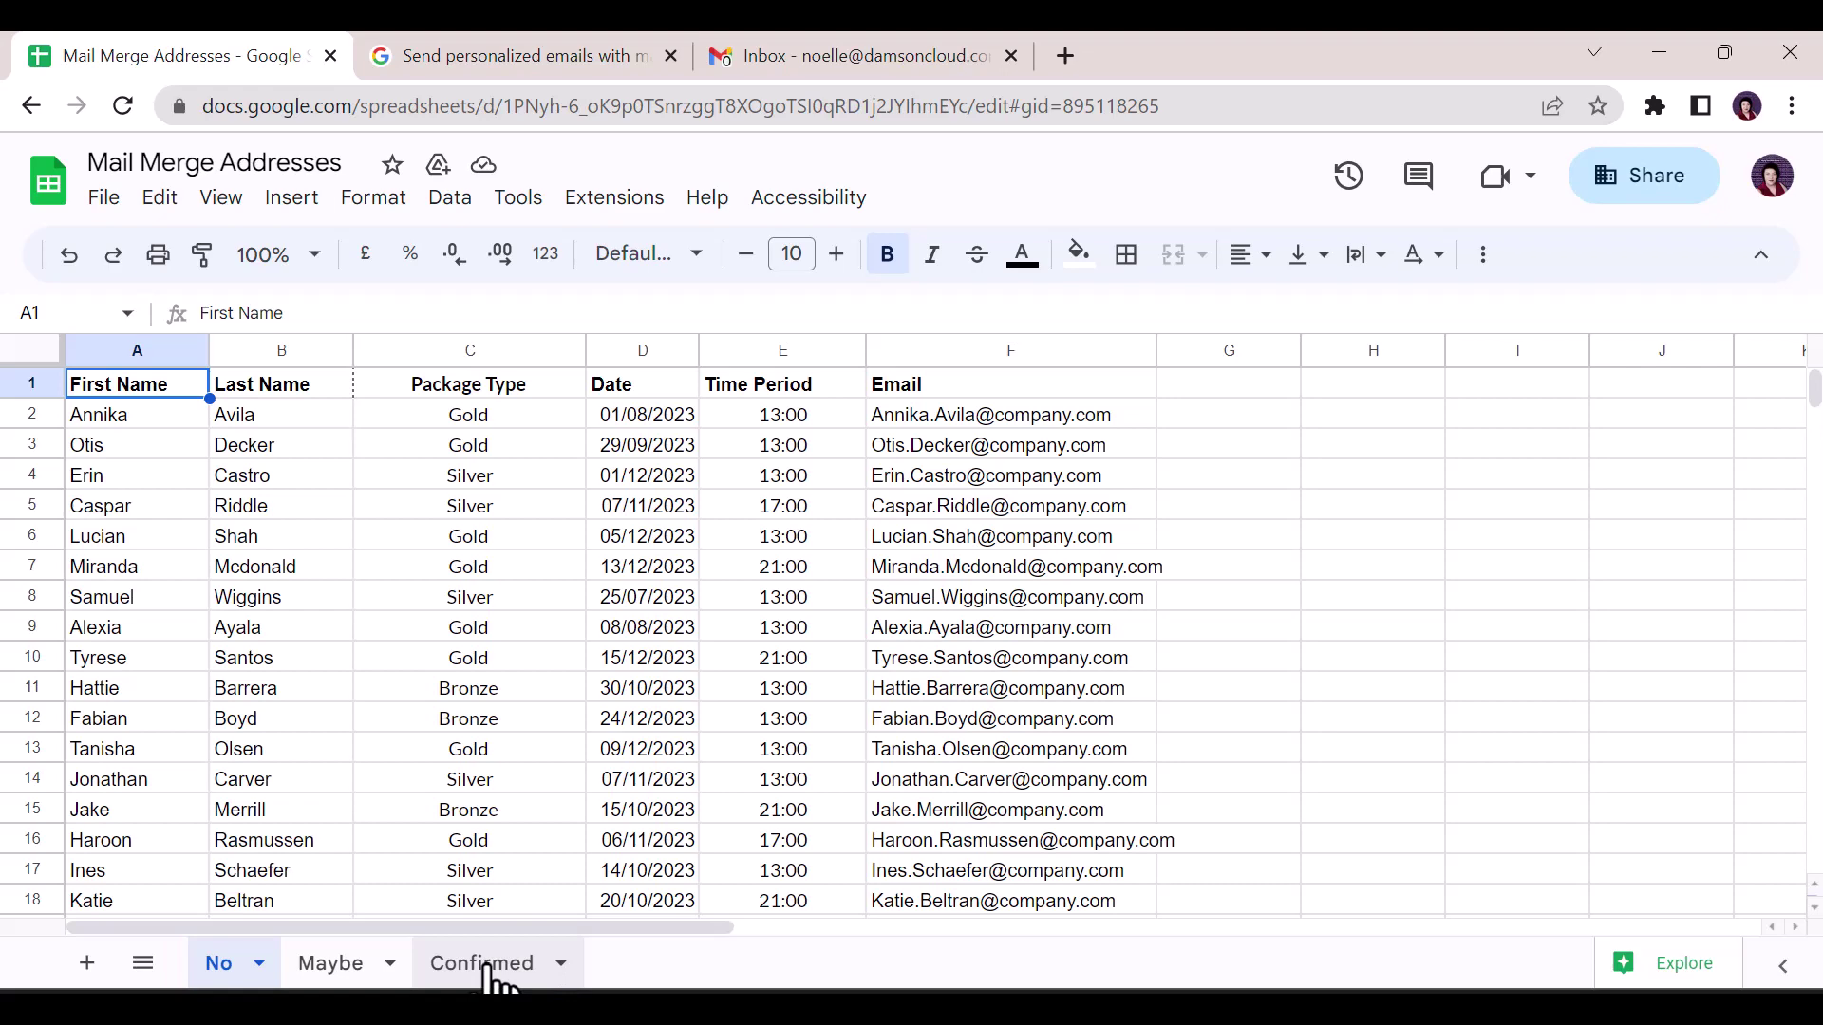
{"action": "left_click_drag", "start_coordinate": [488, 974], "coordinate": [229, 958]}
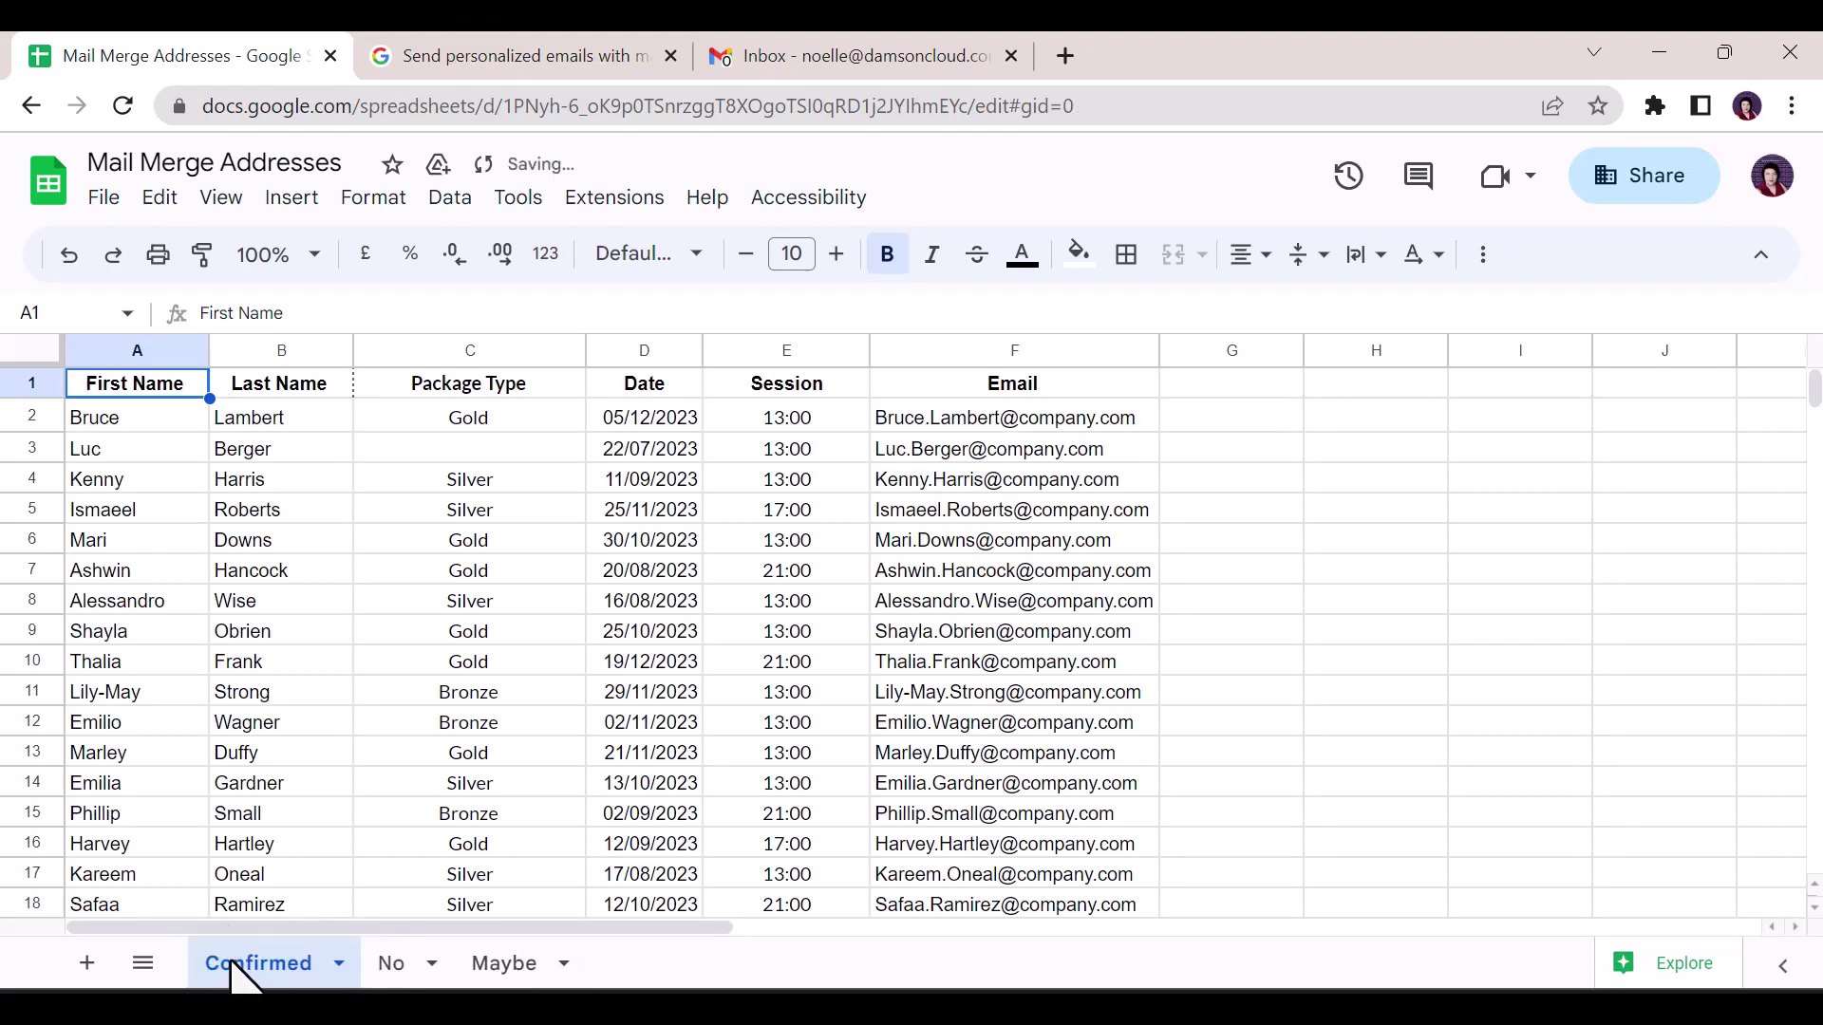
Step: Filter the Confirmed sheet's Package Type column to show only Platinum
{"action": "left_click", "coordinate": [43, 415]}
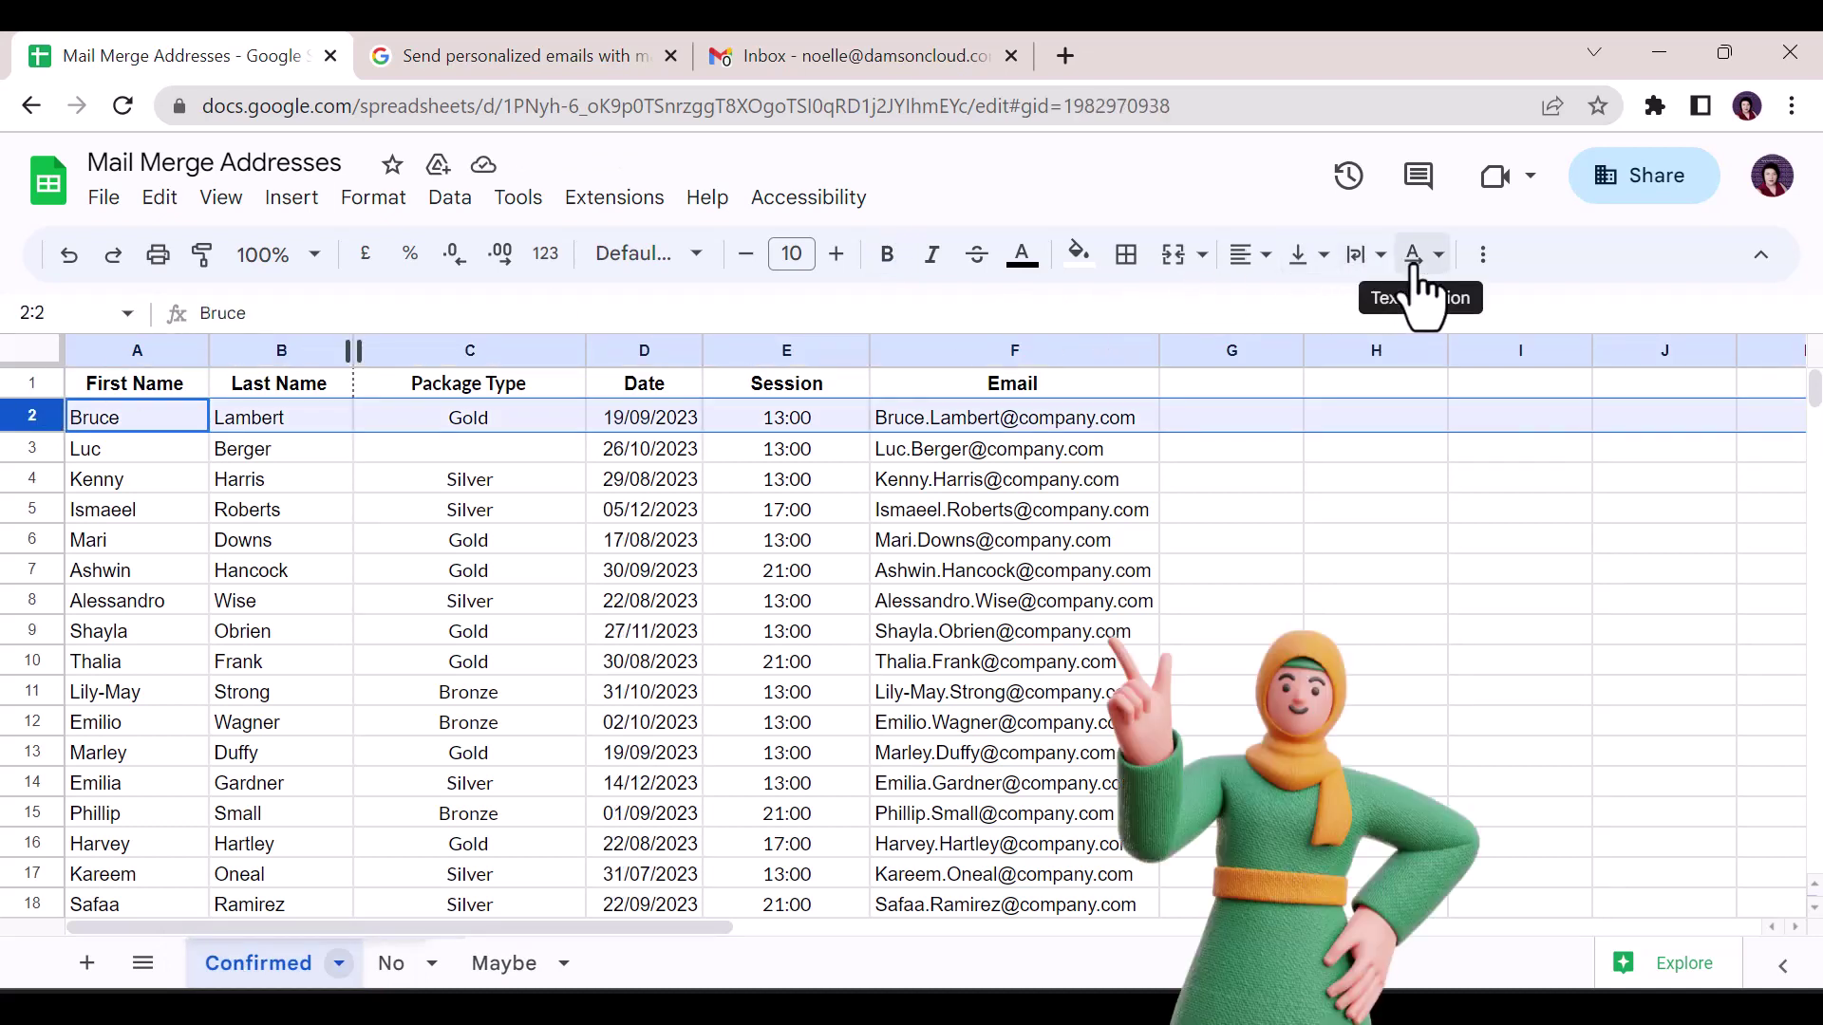
{"action": "left_click", "coordinate": [1483, 262]}
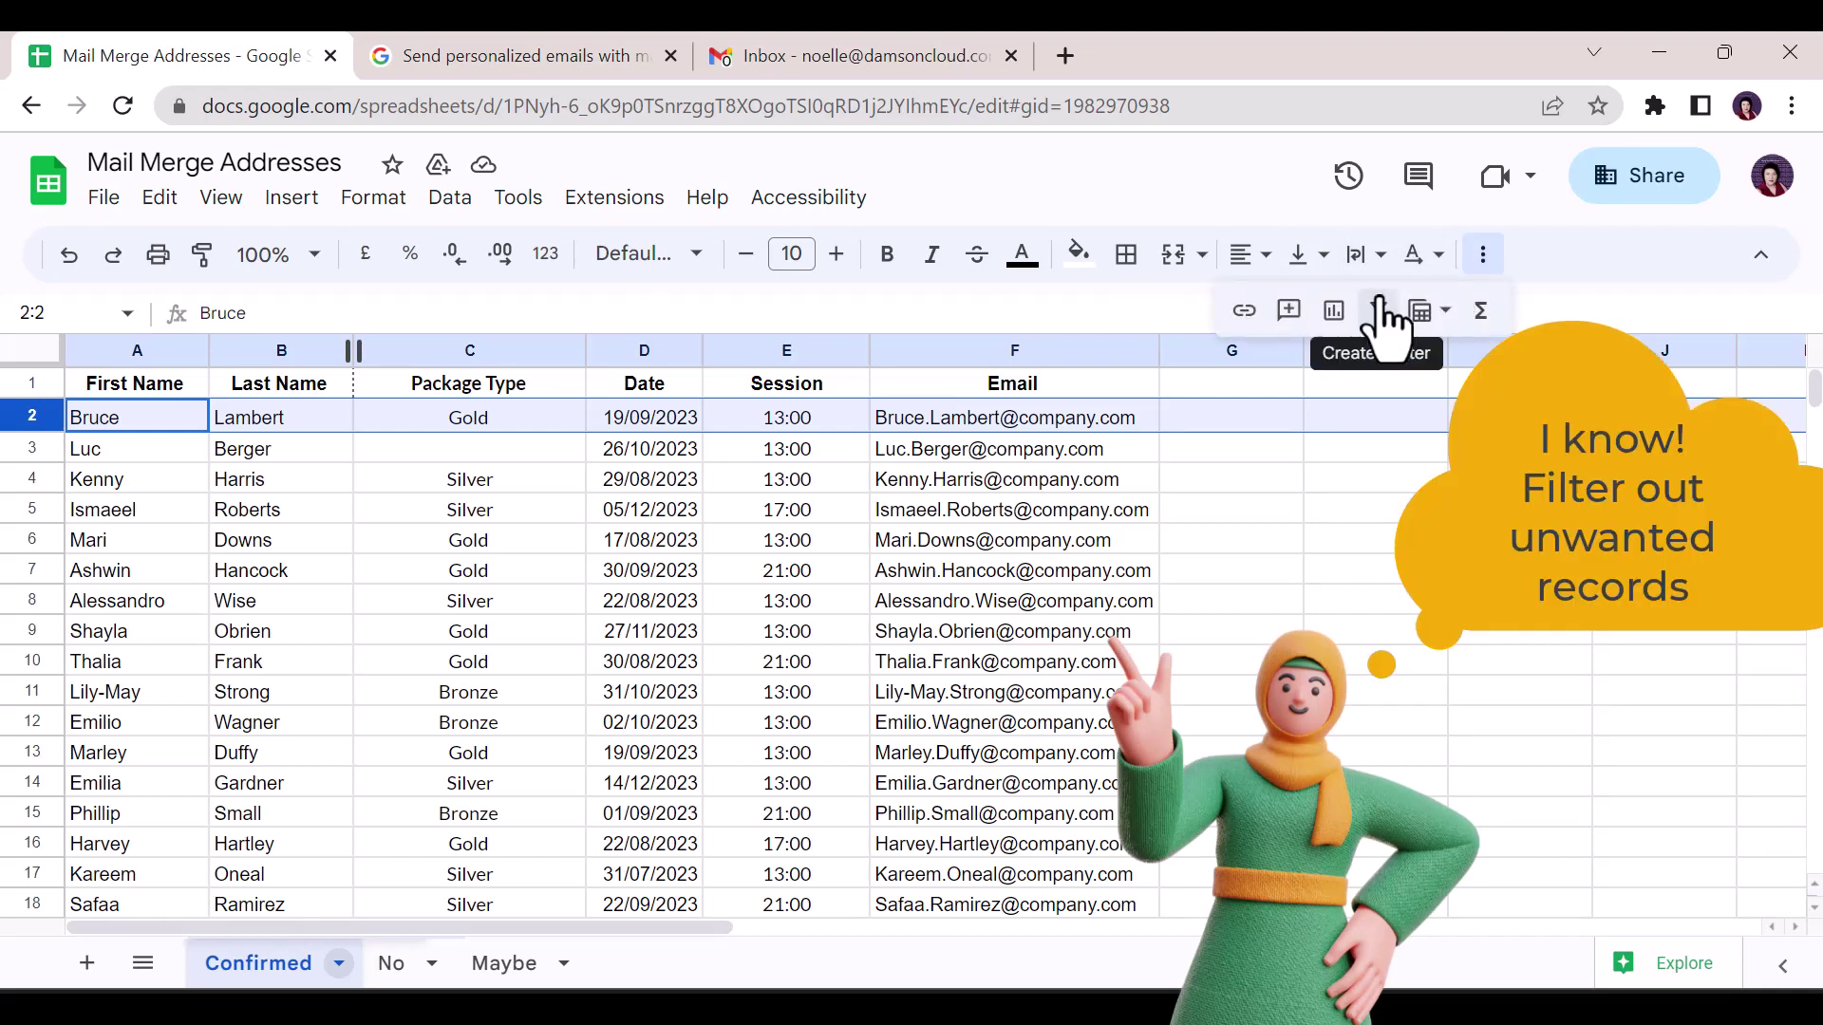
{"action": "left_click", "coordinate": [1378, 310]}
{"action": "left_click", "coordinate": [569, 419]}
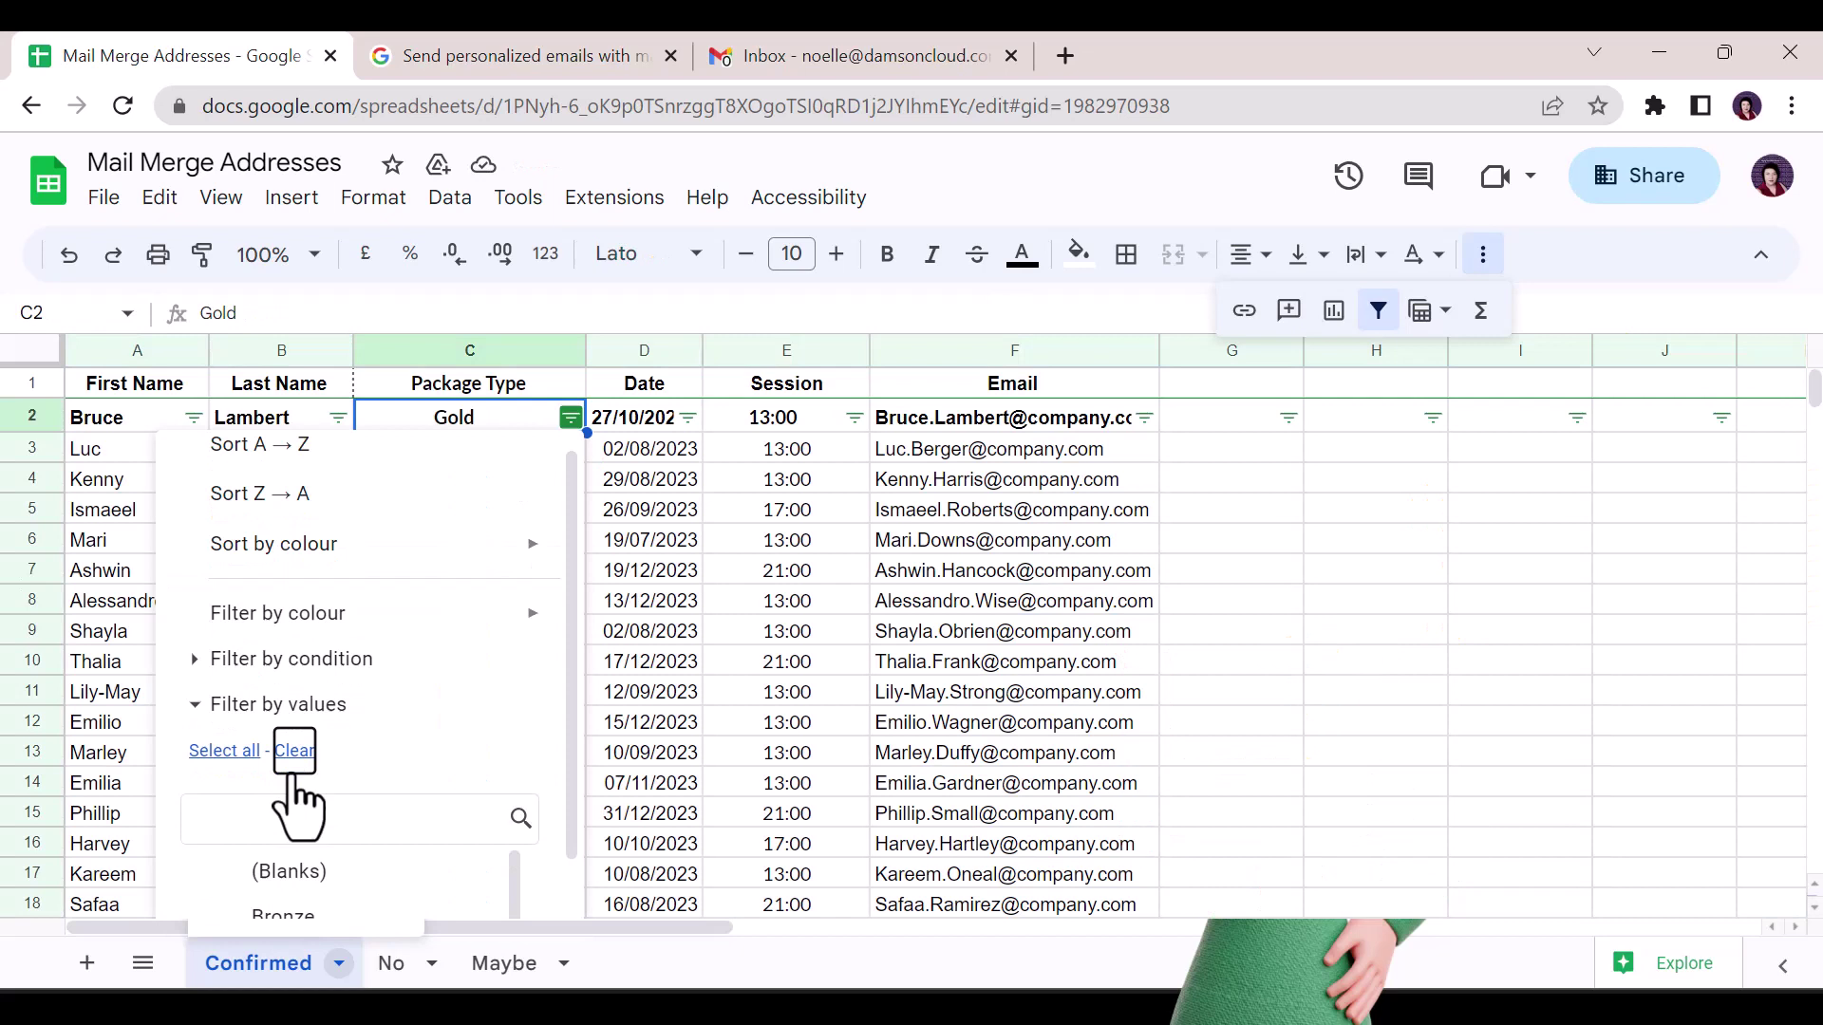
{"action": "left_click", "coordinate": [293, 587]}
{"action": "left_click", "coordinate": [294, 844]}
{"action": "left_click", "coordinate": [487, 919]}
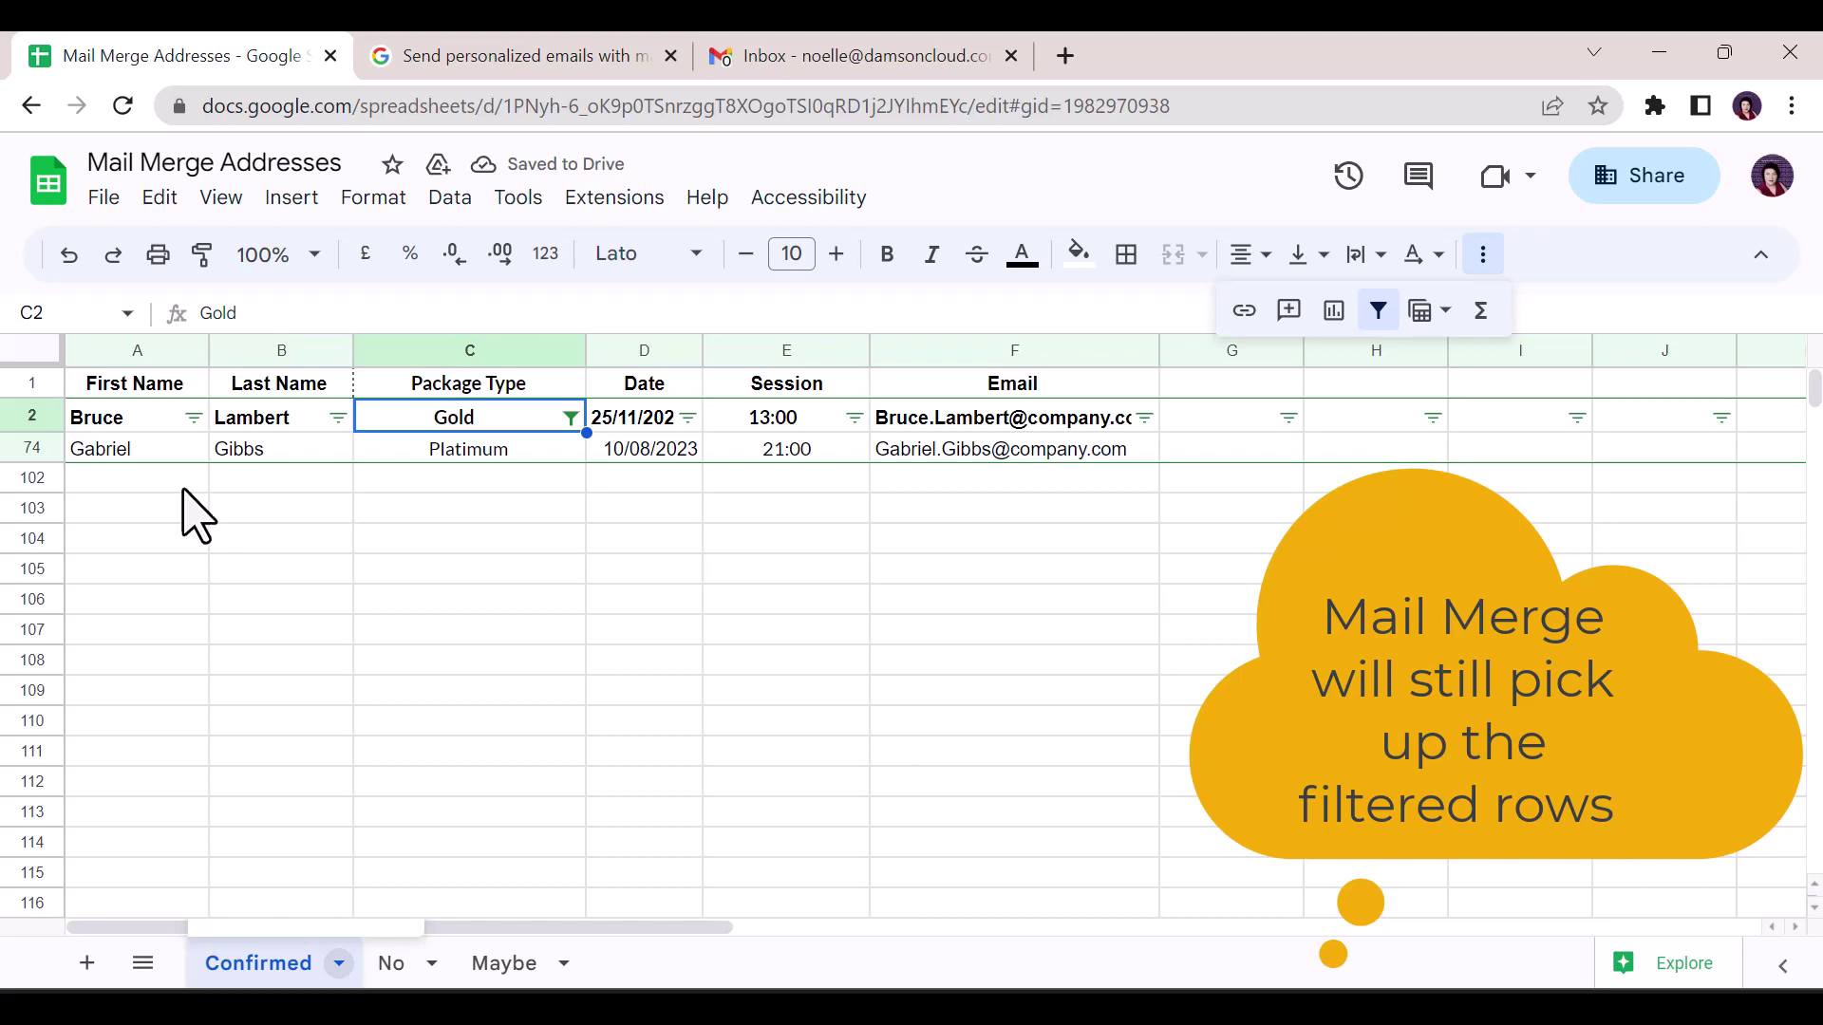
Step: Hide booking rows 4 to 18
{"action": "left_click_drag", "start_coordinate": [31, 479], "coordinate": [50, 890]}
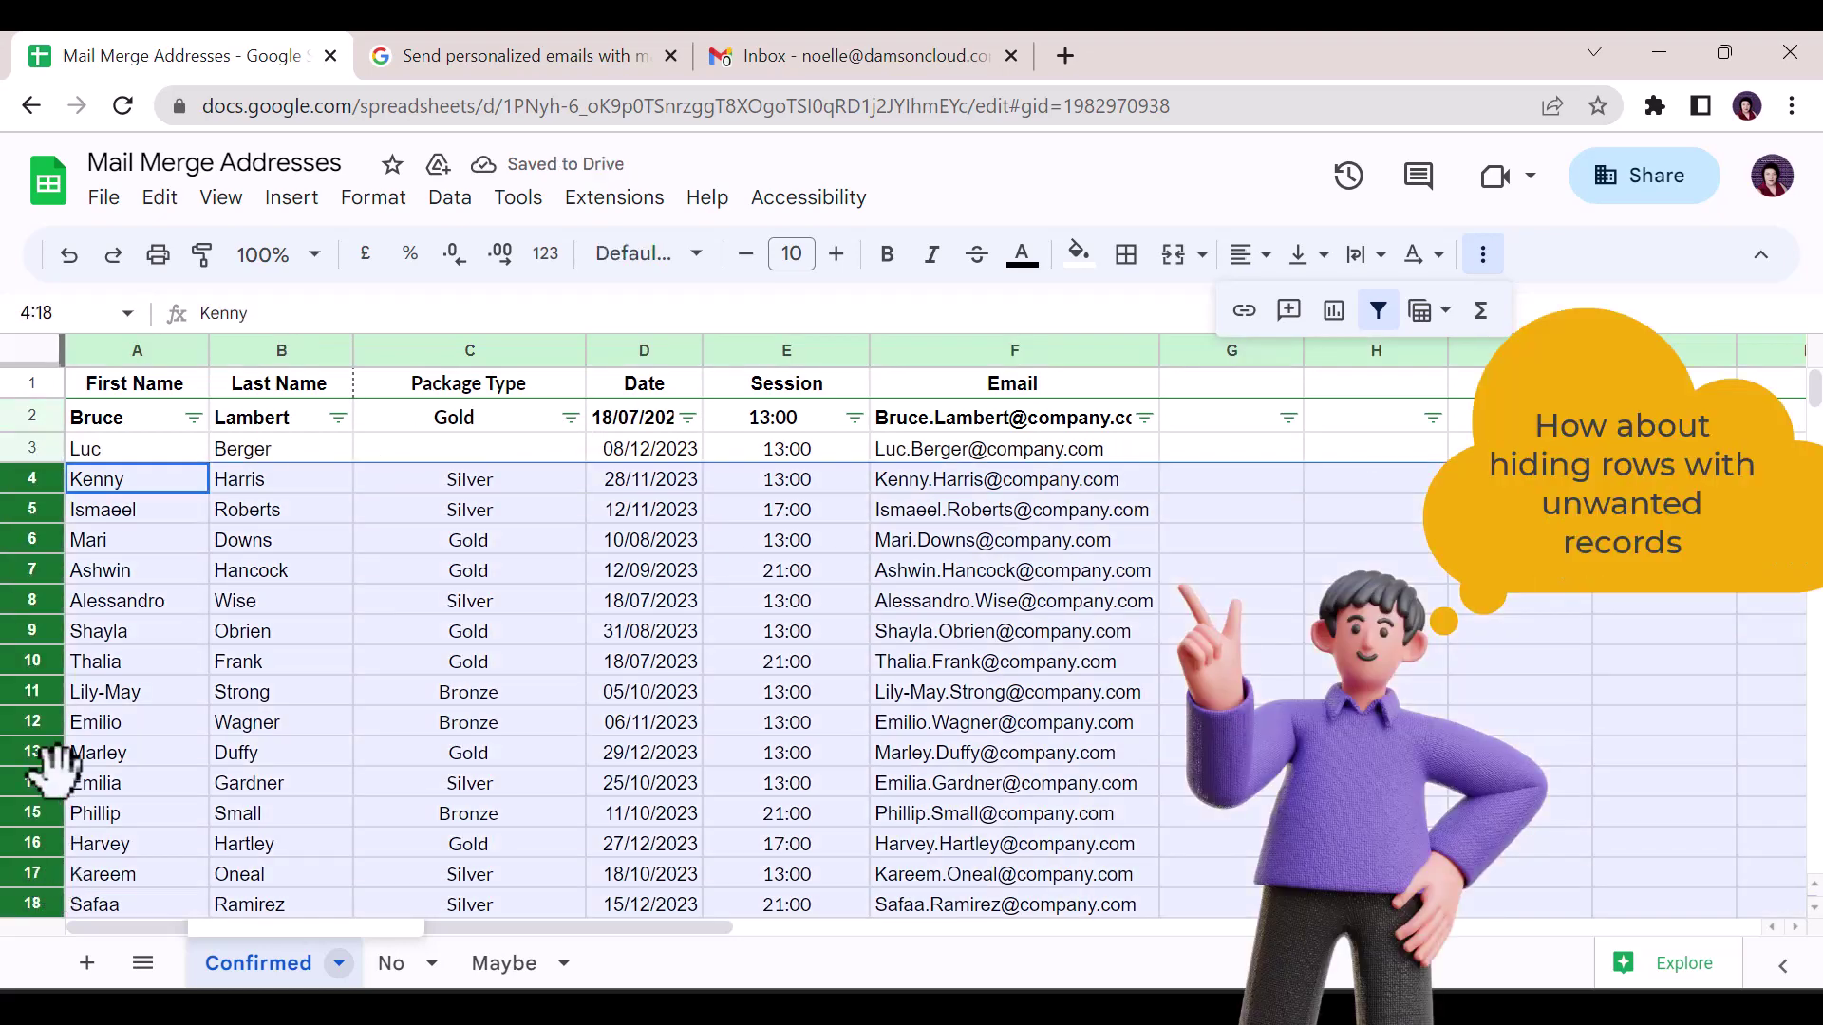
{"action": "right_click", "coordinate": [47, 757]}
{"action": "left_click", "coordinate": [235, 670]}
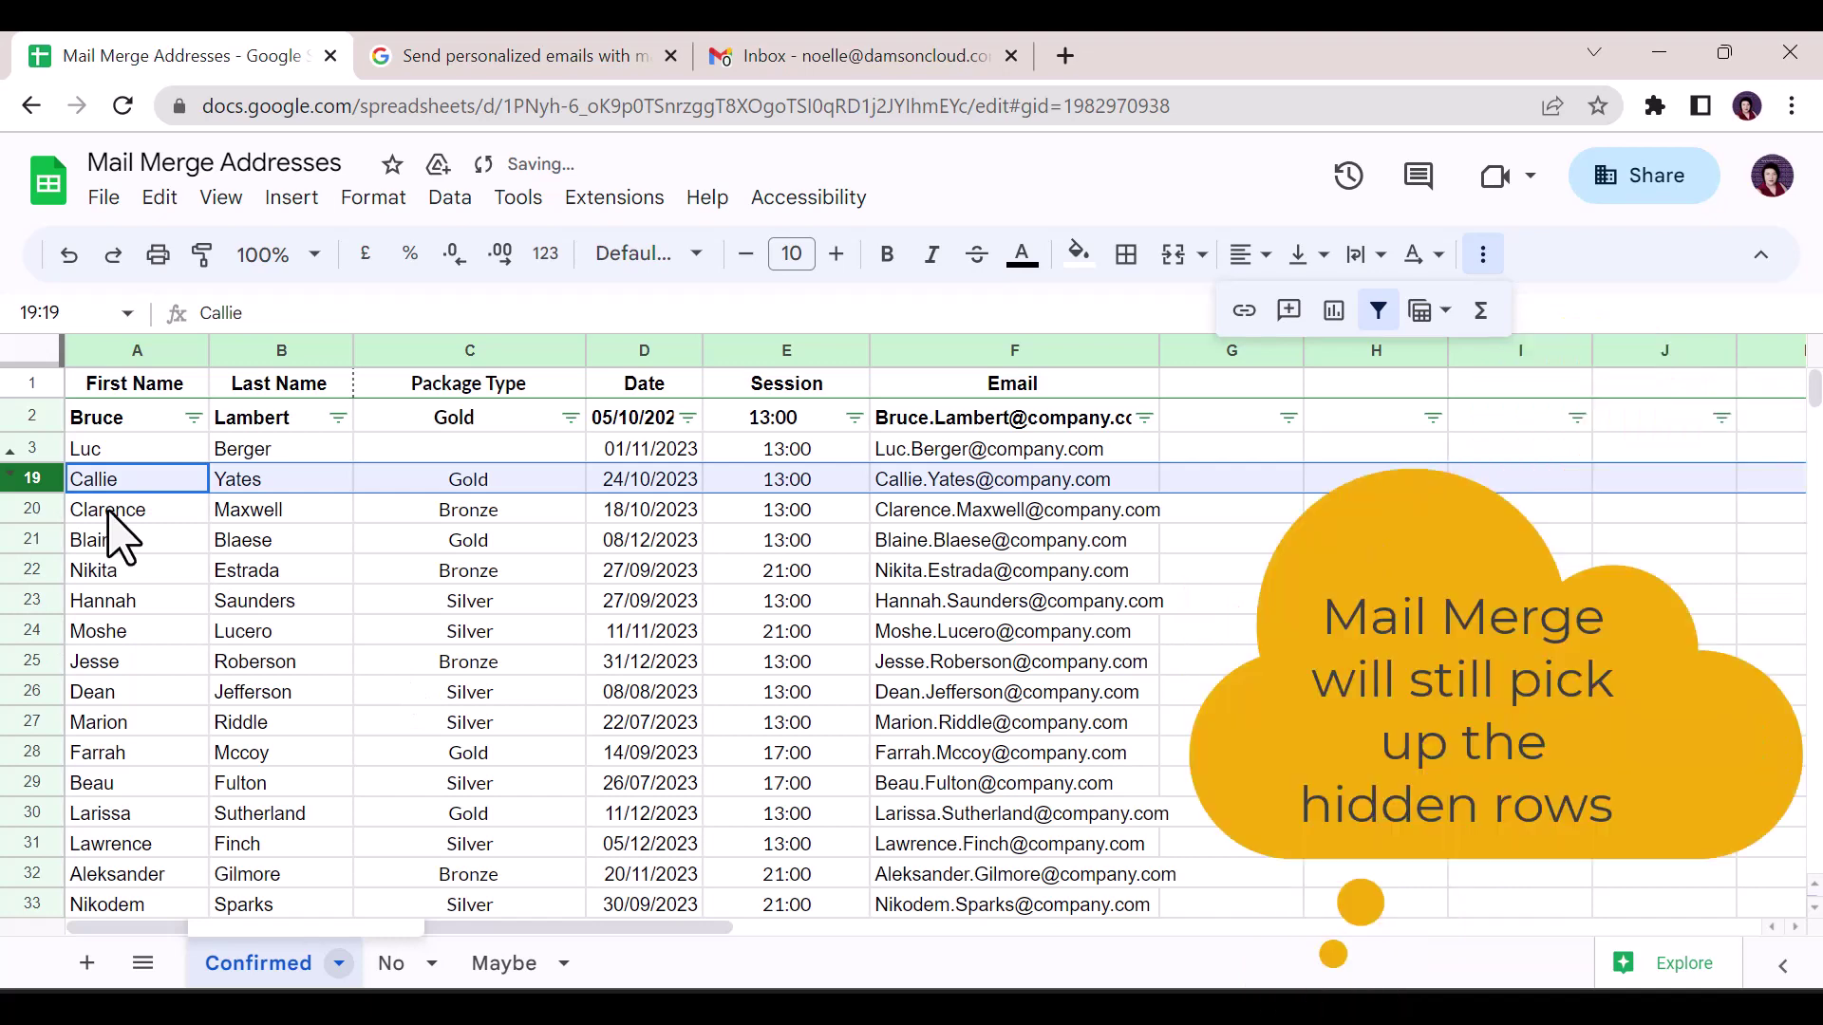
Step: Duplicate the Confirmed sheet, move the copy first and rename it Mail Merge <<DATE>>
{"action": "right_click", "coordinate": [235, 972]}
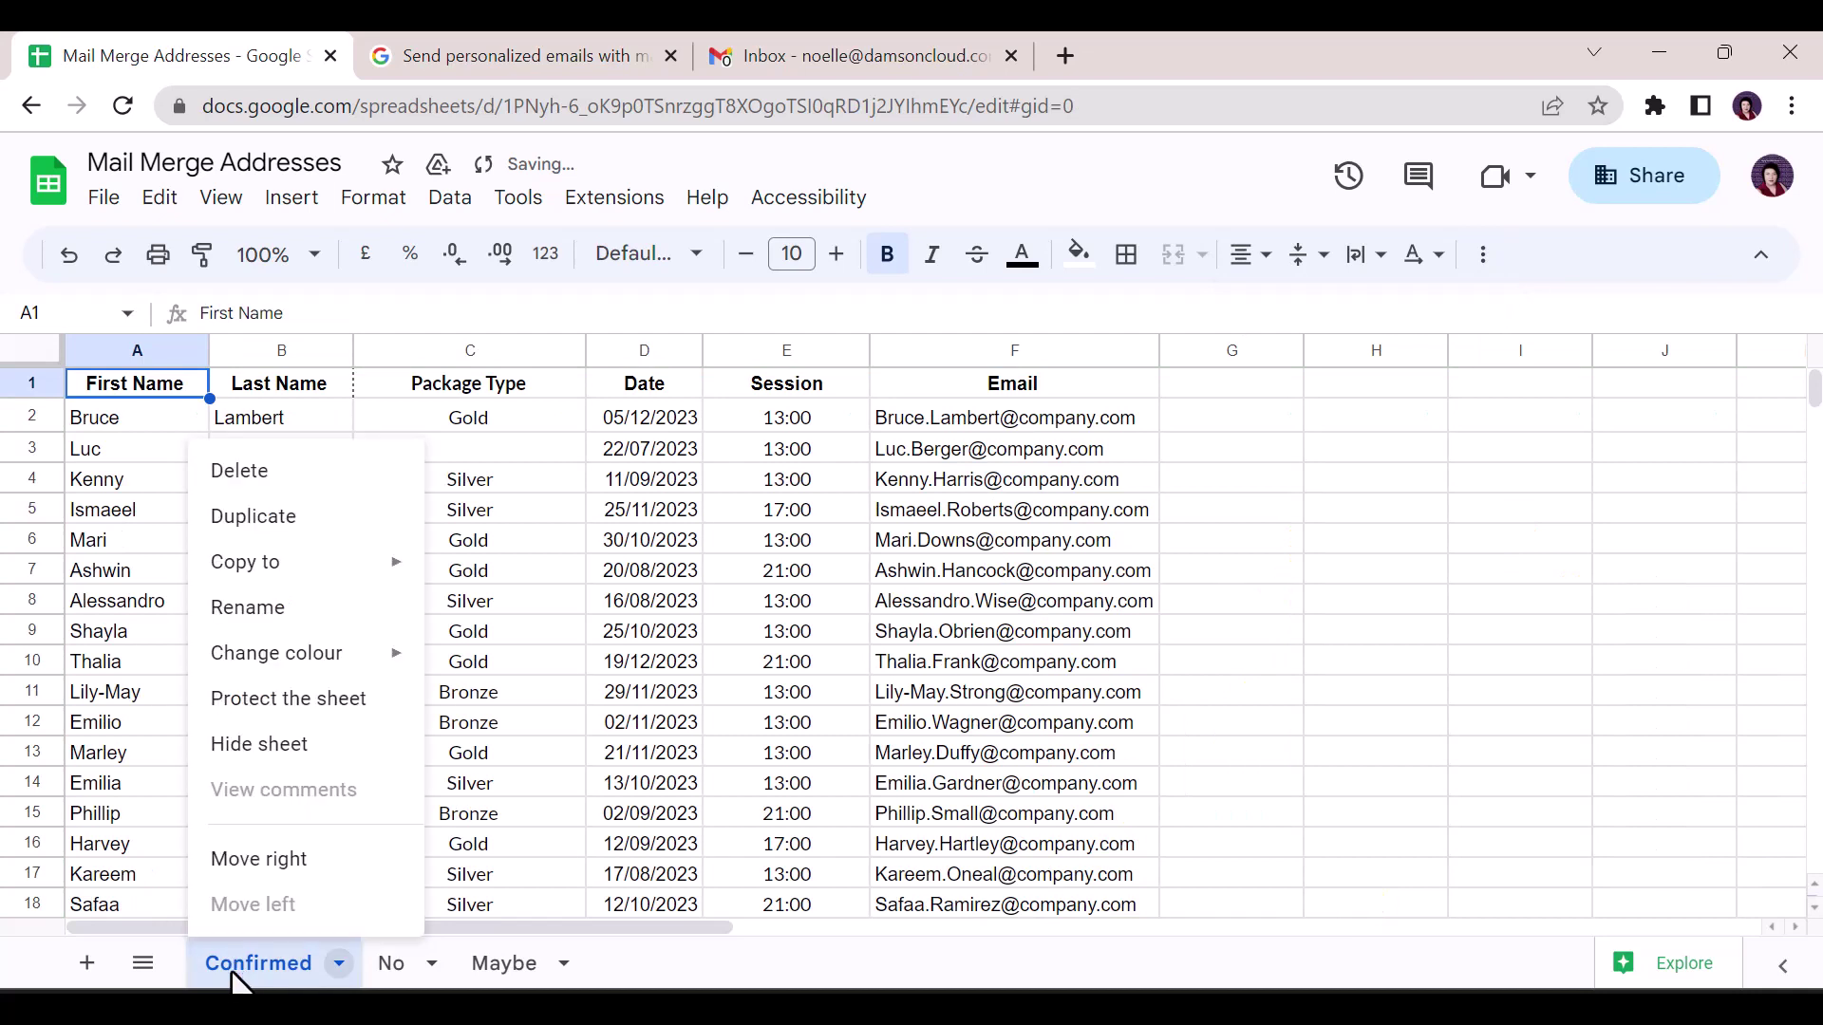
{"action": "left_click", "coordinate": [267, 530]}
{"action": "left_click_drag", "start_coordinate": [470, 976], "coordinate": [279, 968]}
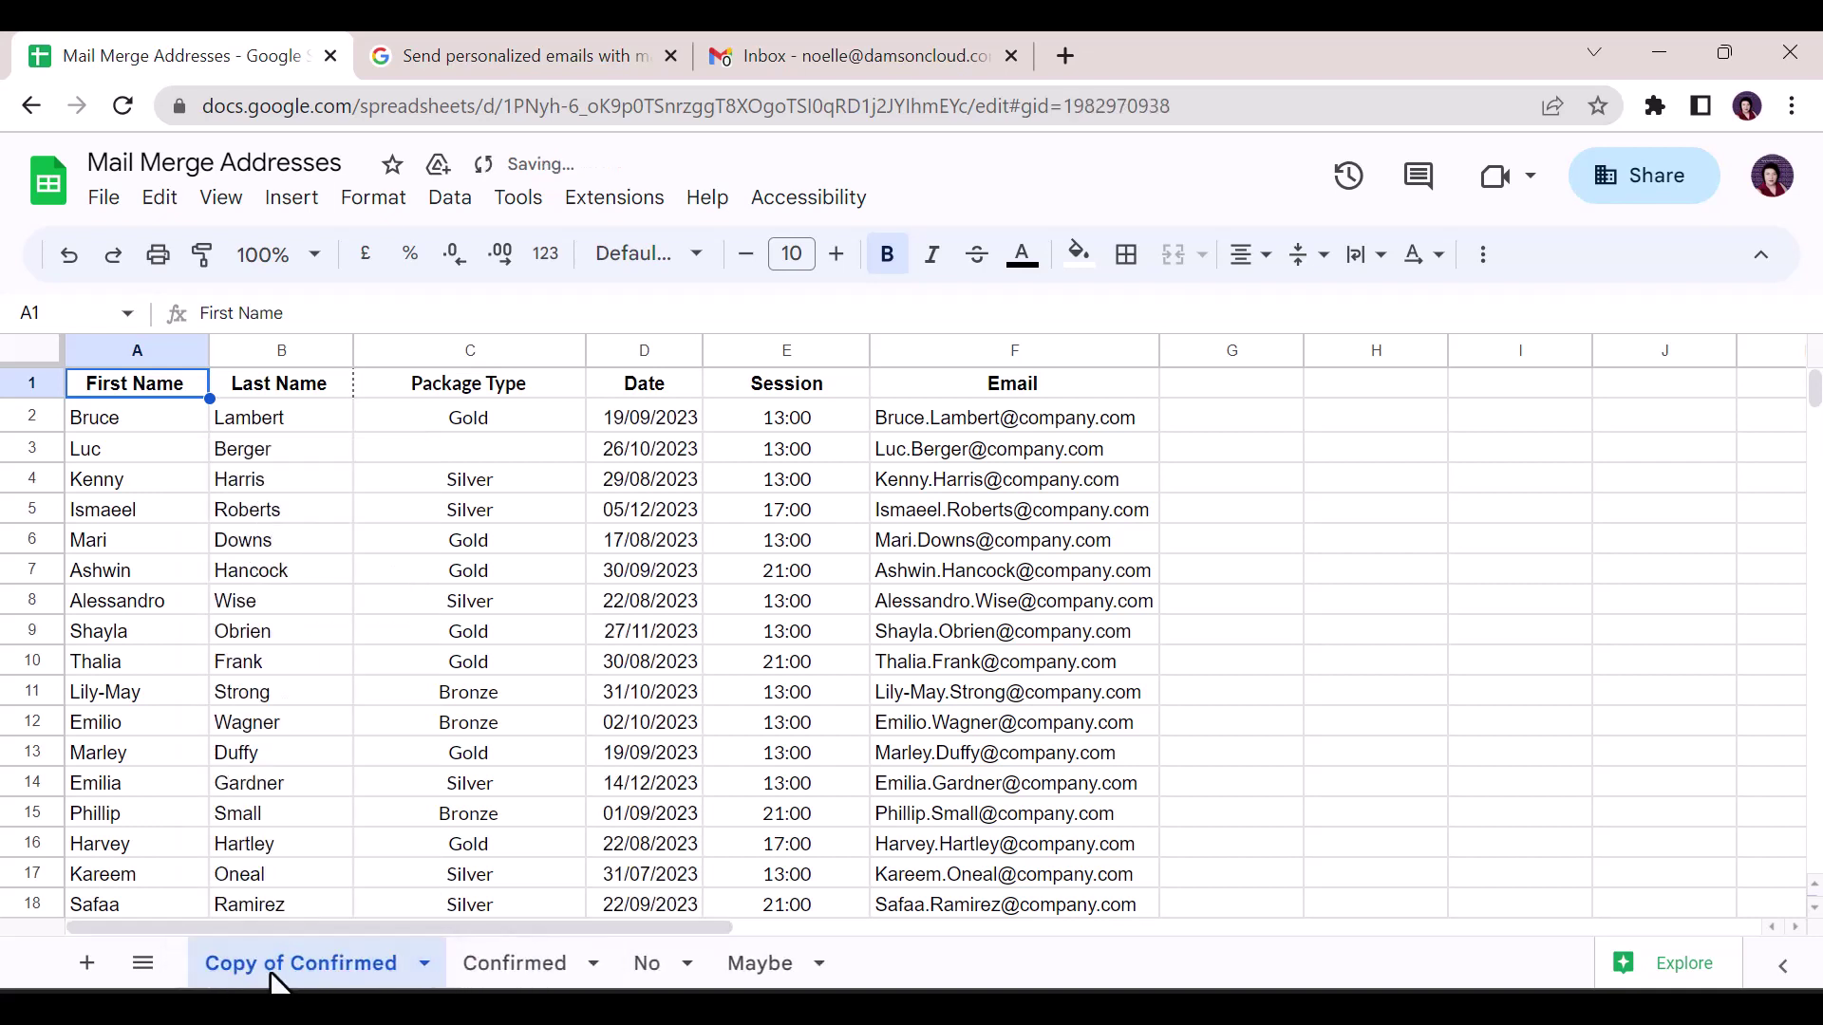
{"action": "right_click", "coordinate": [285, 965]}
{"action": "left_click", "coordinate": [293, 609]}
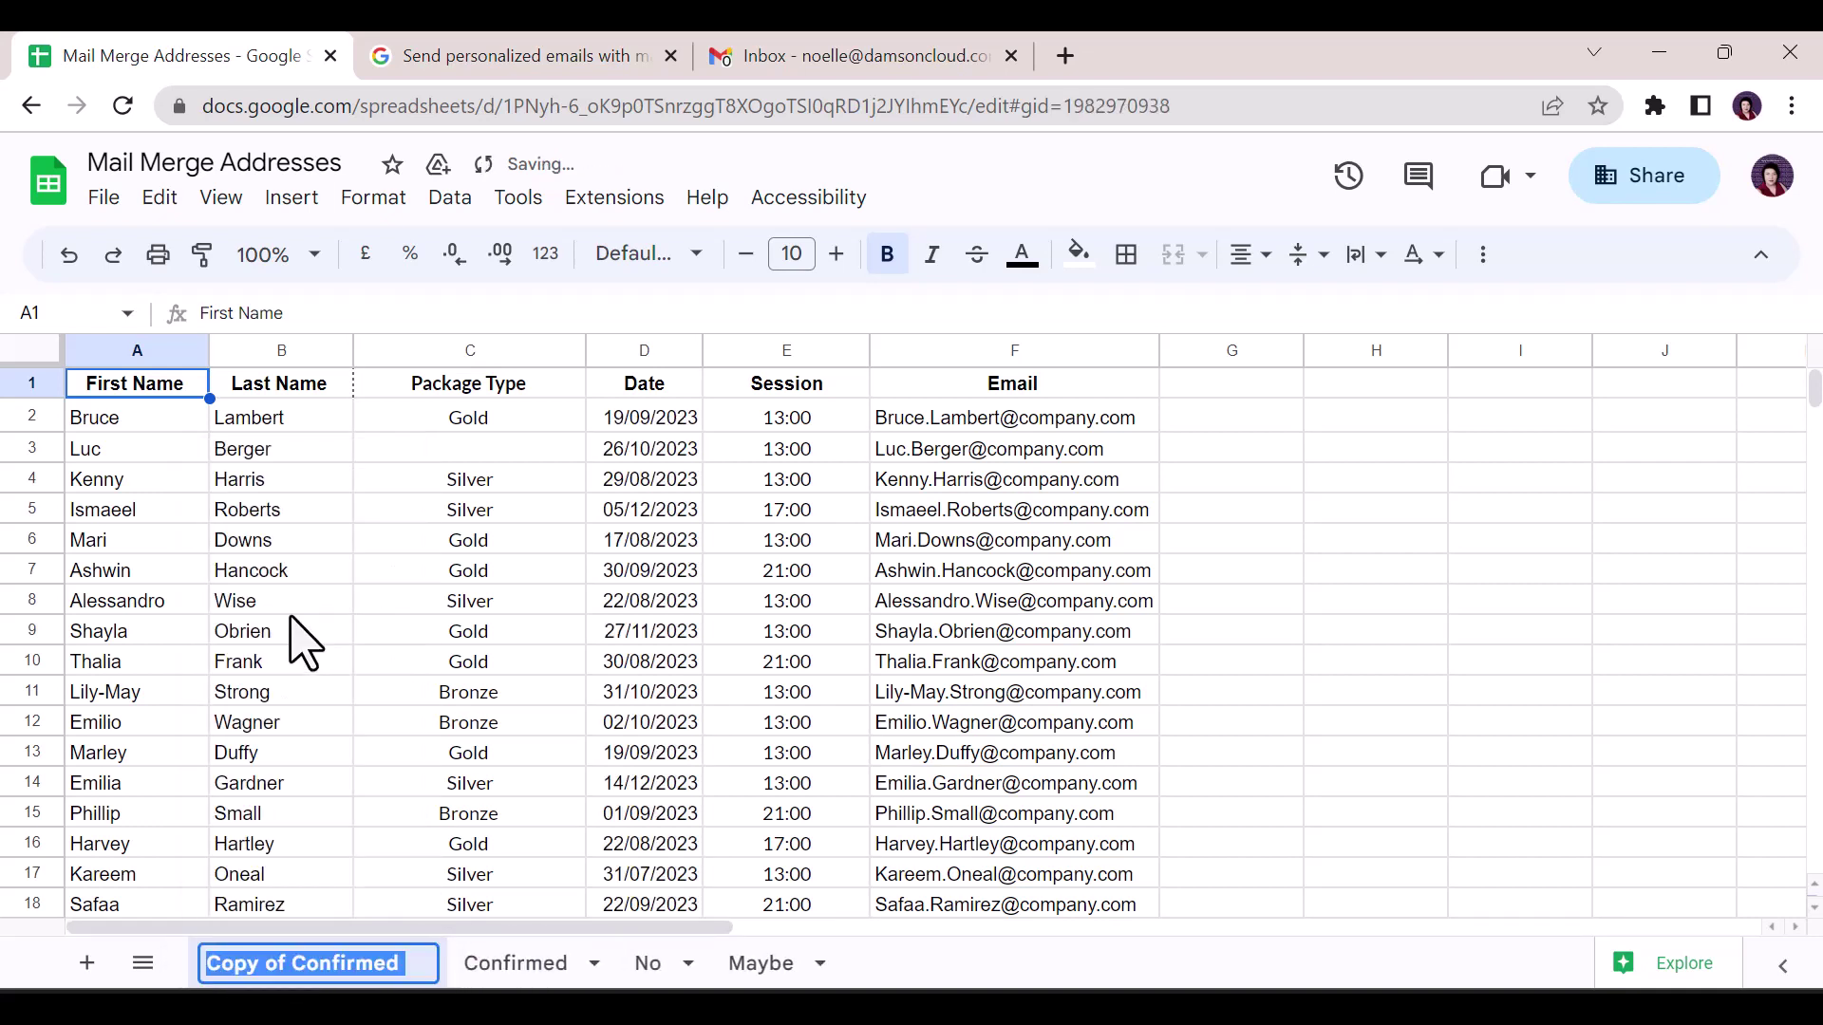
{"action": "type", "text": "Mail Merge <<DATE>>"}
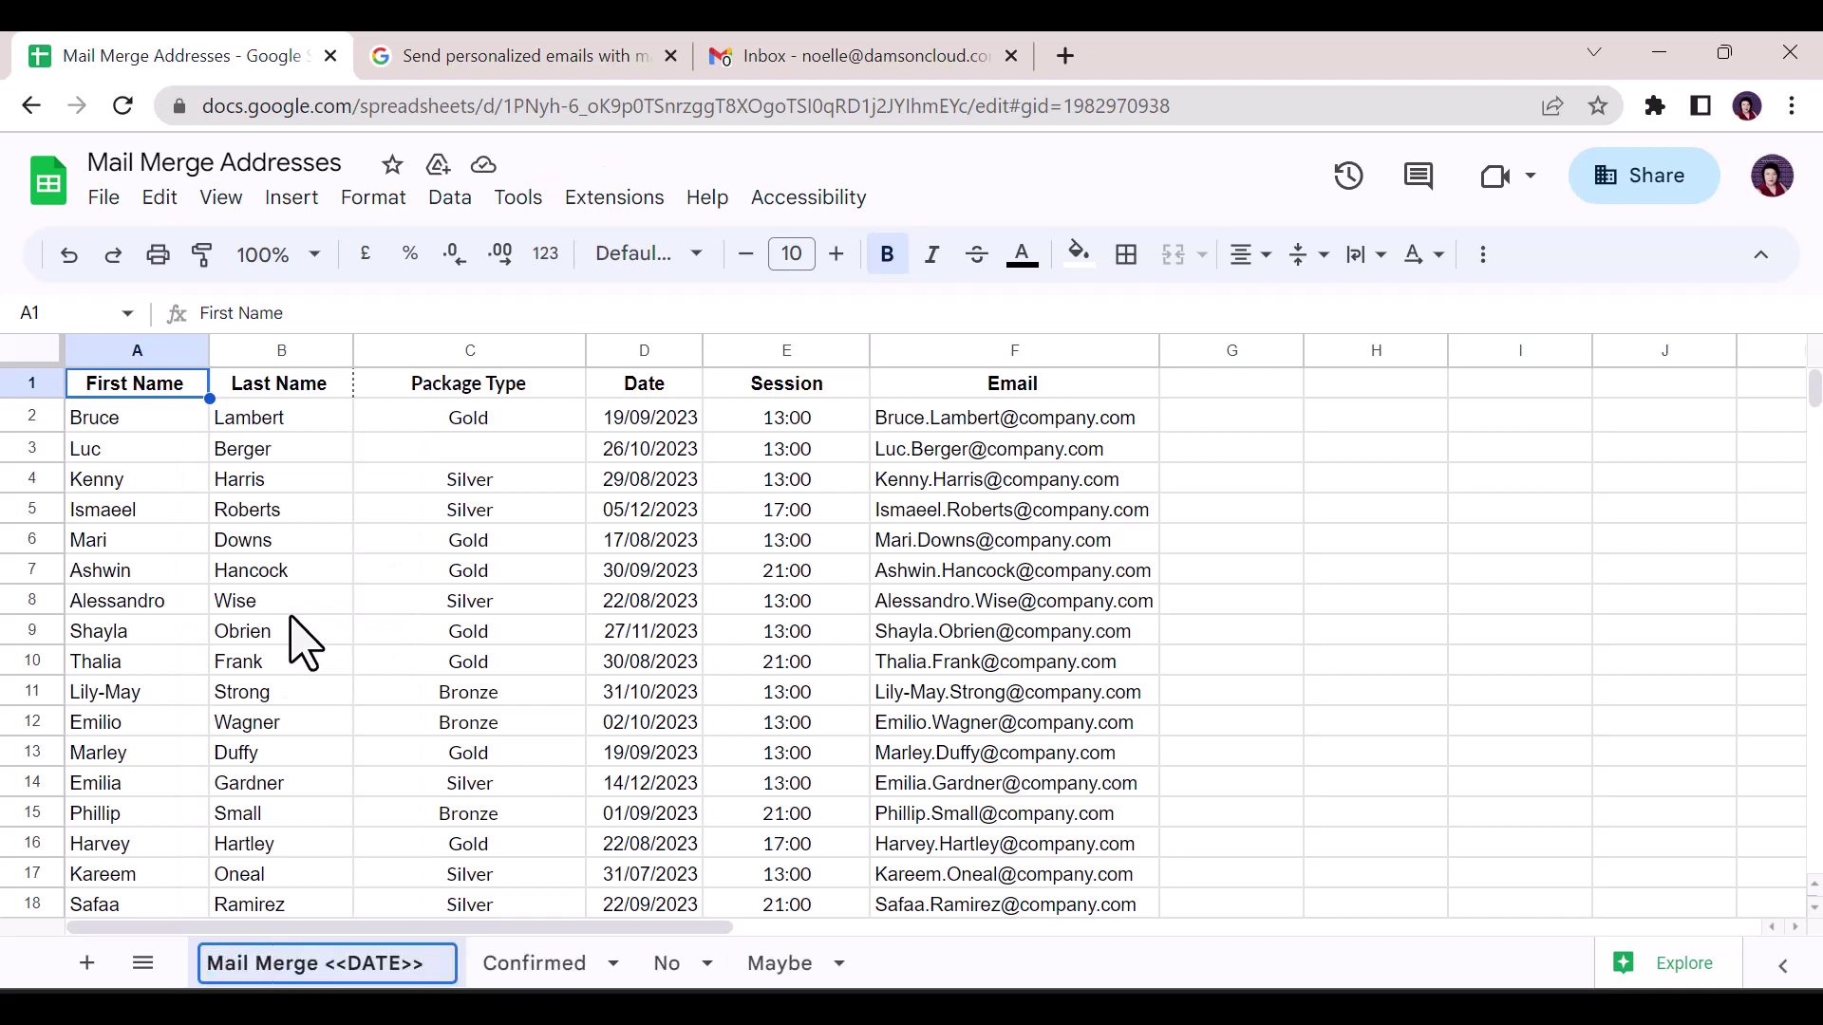
{"action": "left_click", "coordinate": [242, 662]}
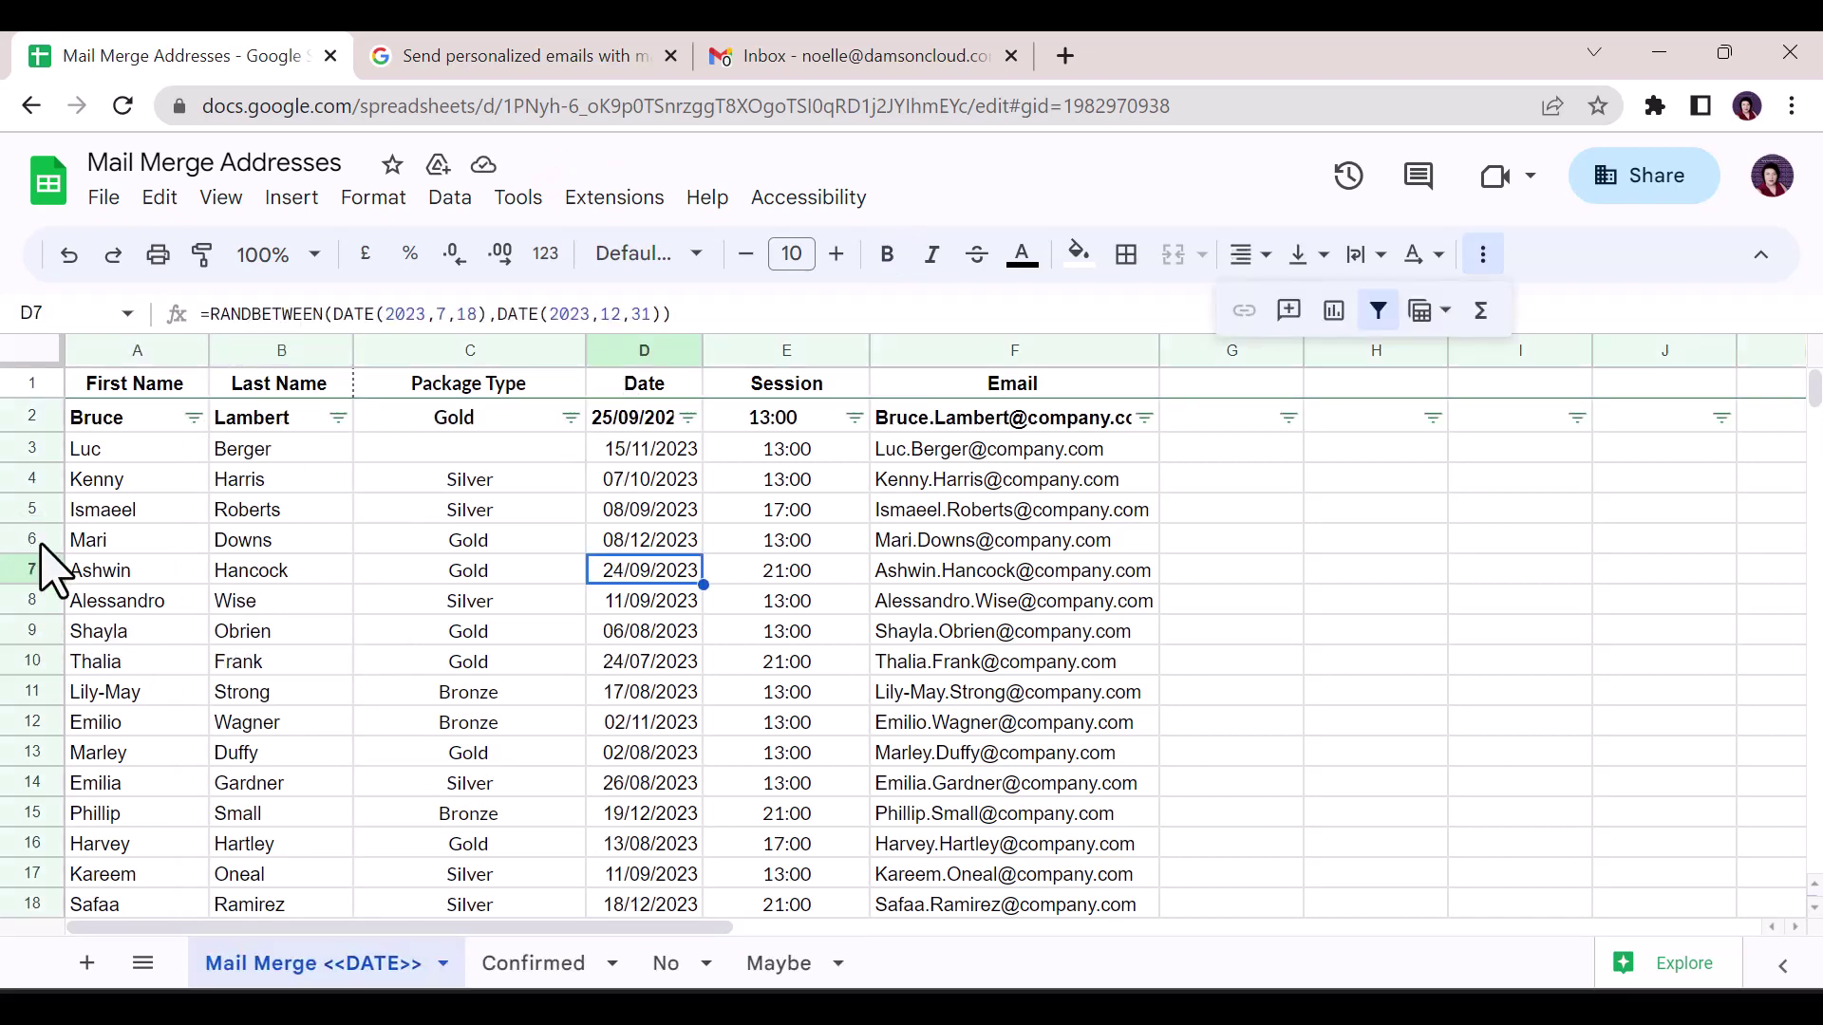
Step: Clear rows 7–14 of the copy and finish linking the spreadsheet in Gmail
{"action": "left_click", "coordinate": [32, 570]}
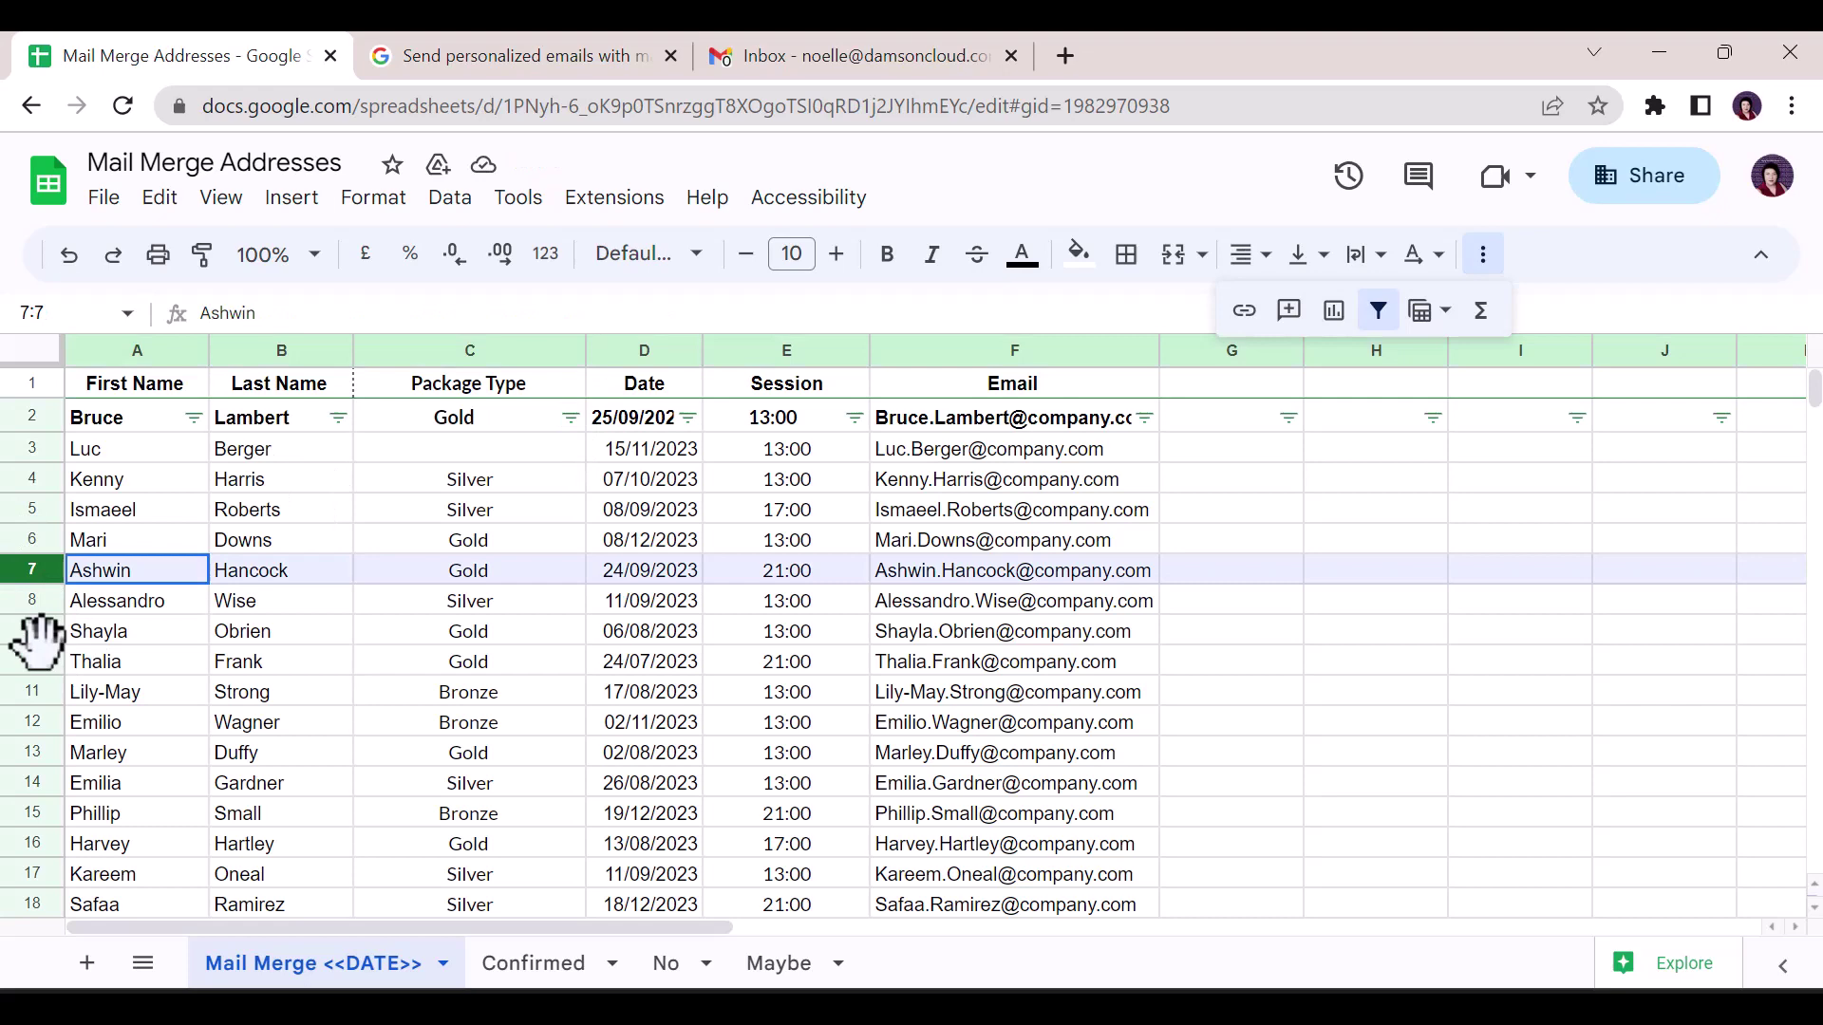
{"action": "left_click_drag", "start_coordinate": [36, 640], "coordinate": [43, 756]}
{"action": "key", "text": "Delete"}
{"action": "scroll", "coordinate": [712, 713], "scroll_direction": "down", "scroll_amount": 3}
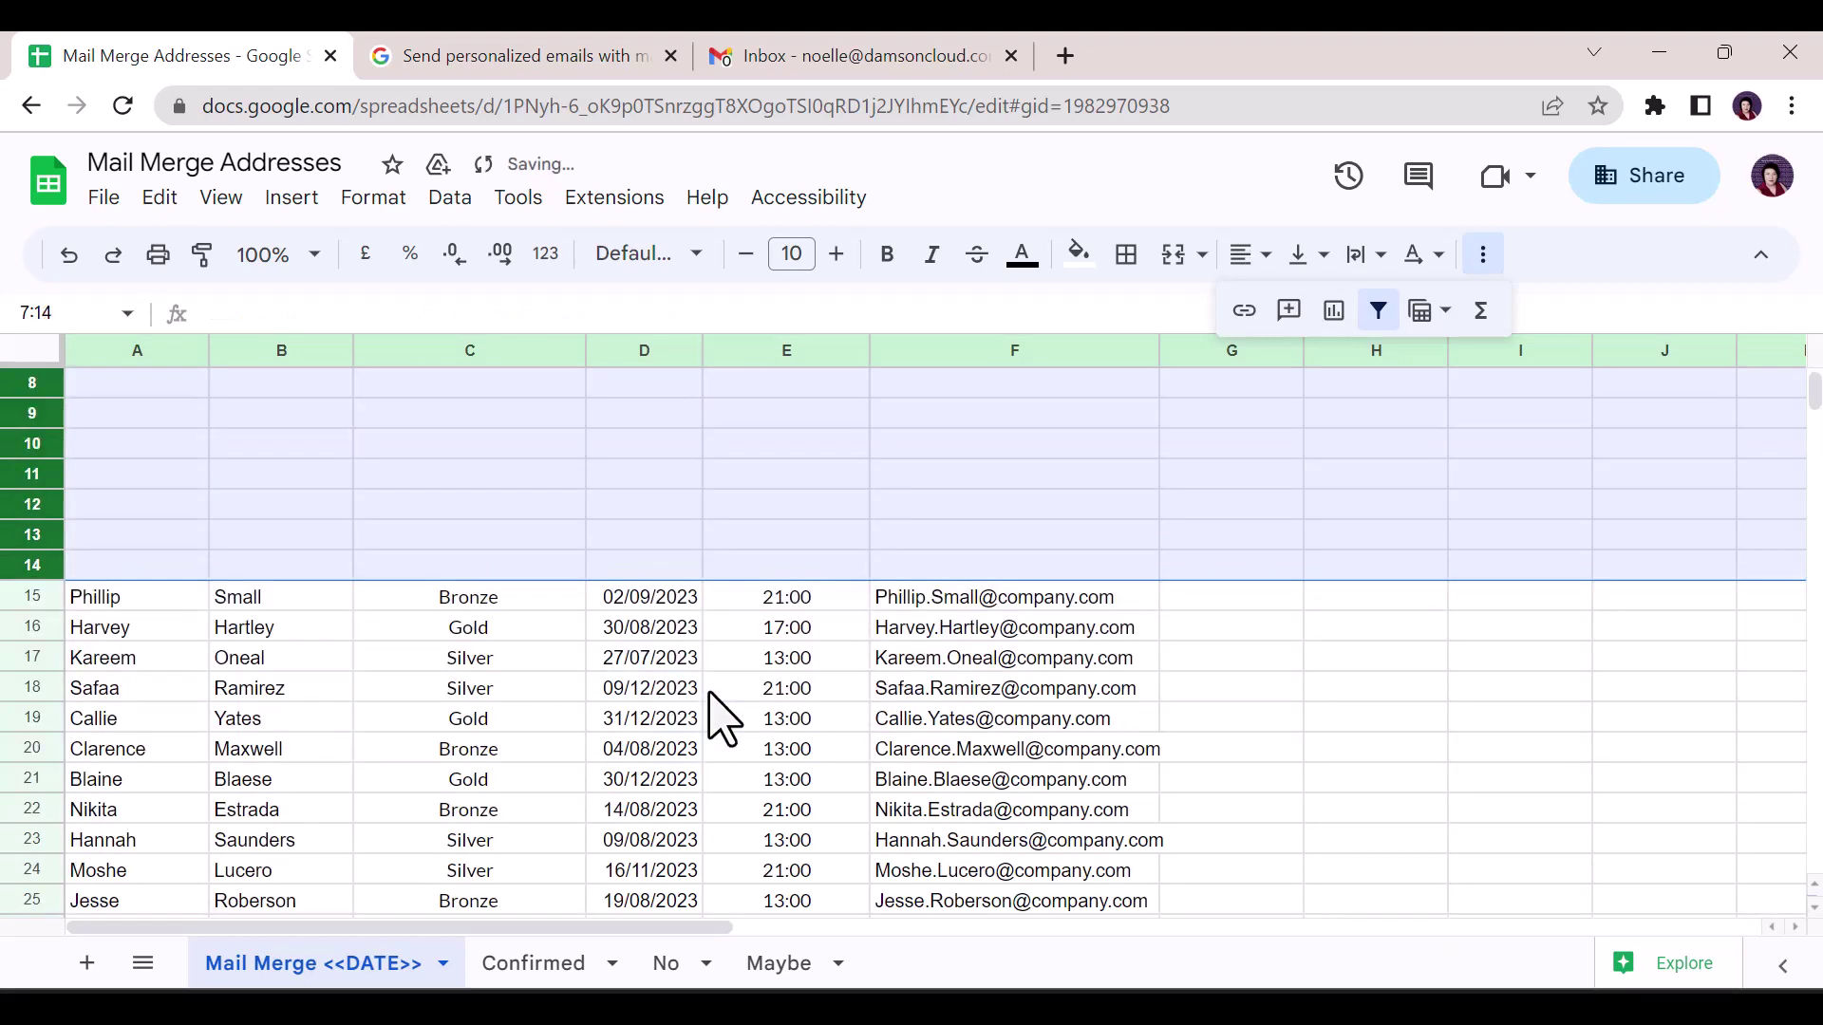
{"action": "scroll", "coordinate": [285, 669], "scroll_direction": "down", "scroll_amount": 2}
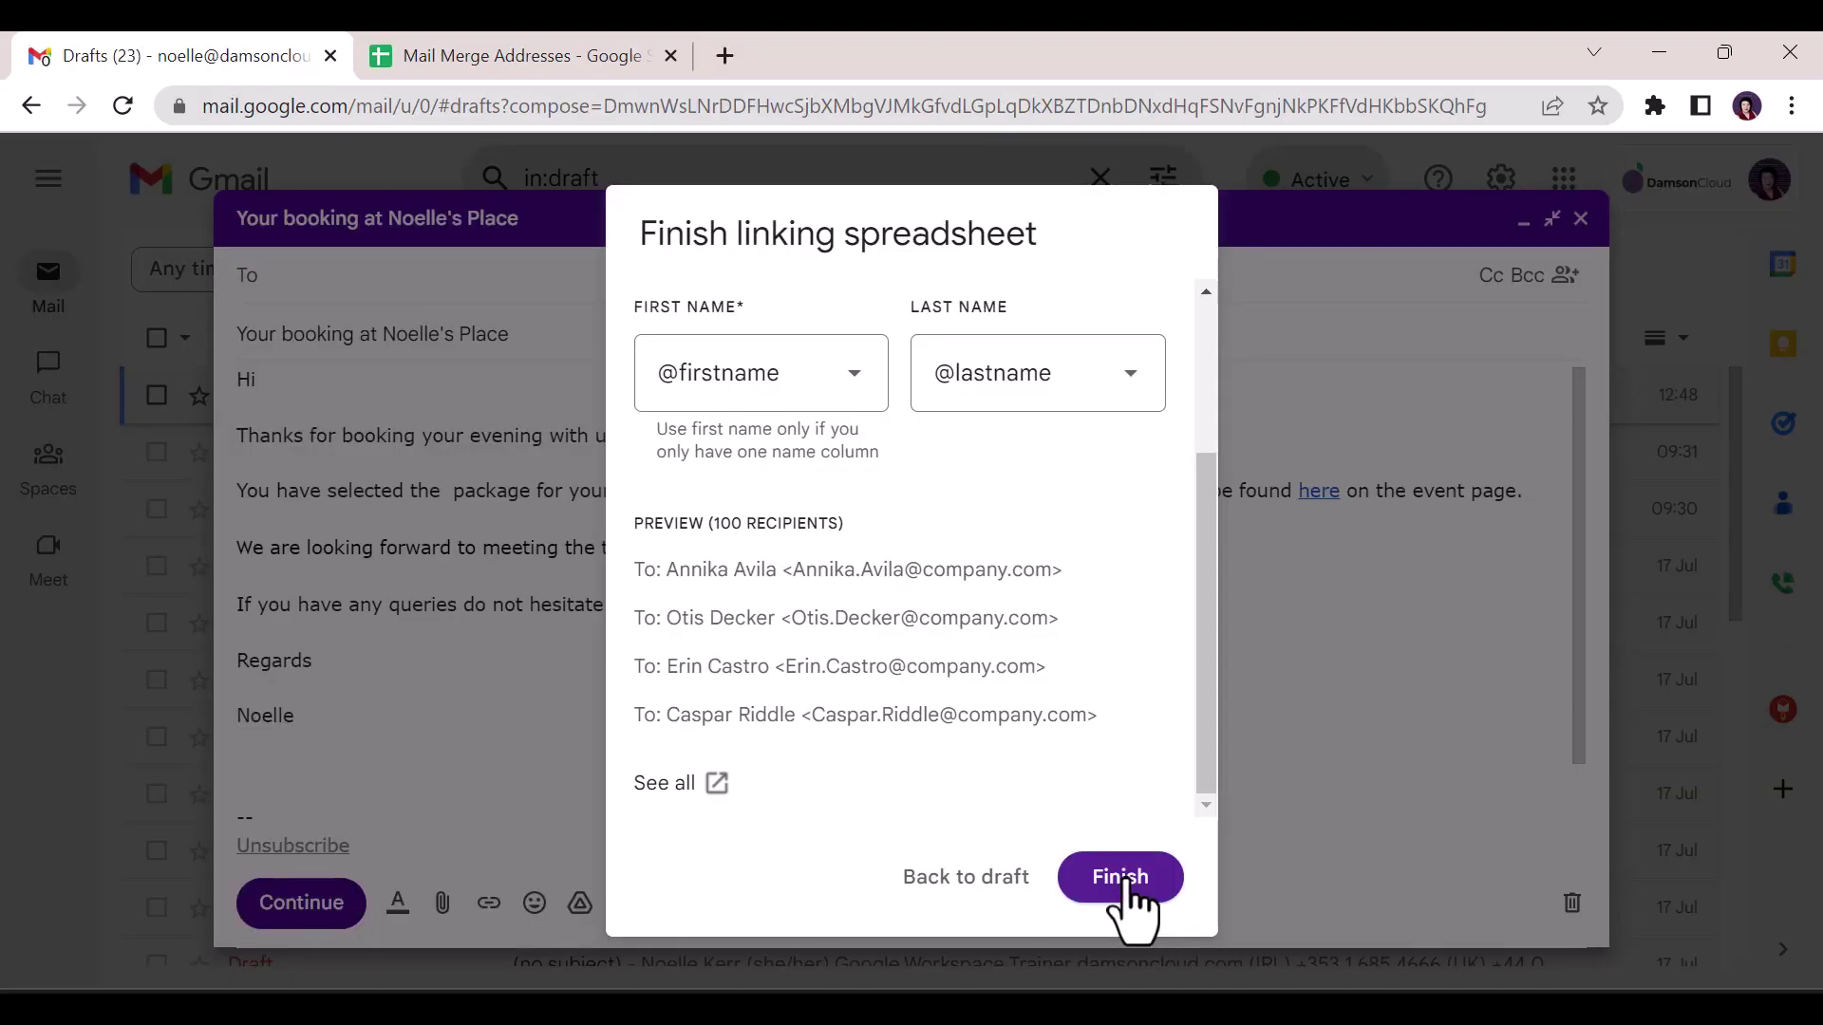
{"action": "left_click", "coordinate": [1127, 880]}
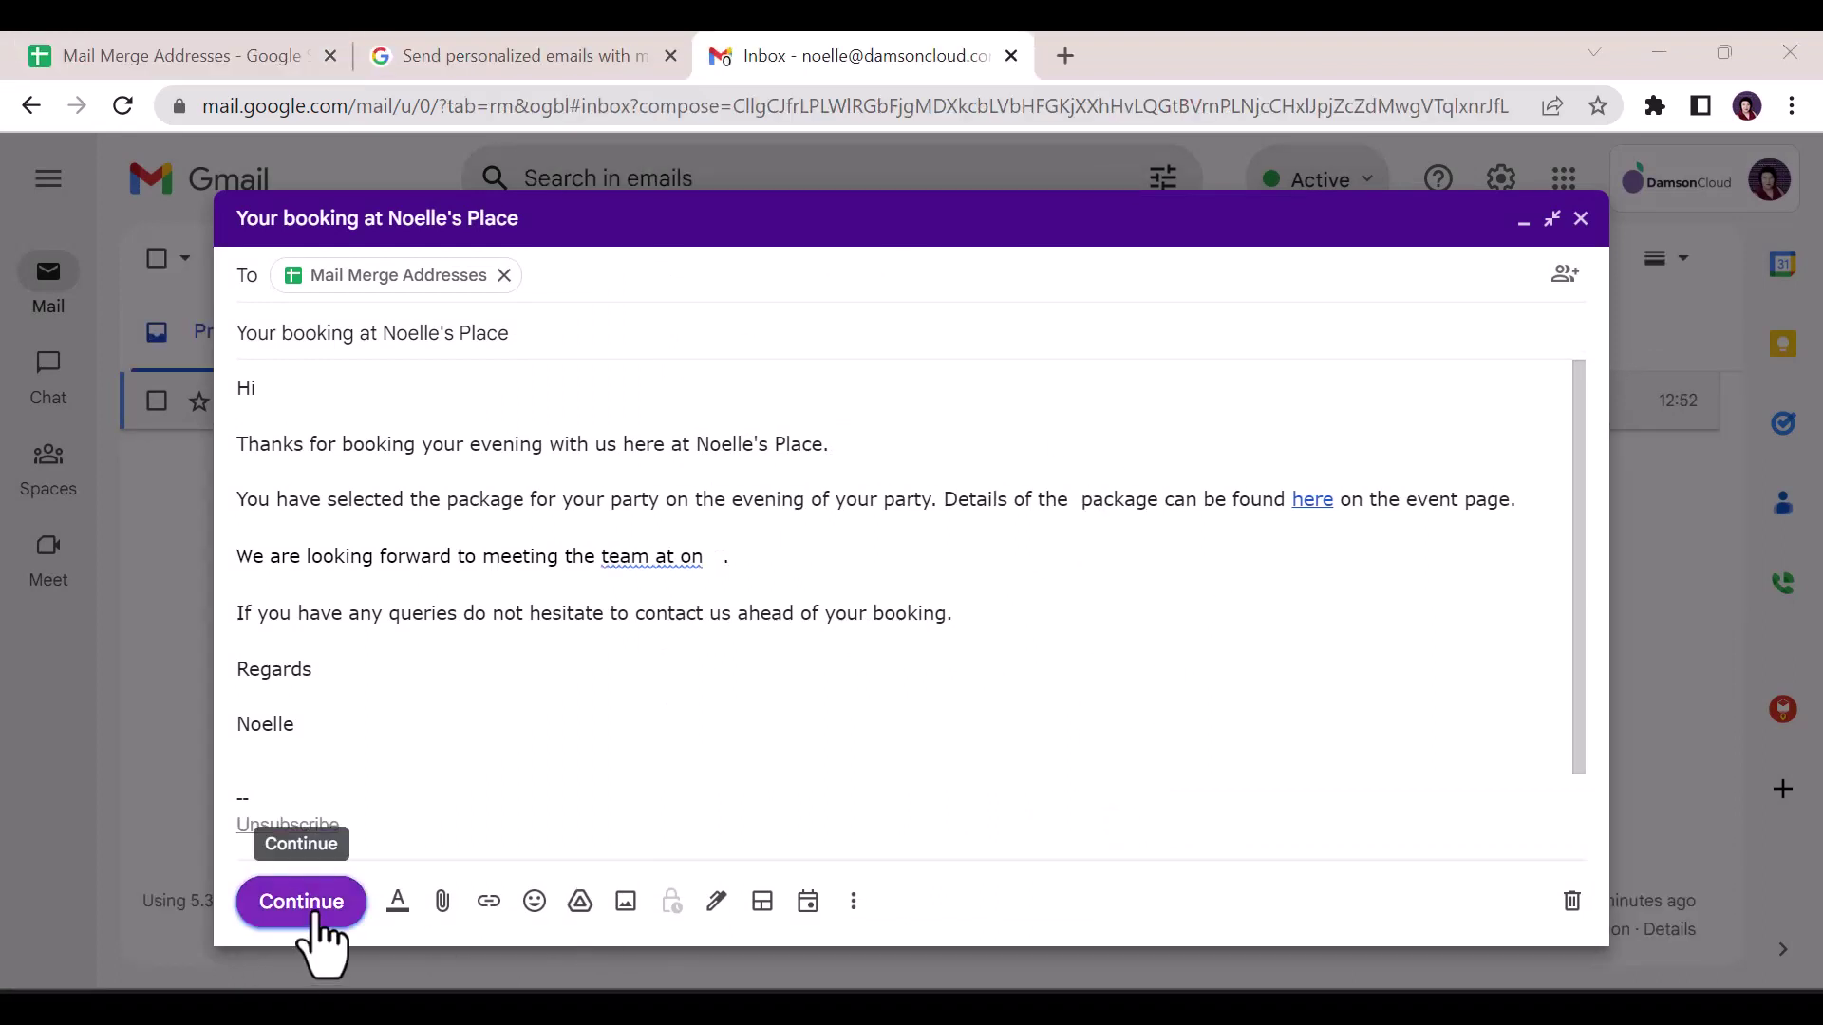
{"action": "left_click", "coordinate": [322, 926]}
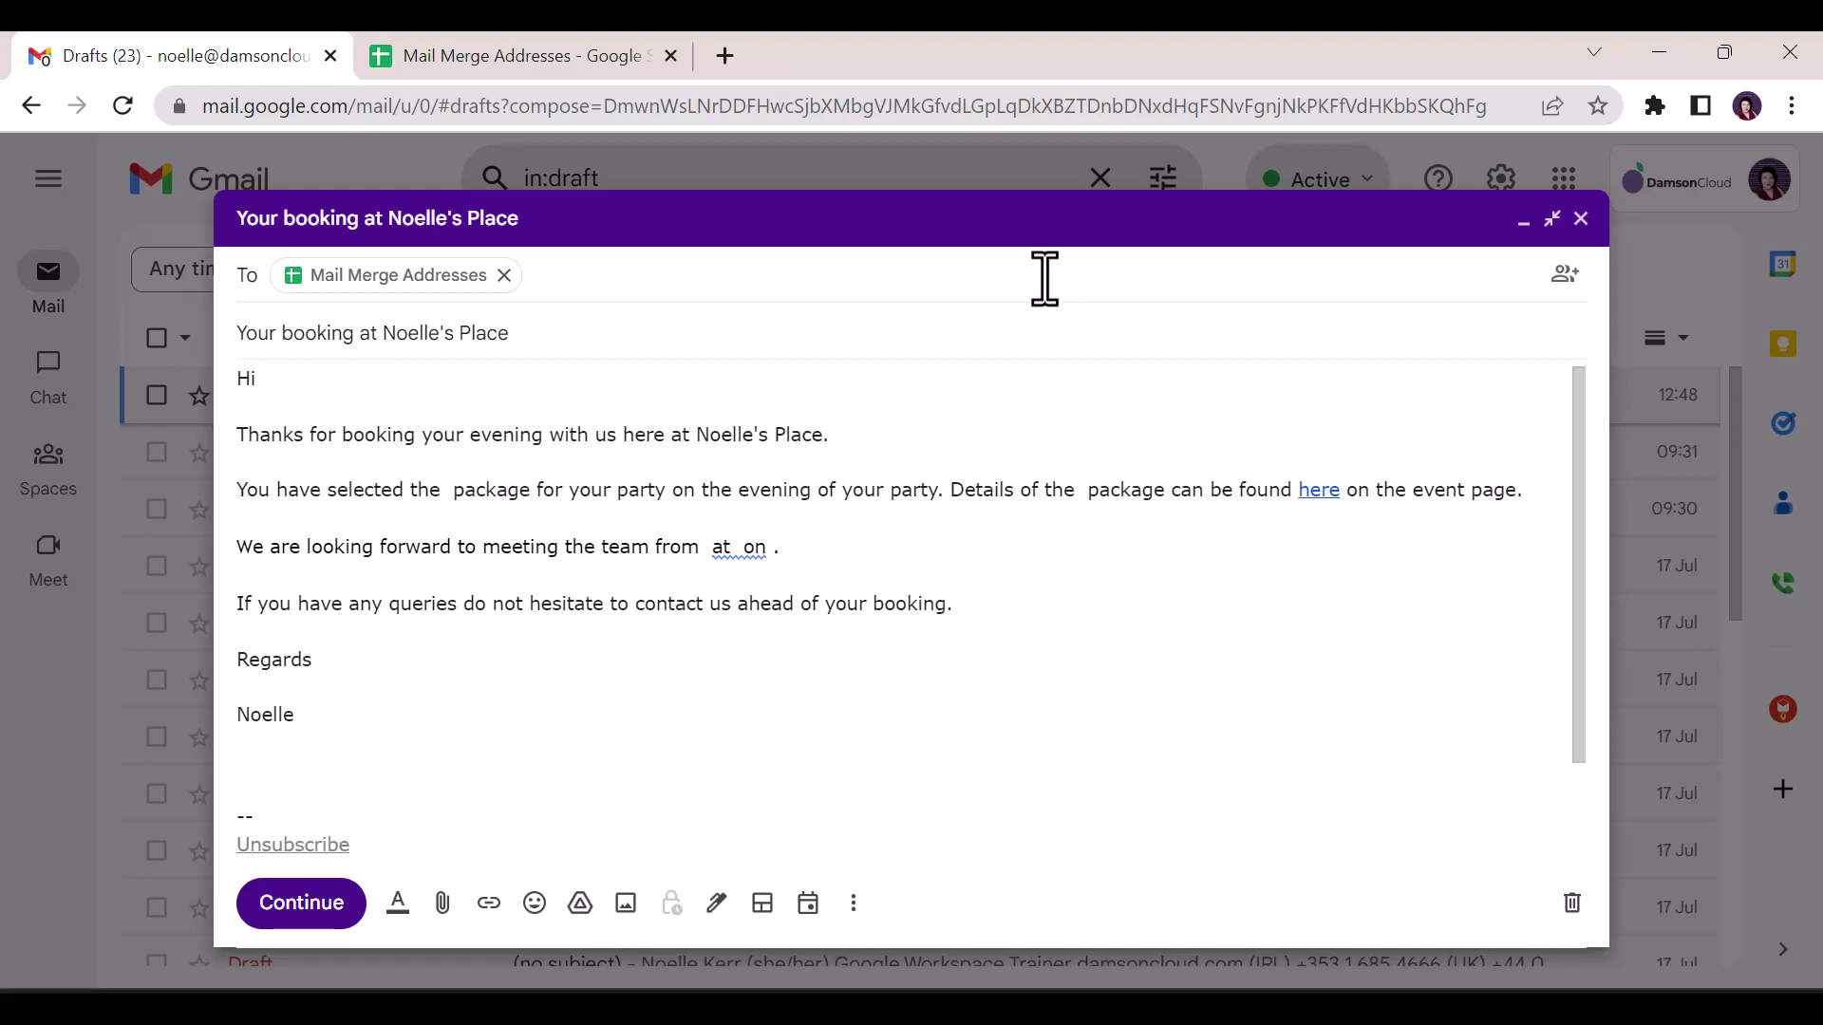
{"action": "left_click", "coordinate": [878, 390]}
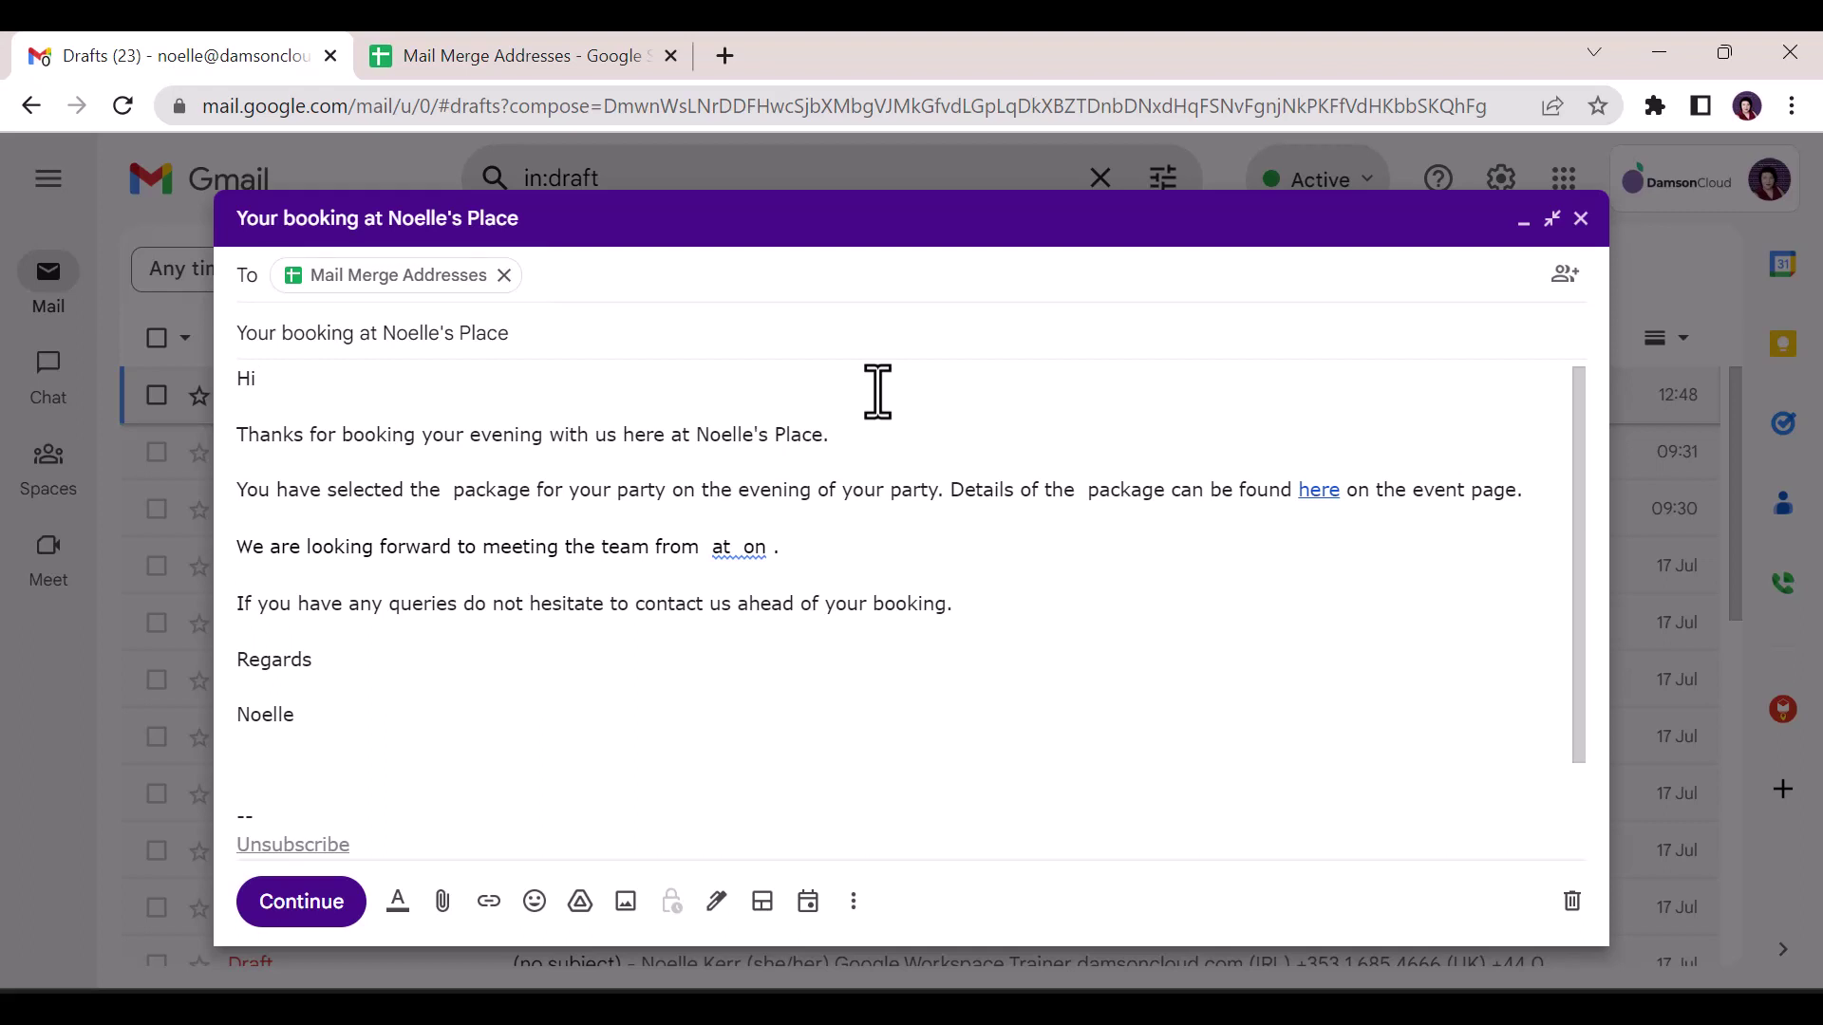
{"action": "type", "text": " @"}
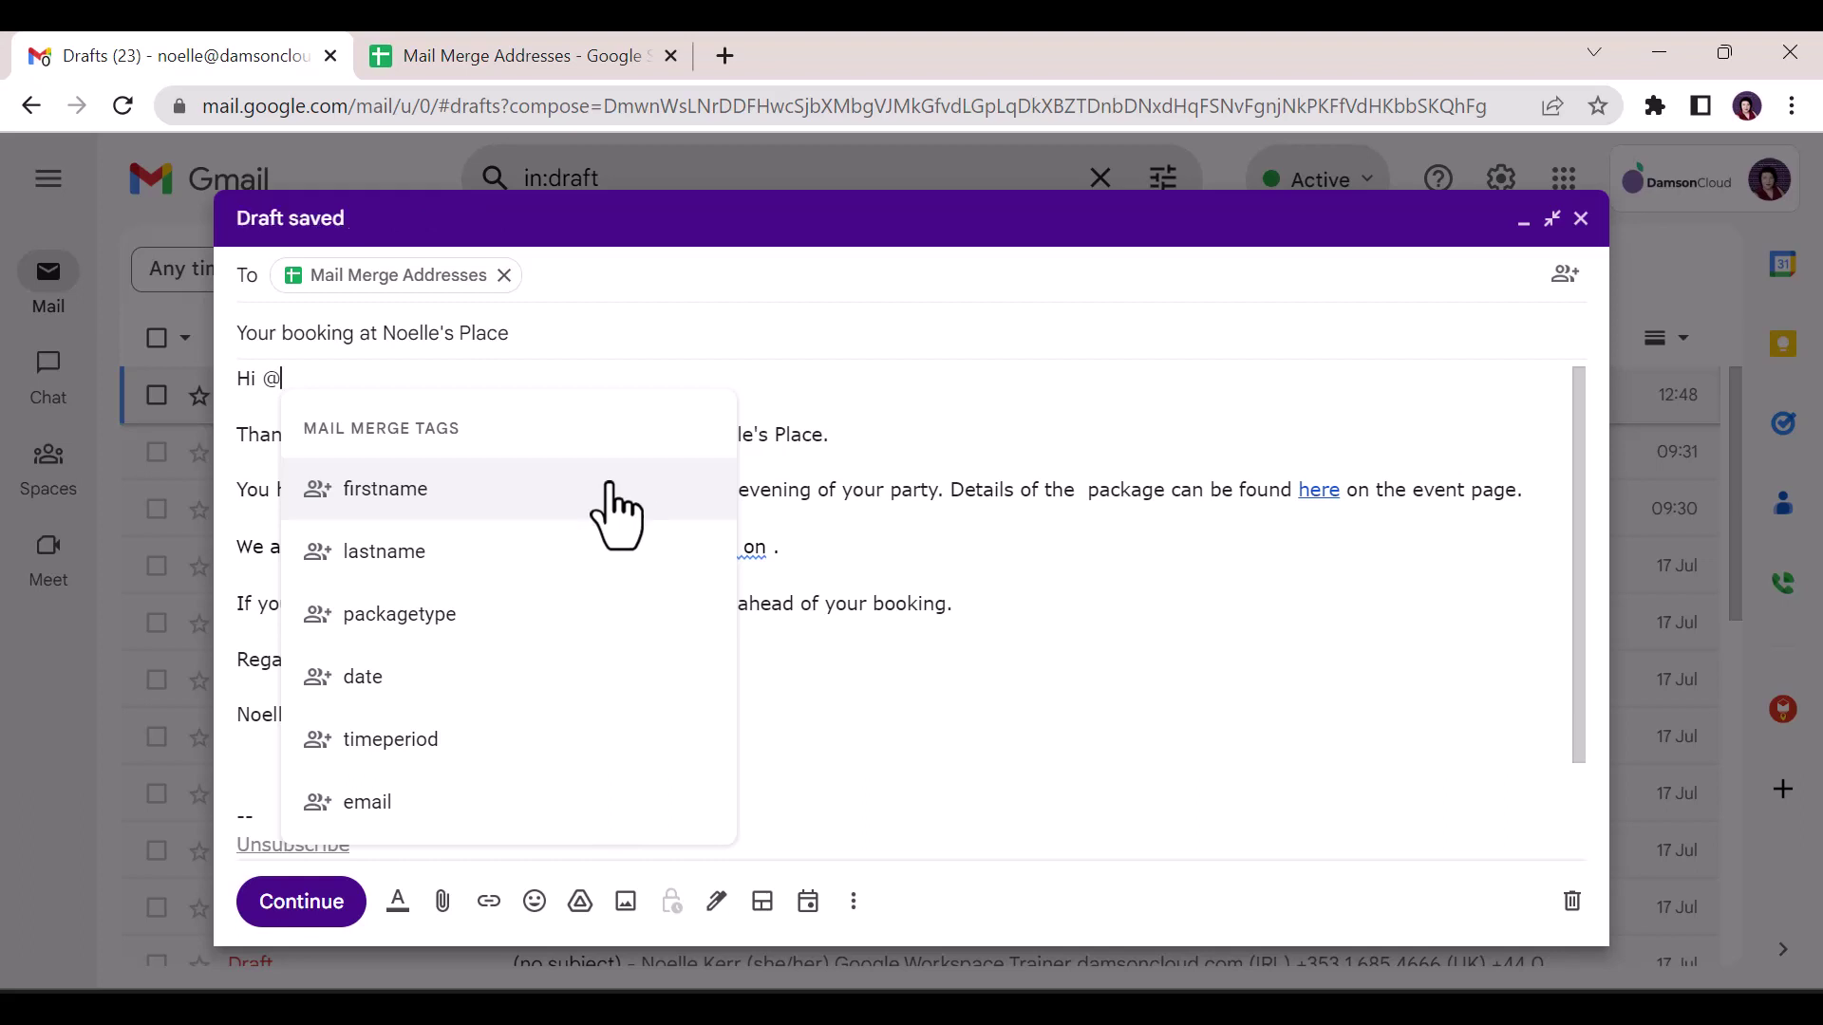
{"action": "left_click", "coordinate": [614, 500]}
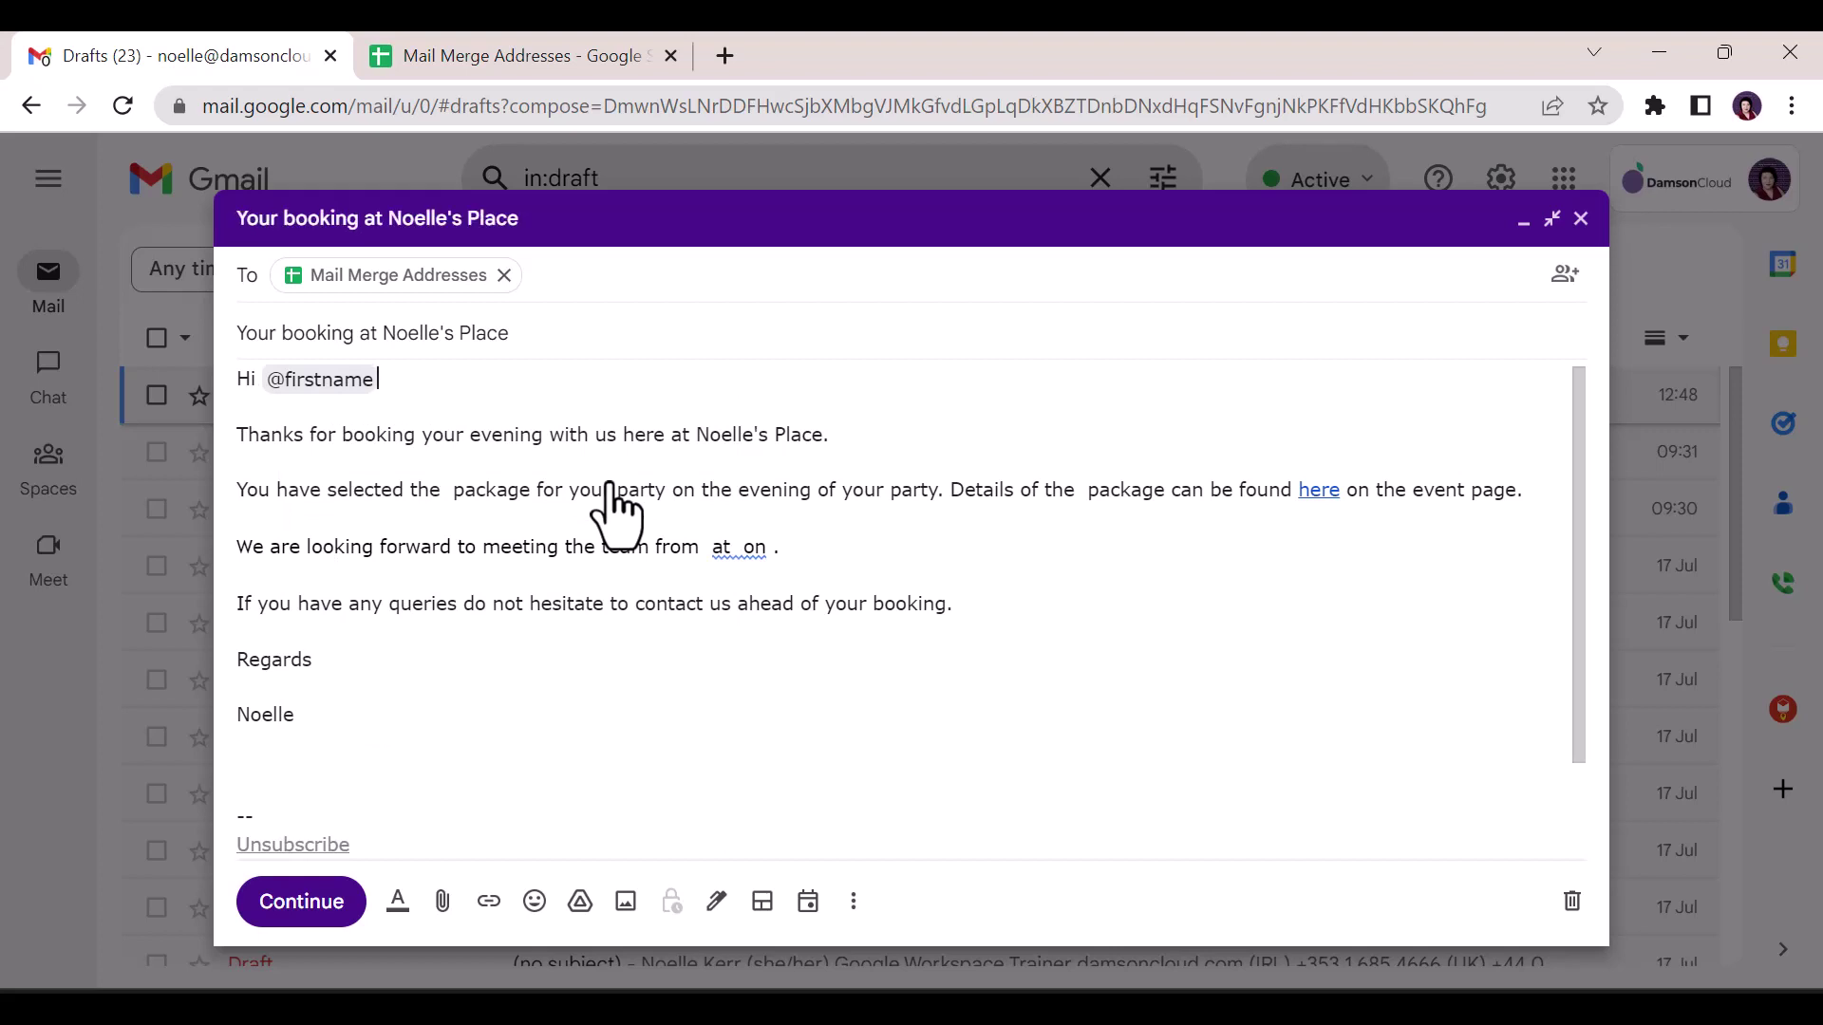
{"action": "left_click", "coordinate": [447, 488]}
{"action": "type", "text": "@"}
{"action": "left_click", "coordinate": [641, 769]}
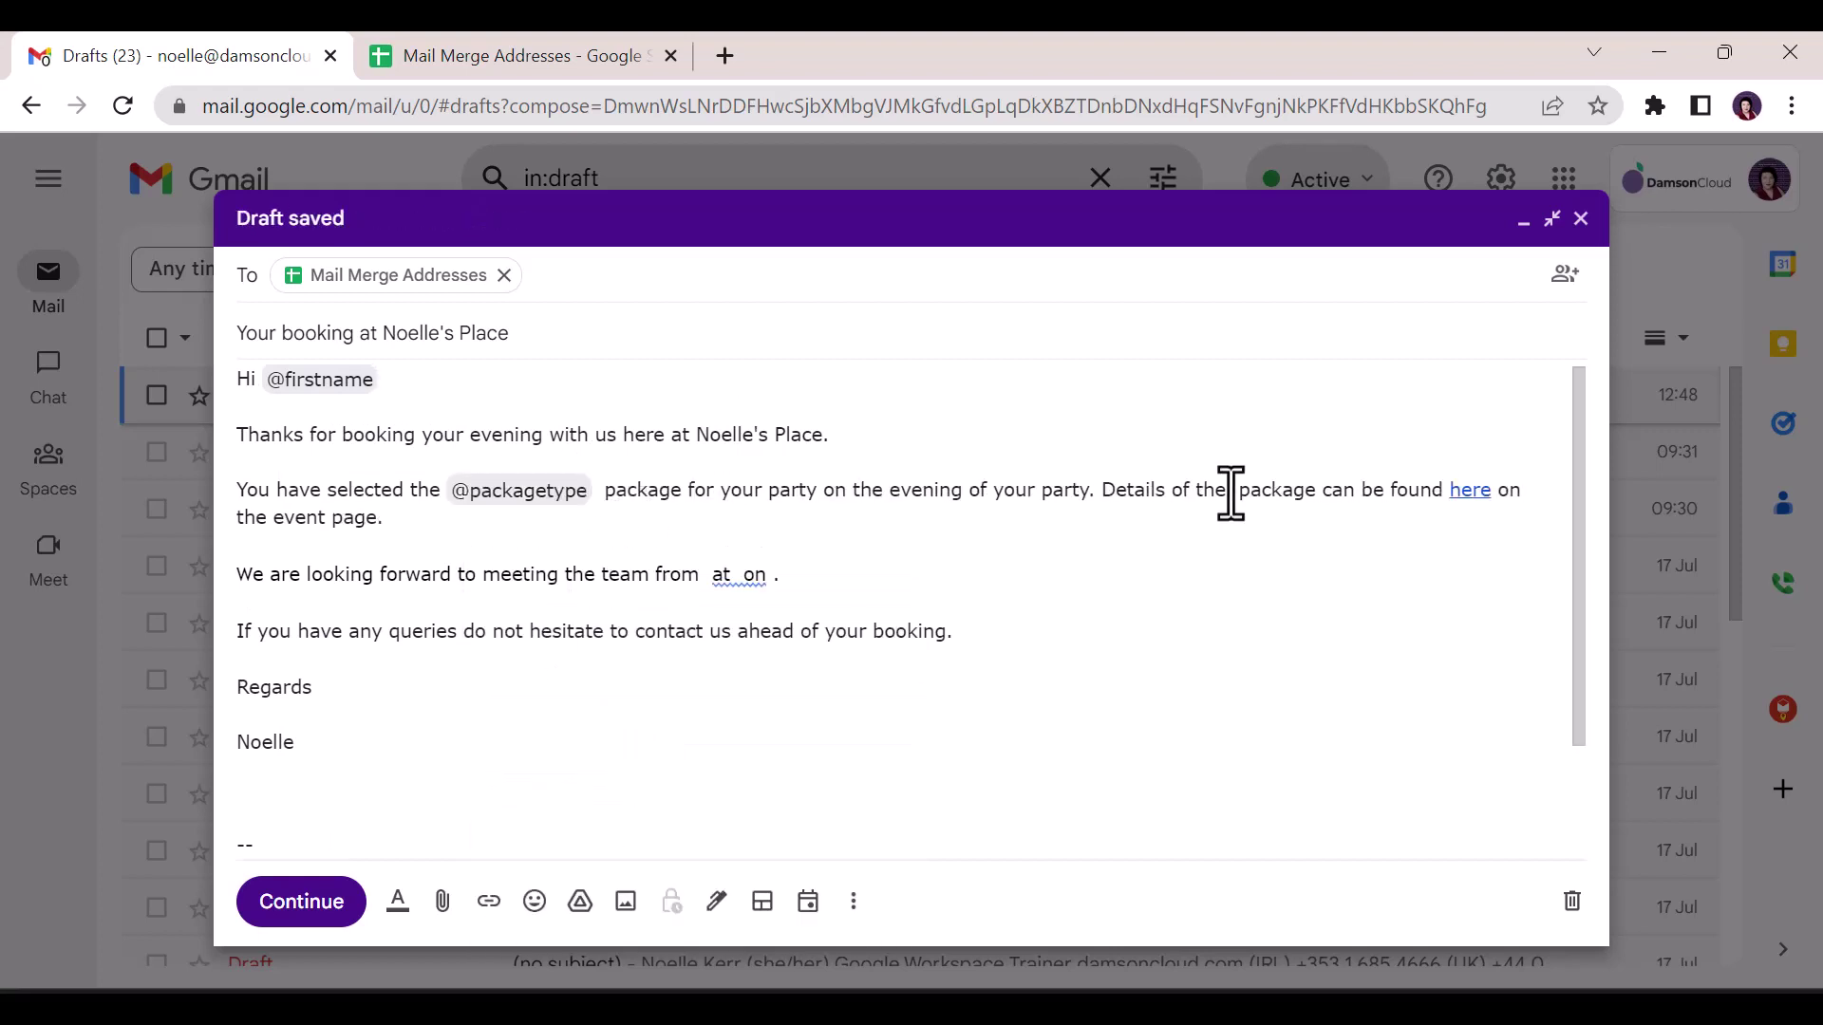
{"action": "left_click", "coordinate": [706, 573]}
{"action": "type", "text": "@"}
{"action": "key", "text": "BackSpace"}
{"action": "key", "text": "BackSpace"}
{"action": "key", "text": "BackSpace"}
{"action": "left_click", "coordinate": [732, 574]}
{"action": "type", "text": "@"}
{"action": "left_click", "coordinate": [887, 934]}
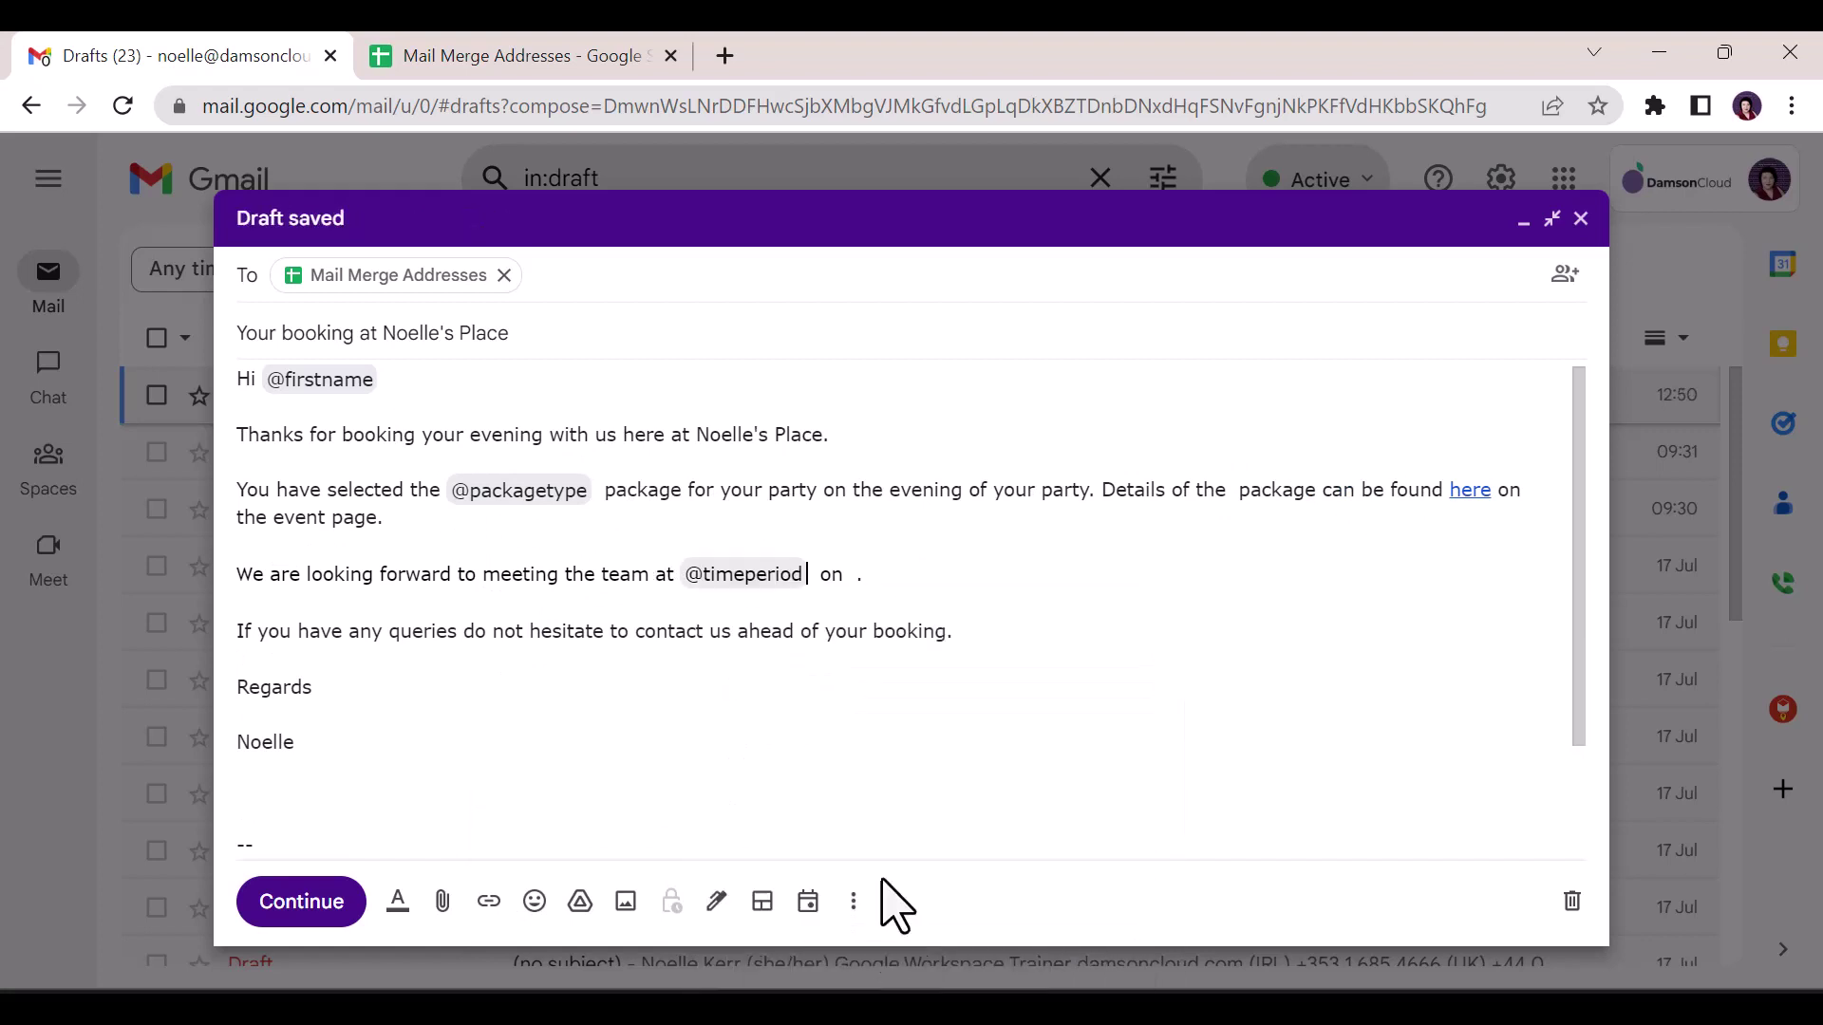
{"action": "left_click", "coordinate": [850, 574]}
{"action": "type", "text": "@date"}
{"action": "key", "text": "Return"}
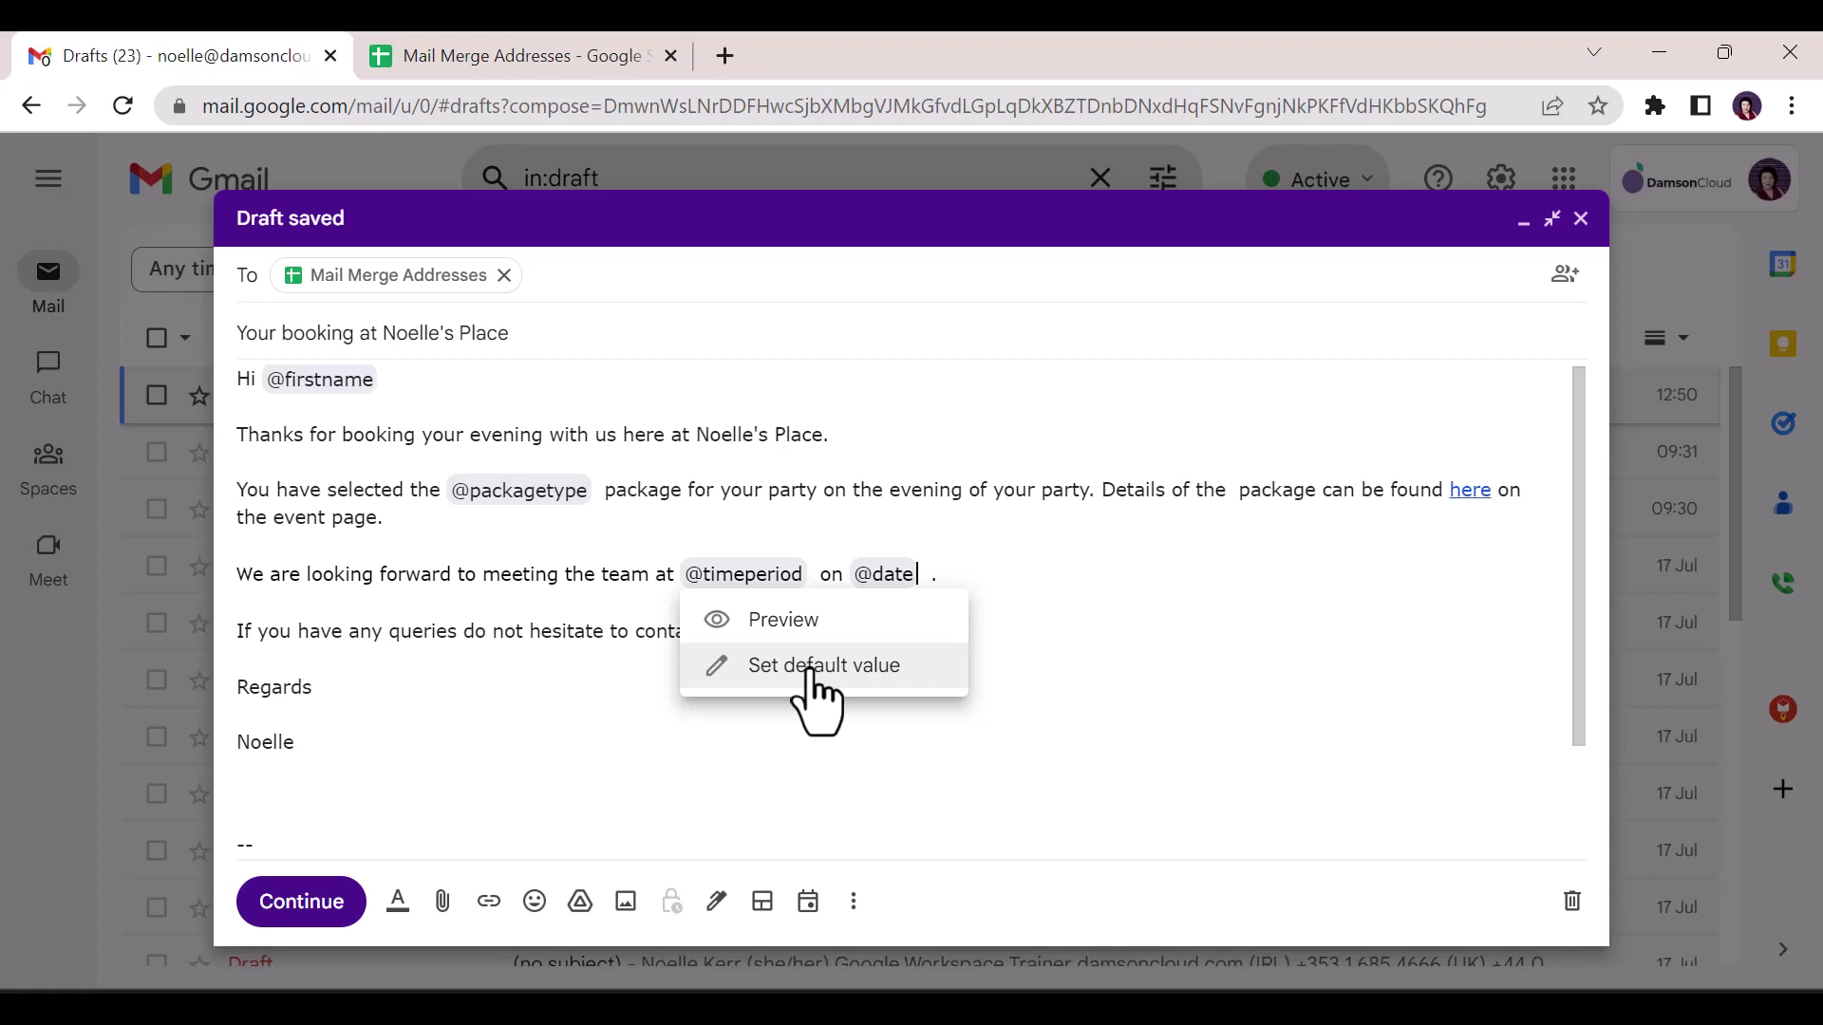
{"action": "left_click", "coordinate": [794, 621]}
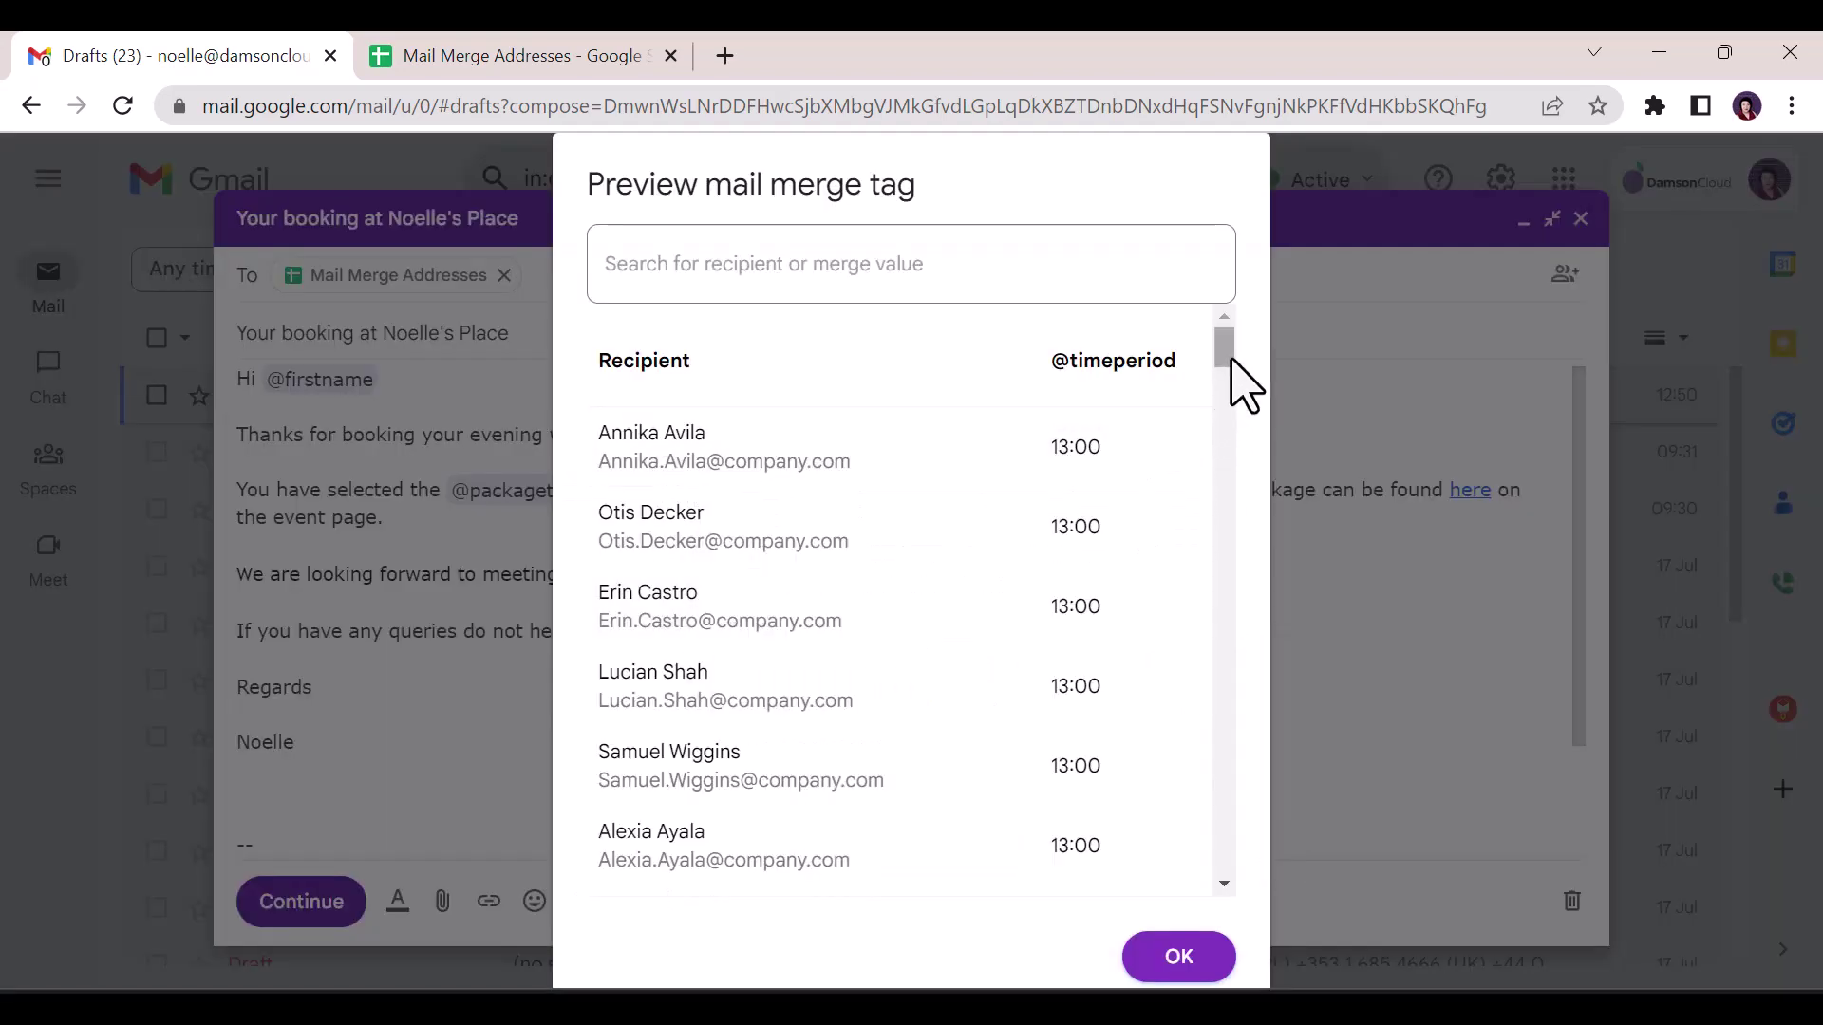
{"action": "left_click_drag", "start_coordinate": [1230, 356], "coordinate": [1221, 363]}
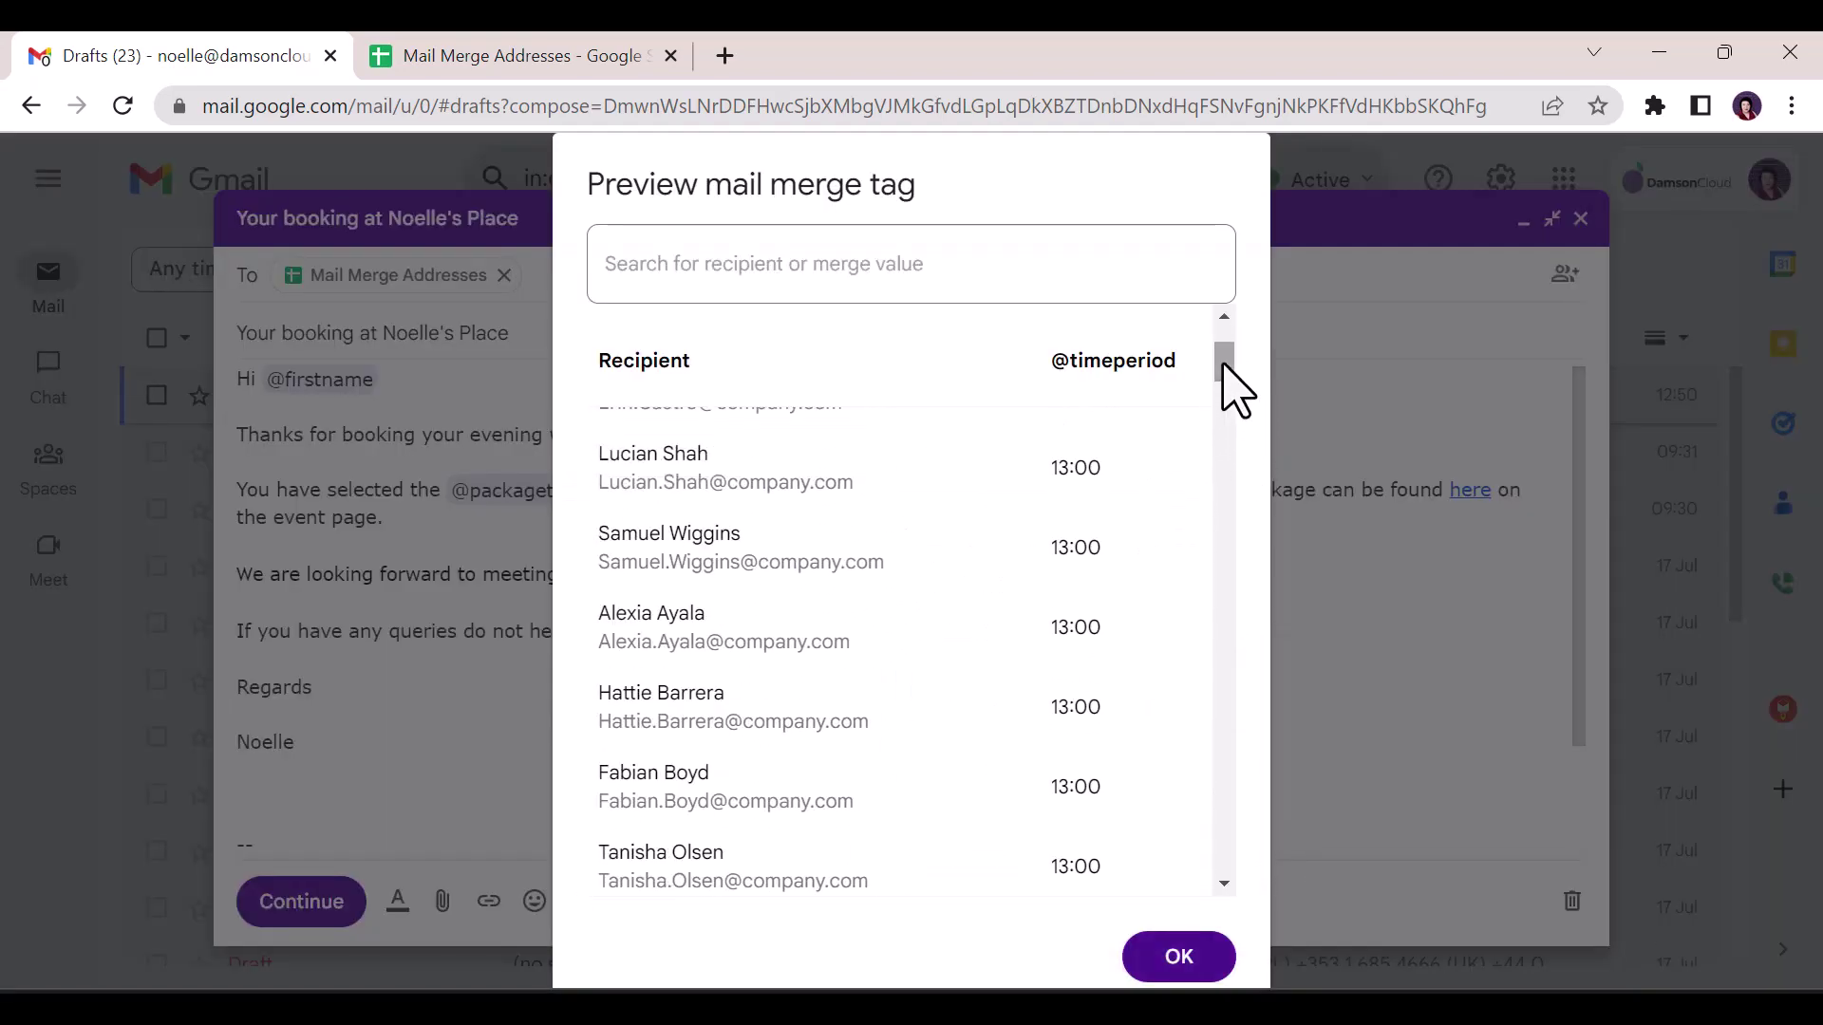
{"action": "left_click", "coordinate": [1180, 960]}
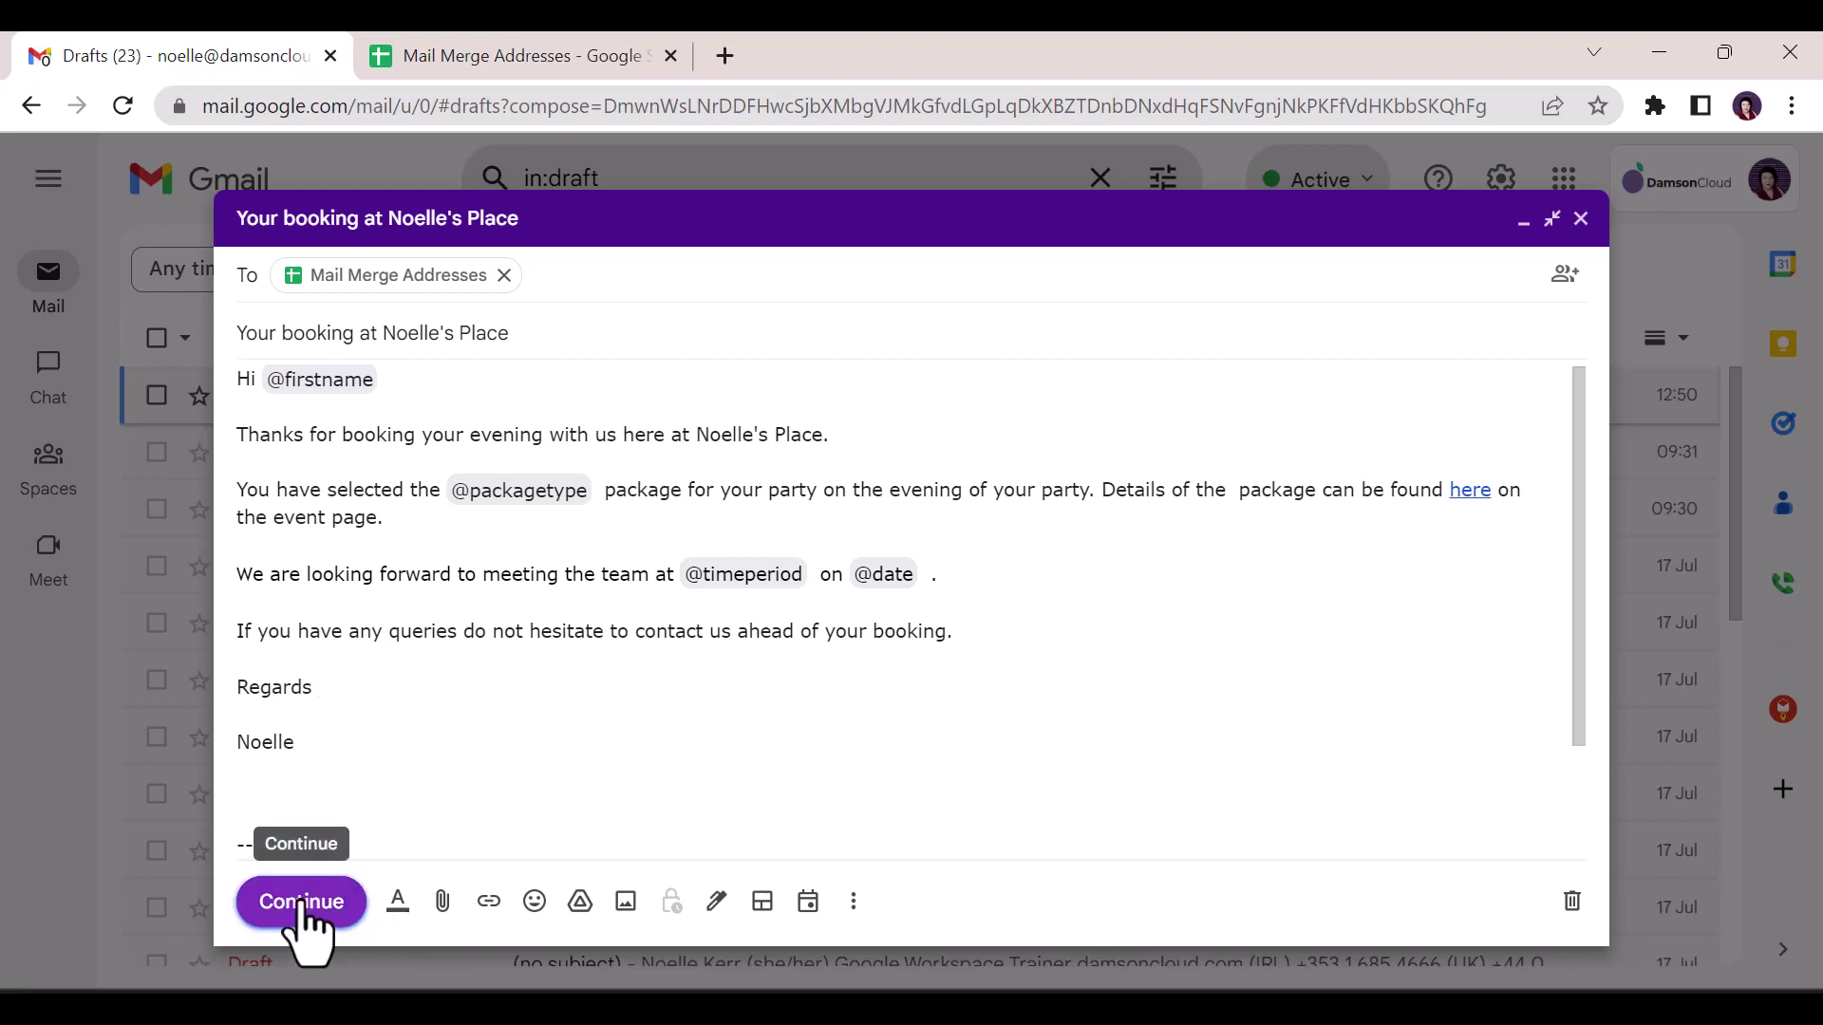
Step: Continue past the junk email notice and missing data warning to Ready to send
{"action": "left_click", "coordinate": [305, 905]}
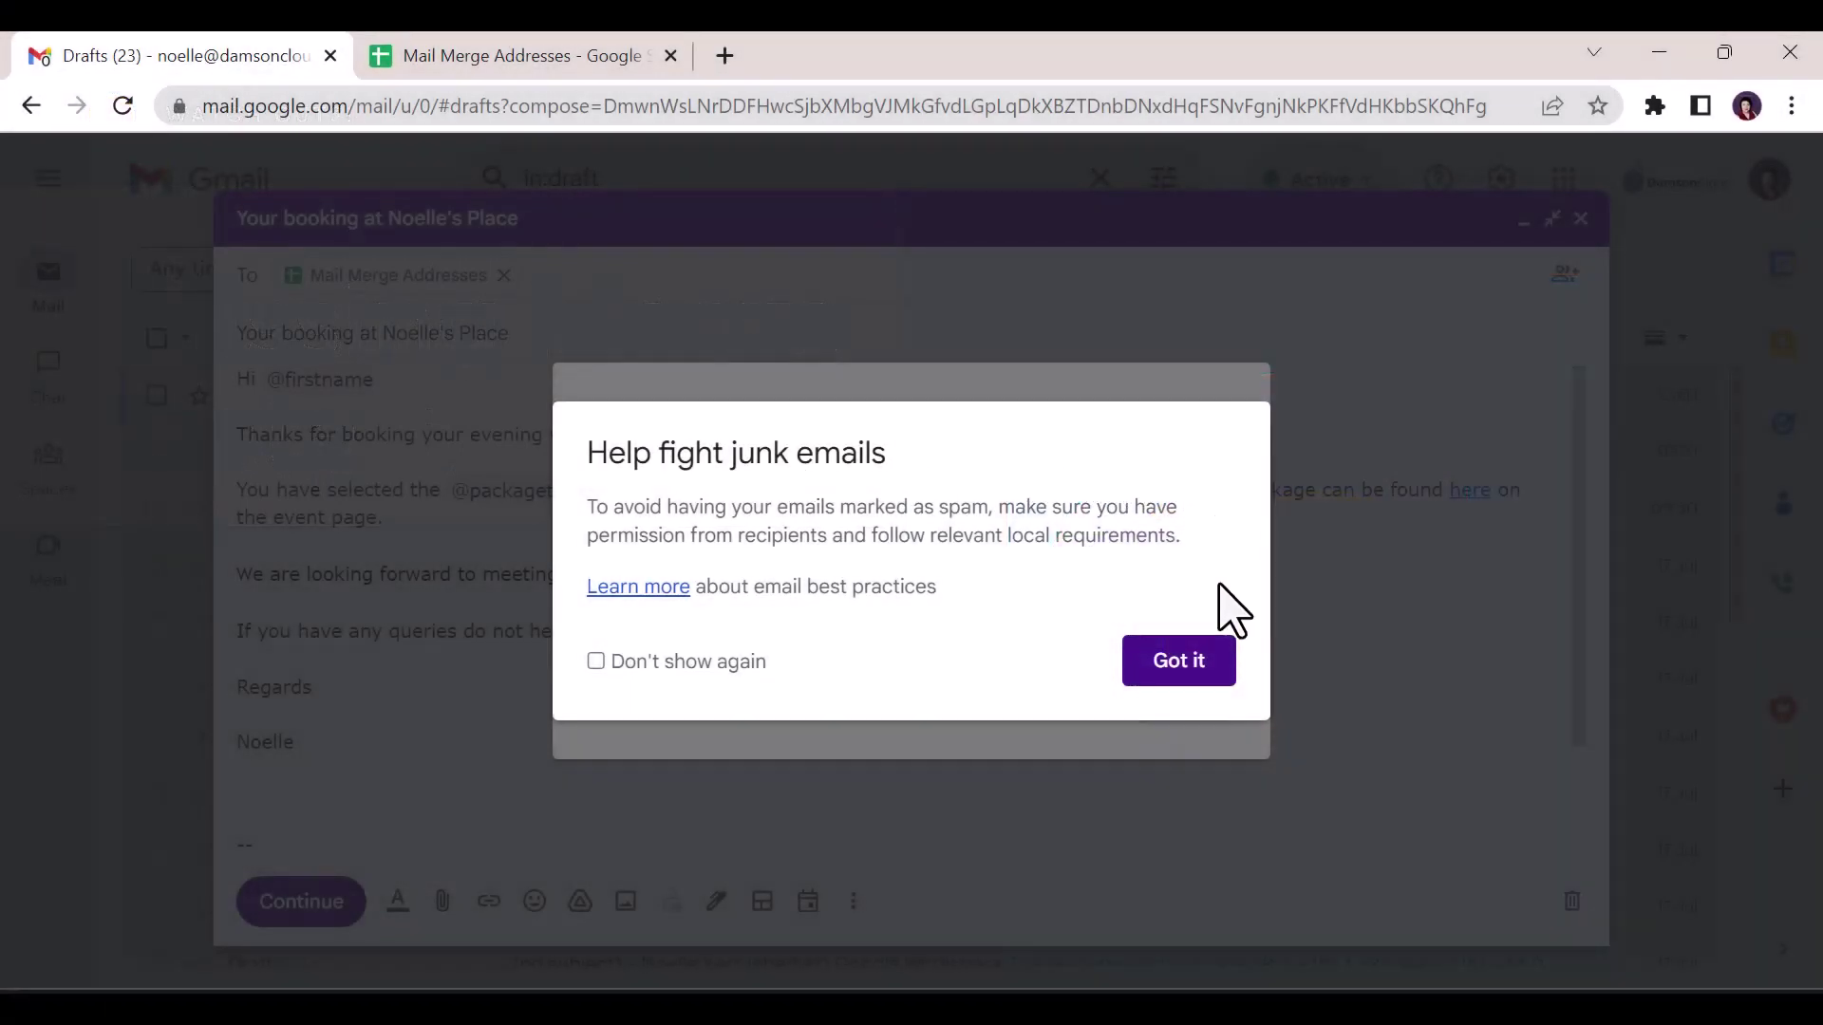
{"action": "left_click", "coordinate": [1180, 662]}
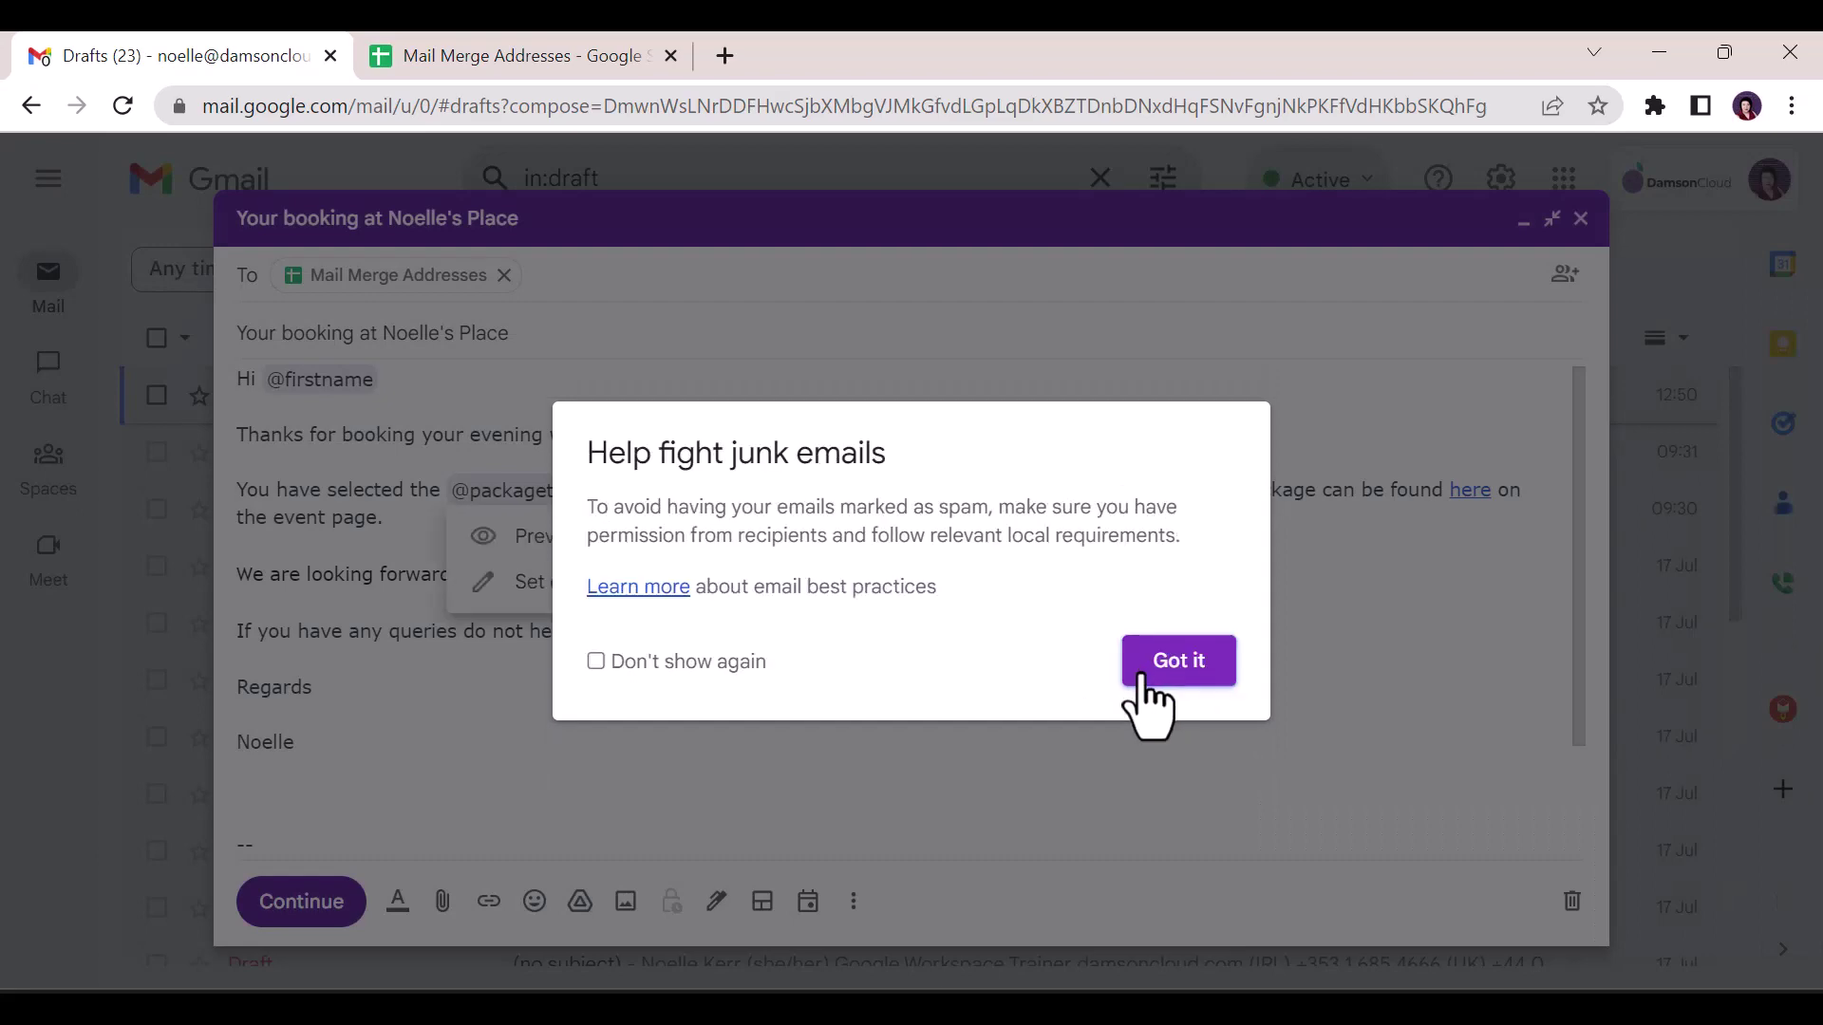
{"action": "left_click", "coordinate": [1161, 676]}
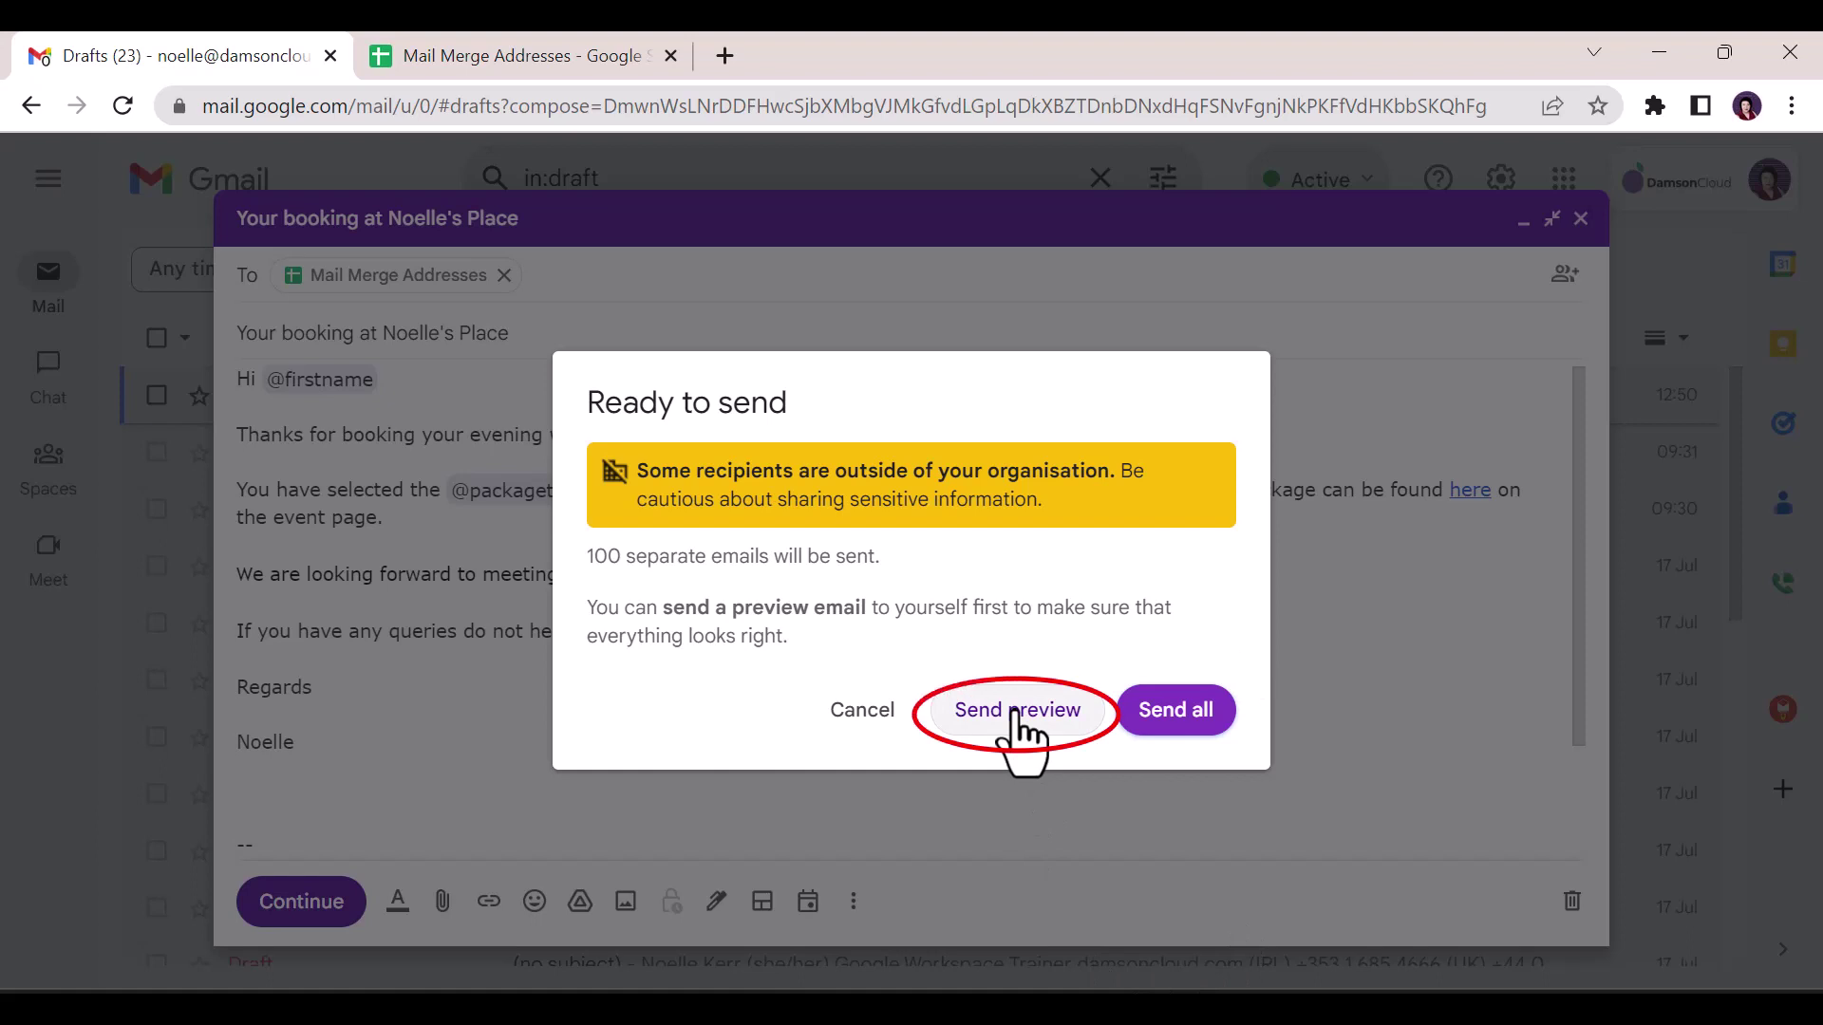
Step: Send yourself a test preview and open it, showing Annika's Gold, 13:00, 09/09/2023 details
{"action": "left_click", "coordinate": [1018, 711]}
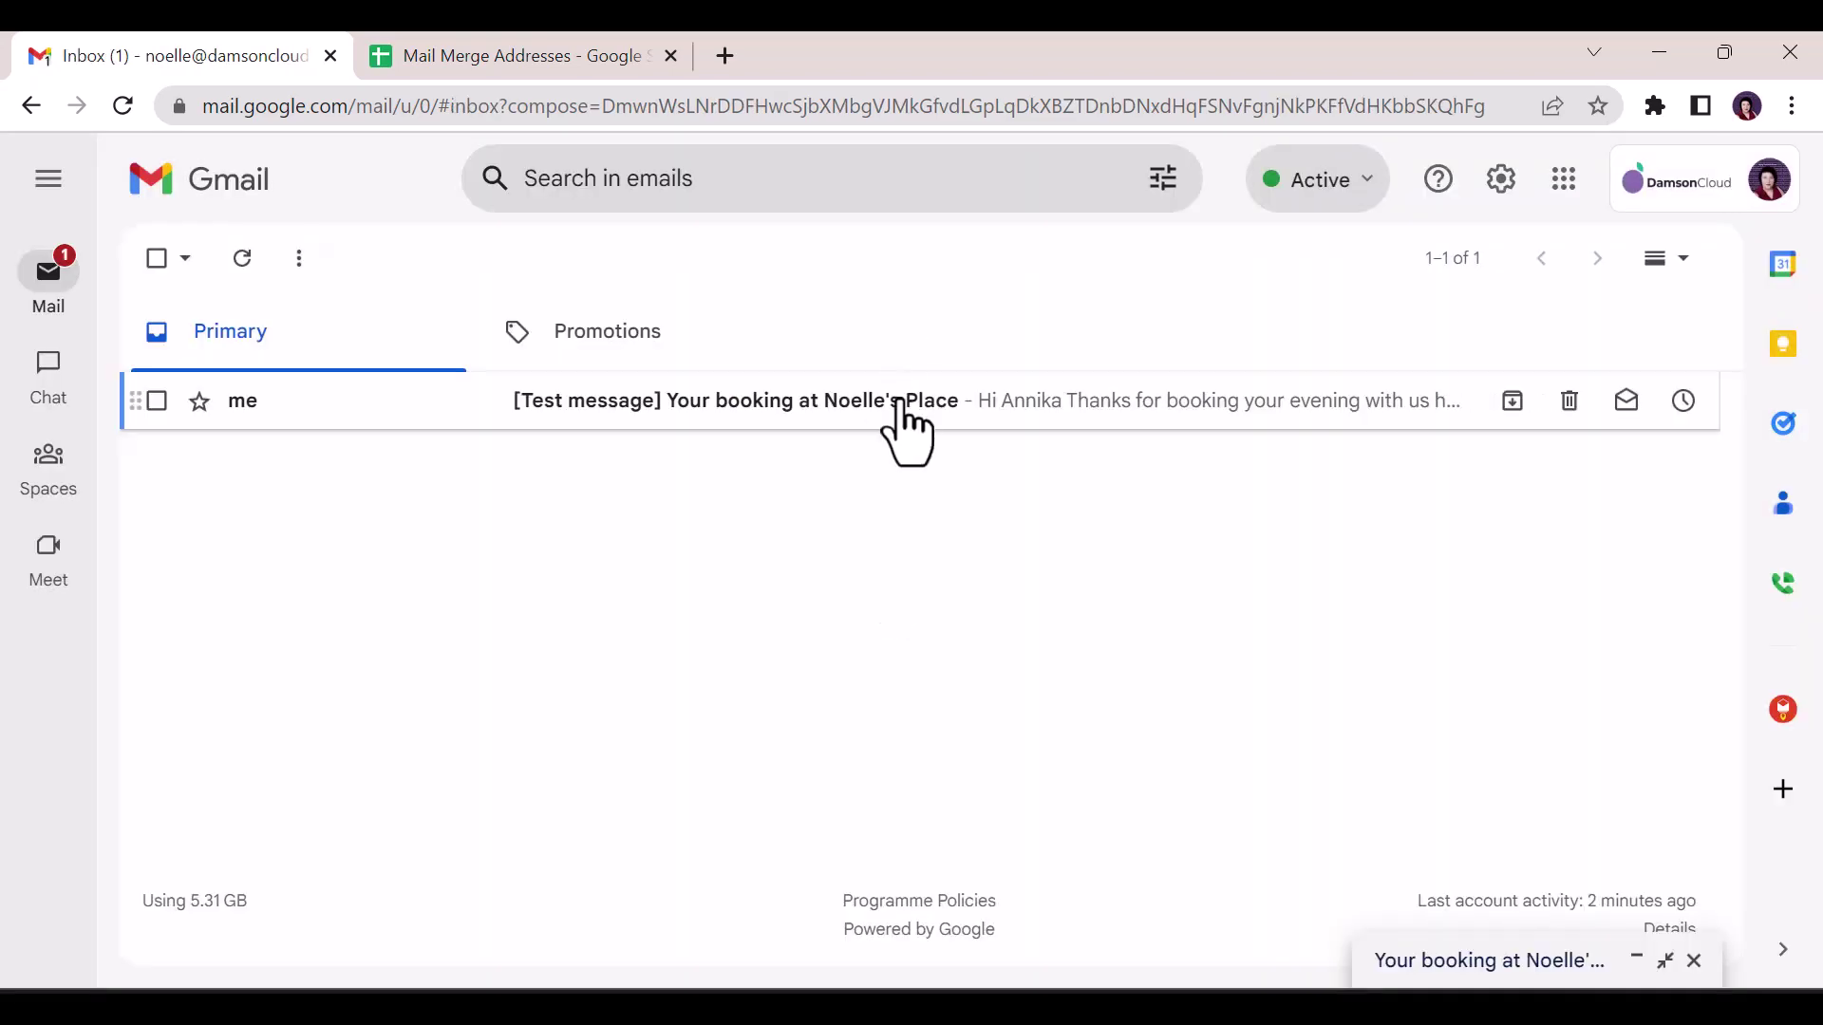
{"action": "left_click", "coordinate": [891, 405]}
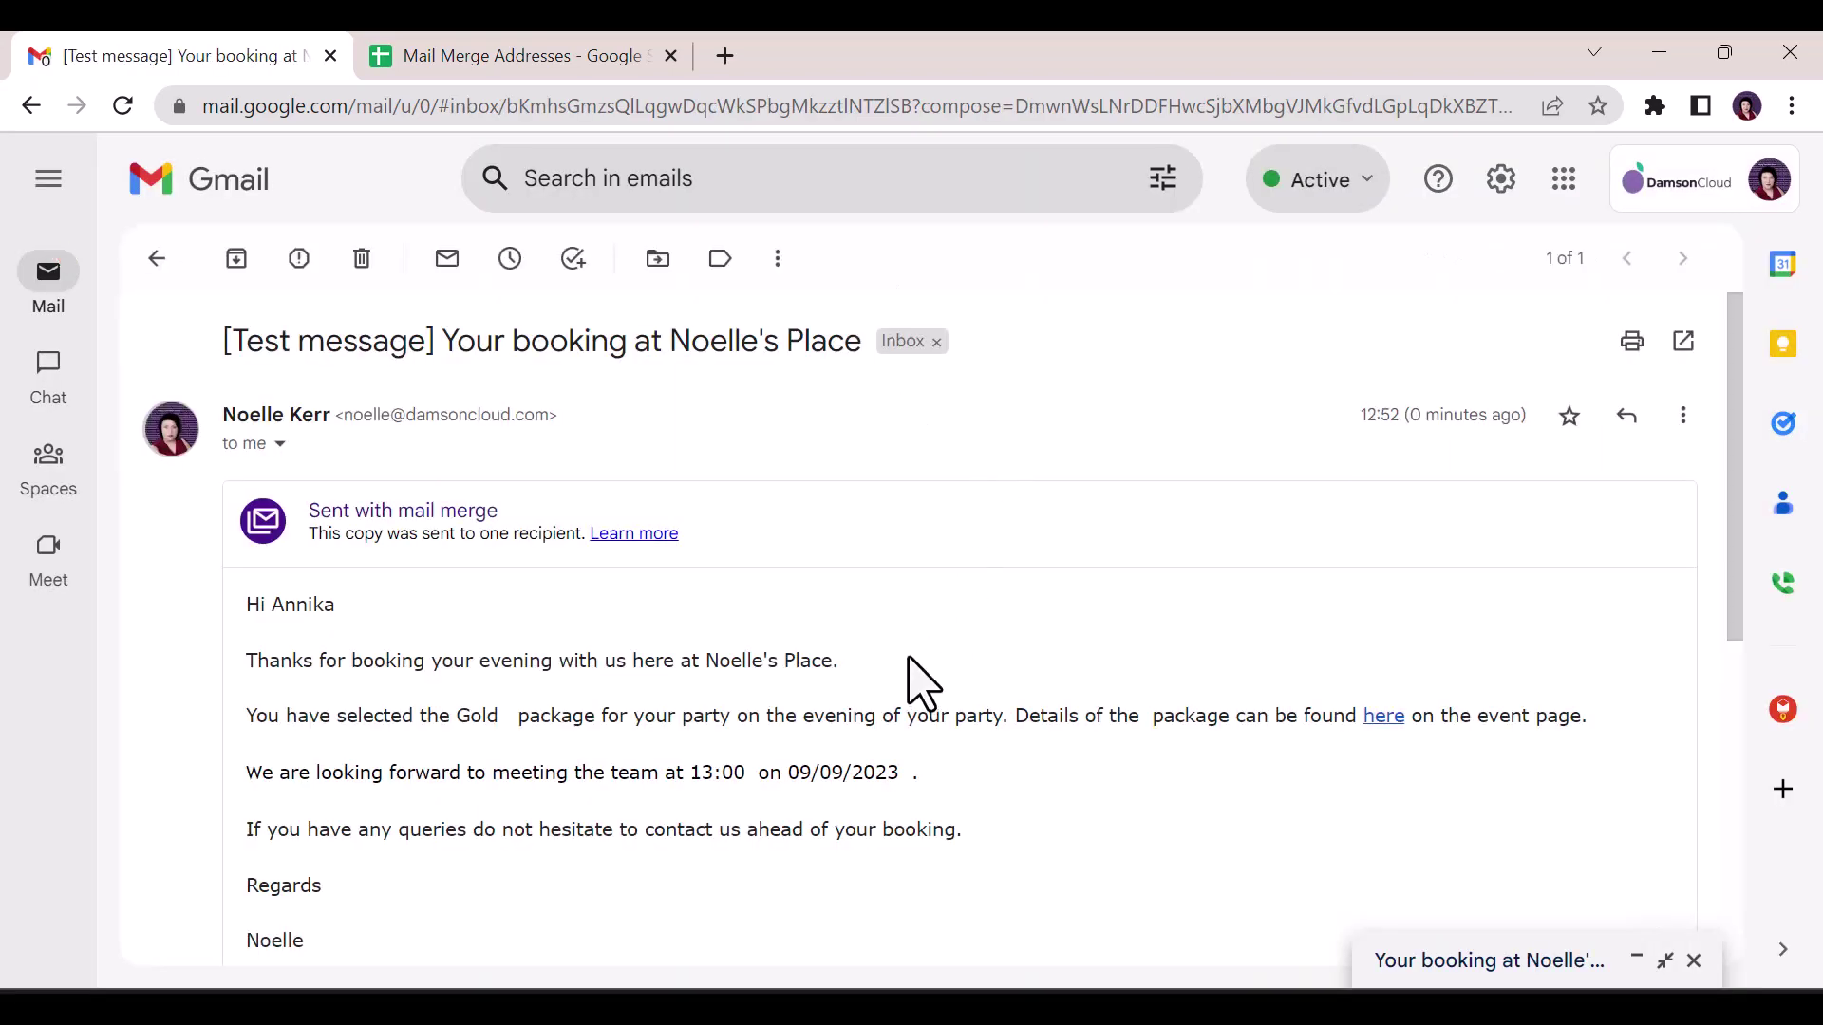